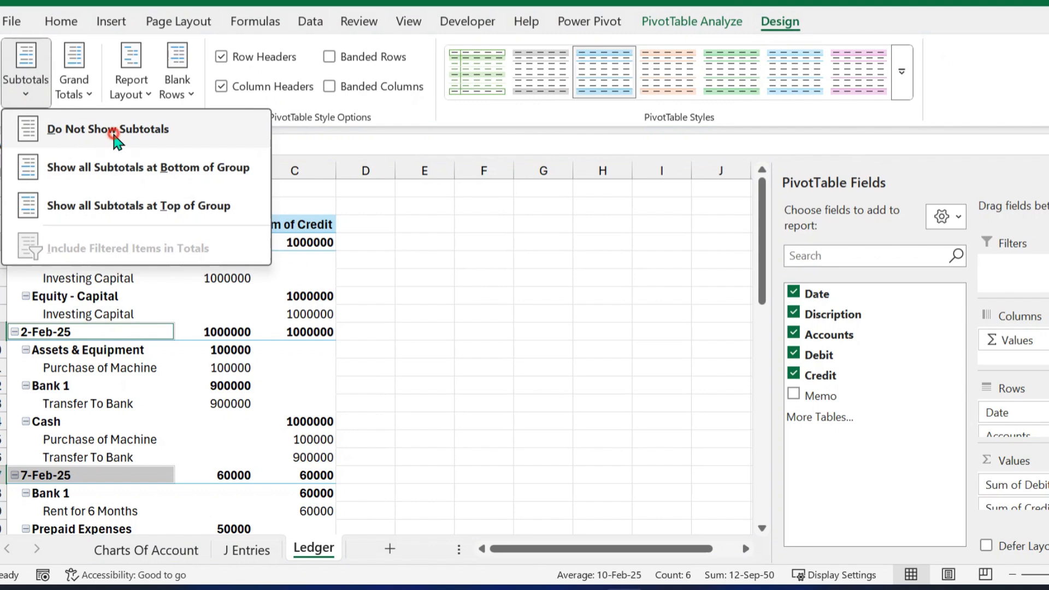
- Hide all subtotals in the ledger pivot table and switch its report layout to tabular form
{"action": "left_click", "coordinate": [115, 131]}
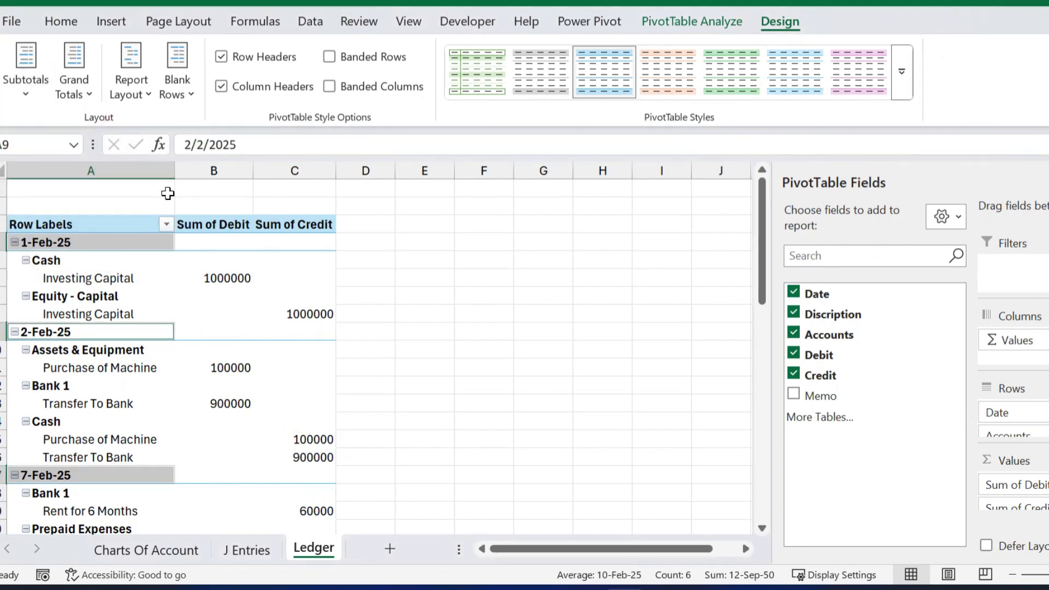
{"action": "left_click", "coordinate": [136, 94]}
{"action": "left_click", "coordinate": [208, 206]}
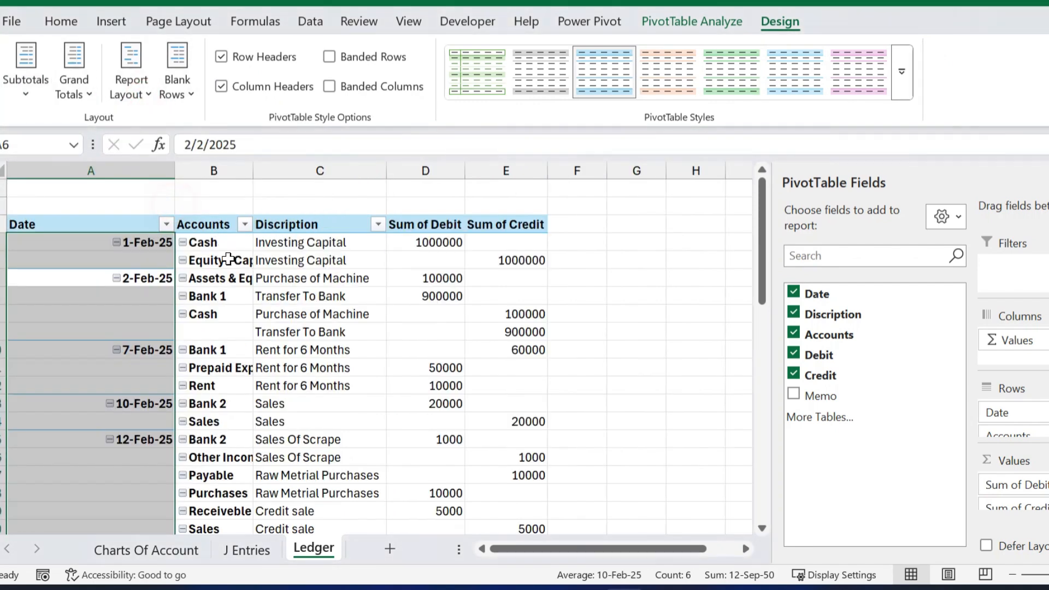
- Repeat all item labels in the ledger pivot table
{"action": "left_click", "coordinate": [132, 87]}
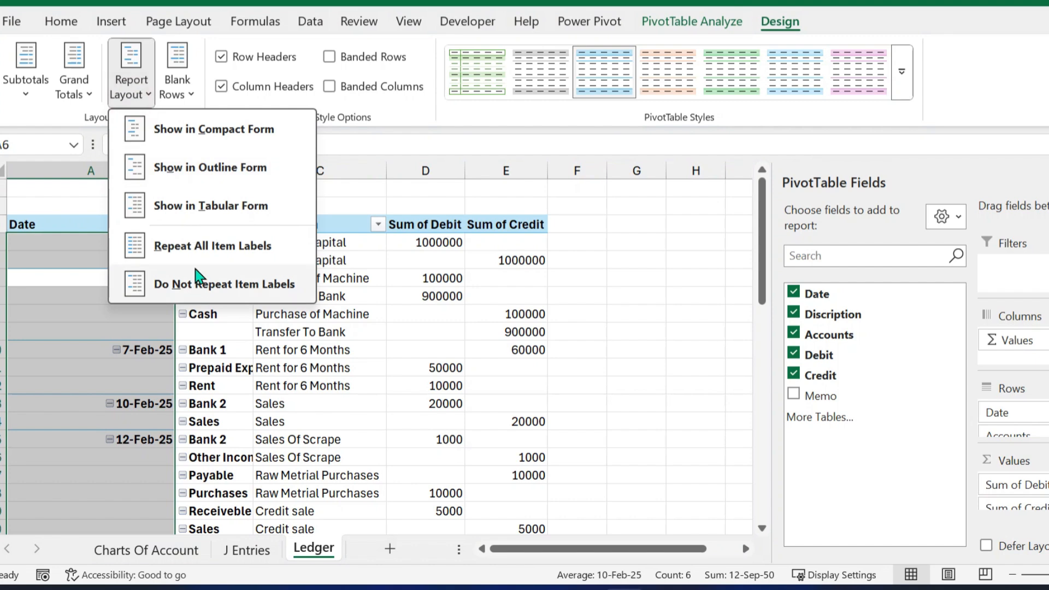
{"action": "left_click", "coordinate": [197, 244]}
{"action": "left_click", "coordinate": [288, 369]}
{"action": "key", "text": "ctrl+space"}
{"action": "left_click", "coordinate": [468, 320]}
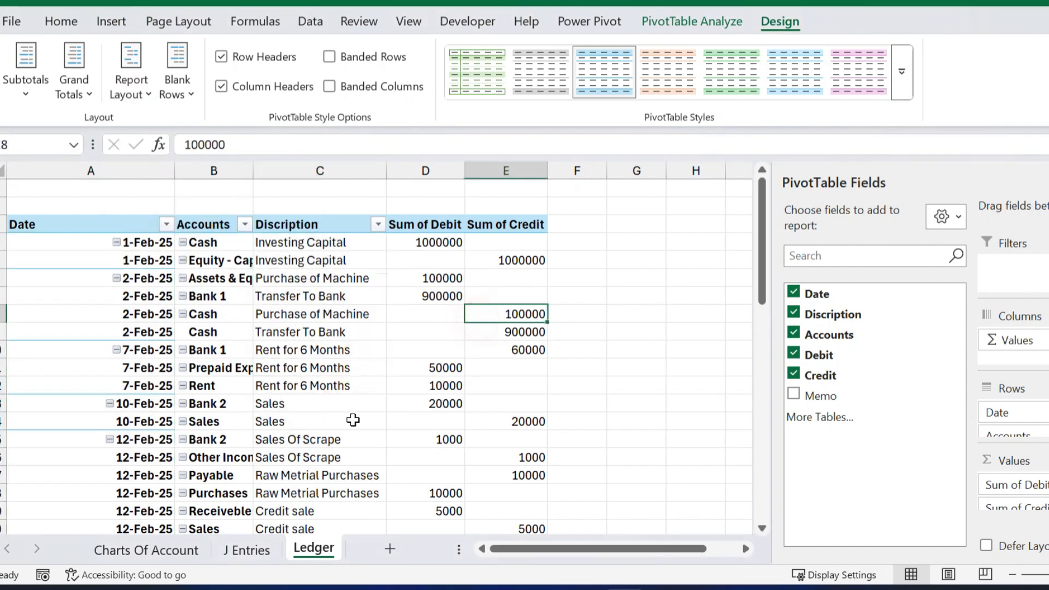
- Apply a pivot table style with a dark blue header row and light blue date column
{"action": "left_click", "coordinate": [901, 72]}
{"action": "left_click", "coordinate": [526, 429]}
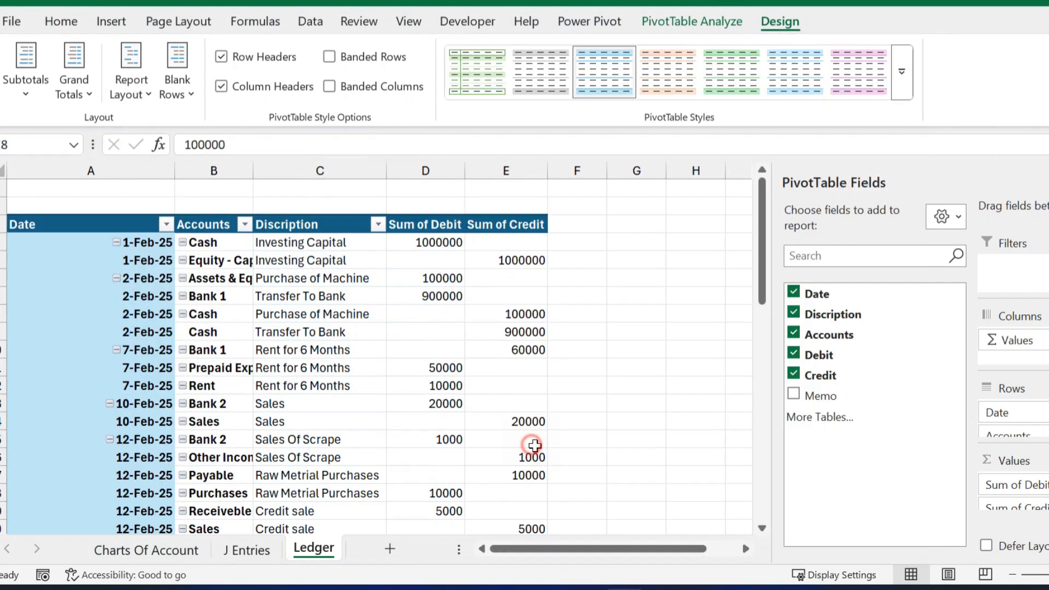
{"action": "left_click", "coordinate": [612, 275]}
{"action": "scroll", "coordinate": [444, 334], "scroll_direction": "down", "scroll_amount": 1}
{"action": "scroll", "coordinate": [595, 295], "scroll_direction": "up", "scroll_amount": 1}
{"action": "left_click", "coordinate": [577, 242]}
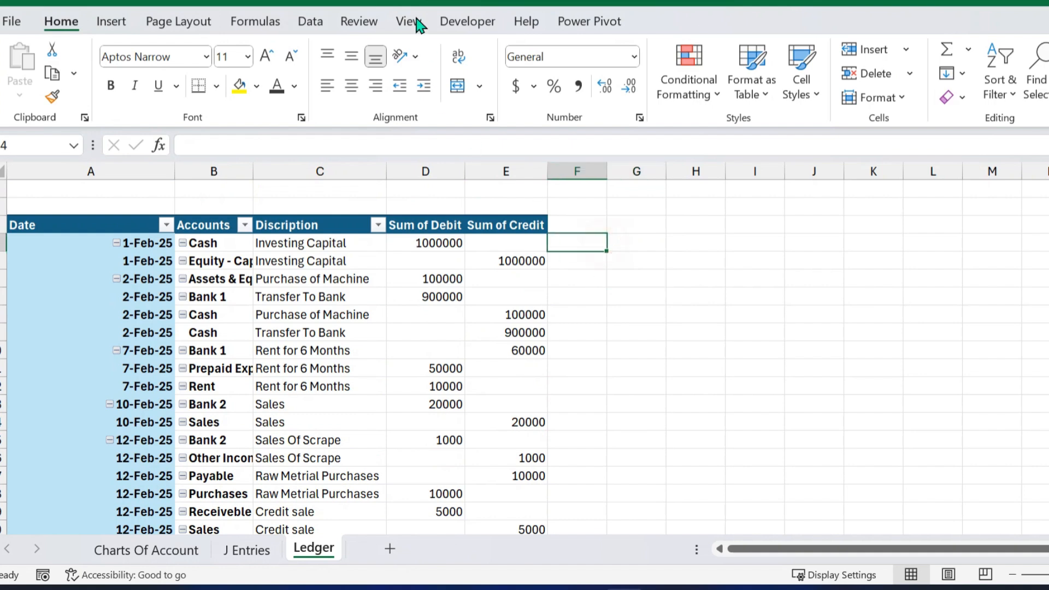
- Turn off the gridlines on the Ledger sheet
{"action": "left_click", "coordinate": [407, 25]}
{"action": "left_click", "coordinate": [209, 73]}
{"action": "left_click", "coordinate": [695, 348]}
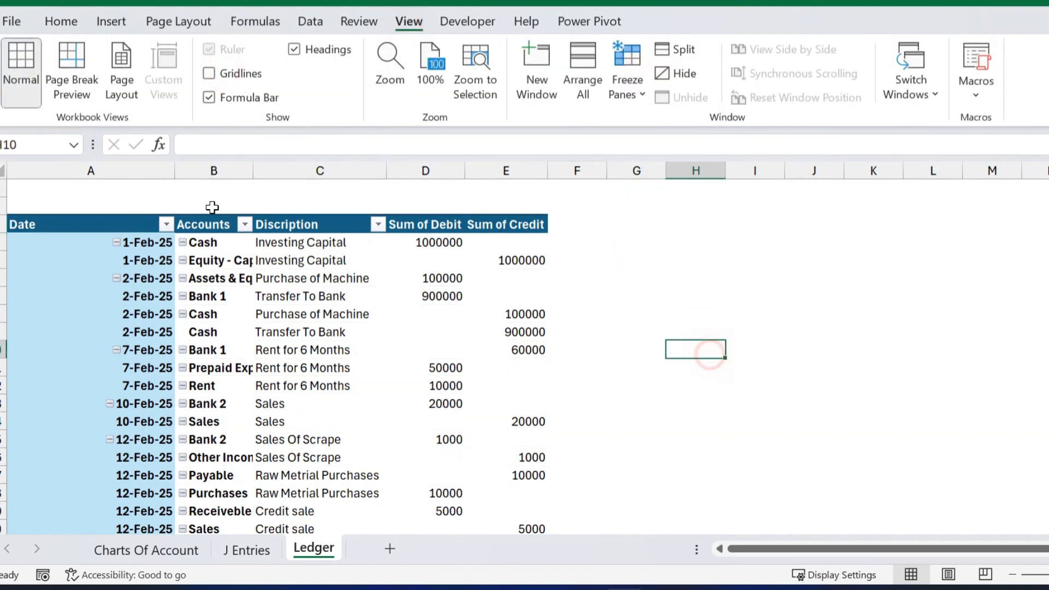
- Insert two blank rows above the pivot table at row 2
{"action": "left_click", "coordinate": [3, 206]}
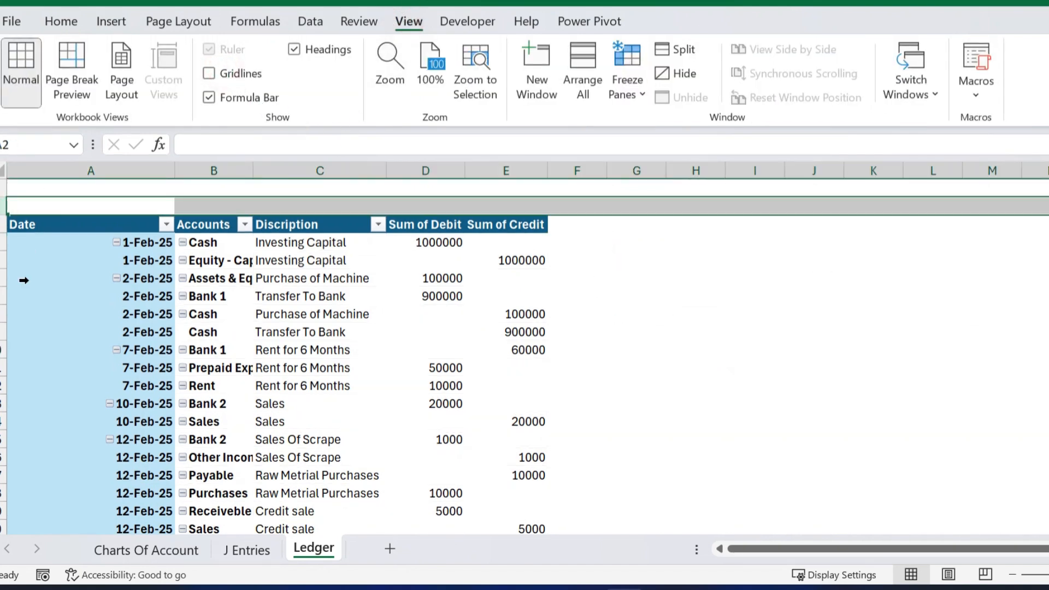
{"action": "key", "text": "ctrl+plus"}
{"action": "key", "text": "ctrl+plus"}
- Enter the formula =B6 in cell A4 to show the first account name above the table
{"action": "left_click", "coordinate": [117, 240]}
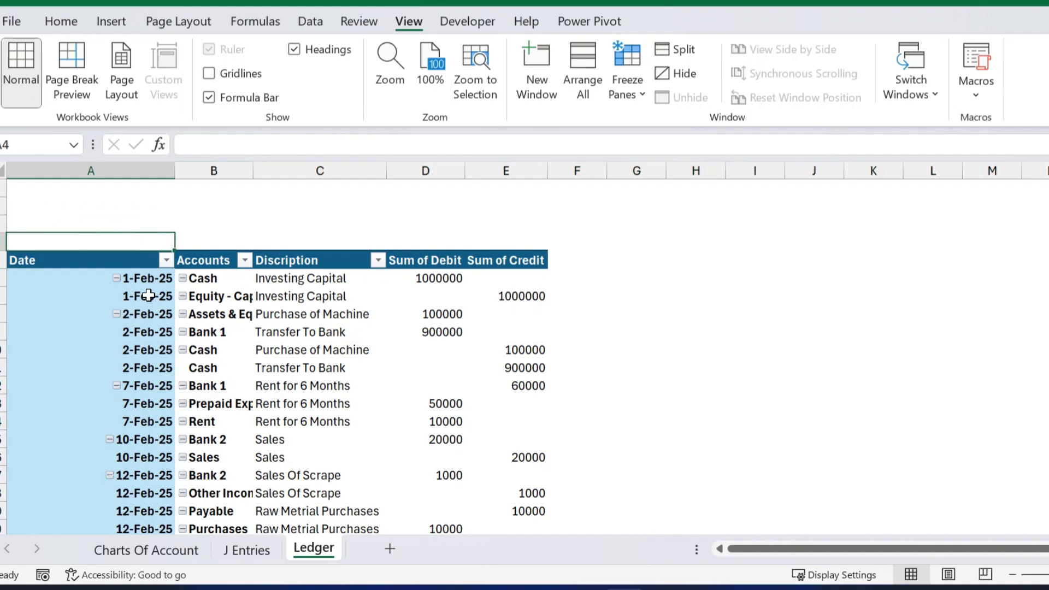
{"action": "type", "text": "="}
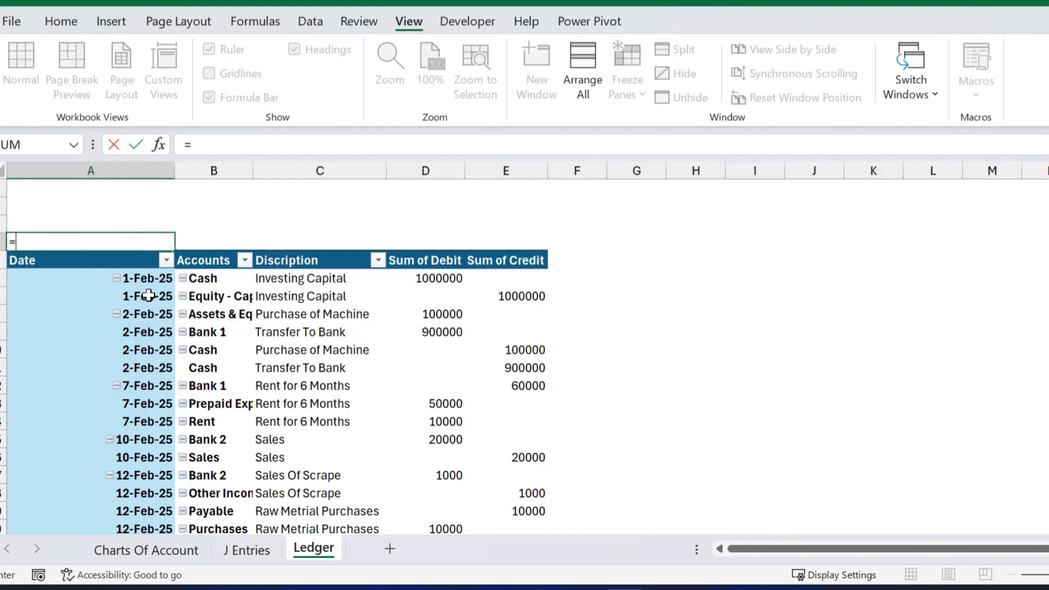
{"action": "left_click", "coordinate": [221, 279]}
{"action": "key", "text": "Return"}
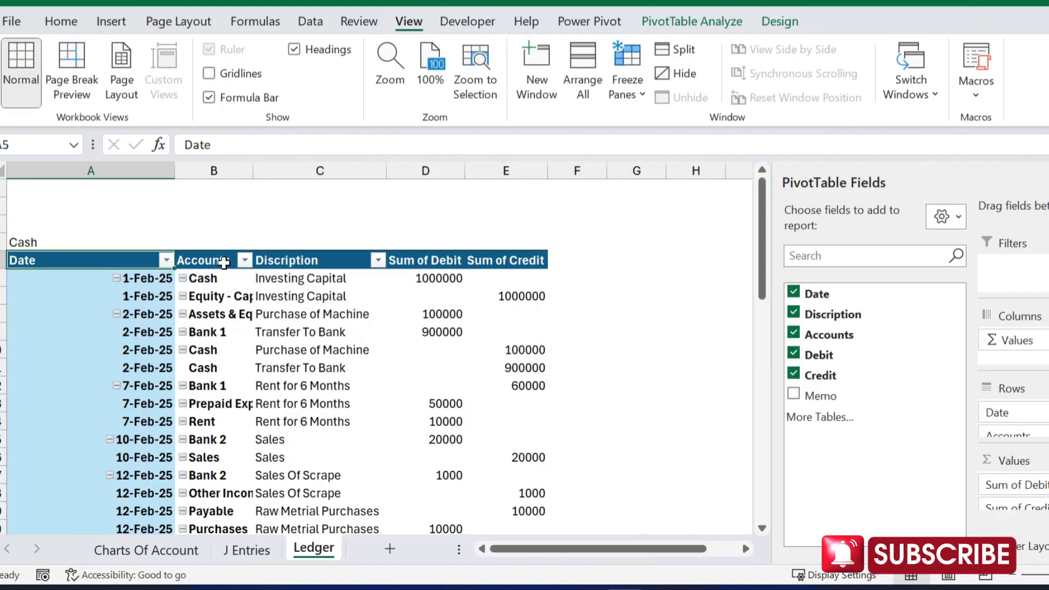
- Format the account heading in A4 at font size 18 with bold, italic and underline
{"action": "left_click", "coordinate": [103, 242]}
{"action": "left_click", "coordinate": [61, 21]}
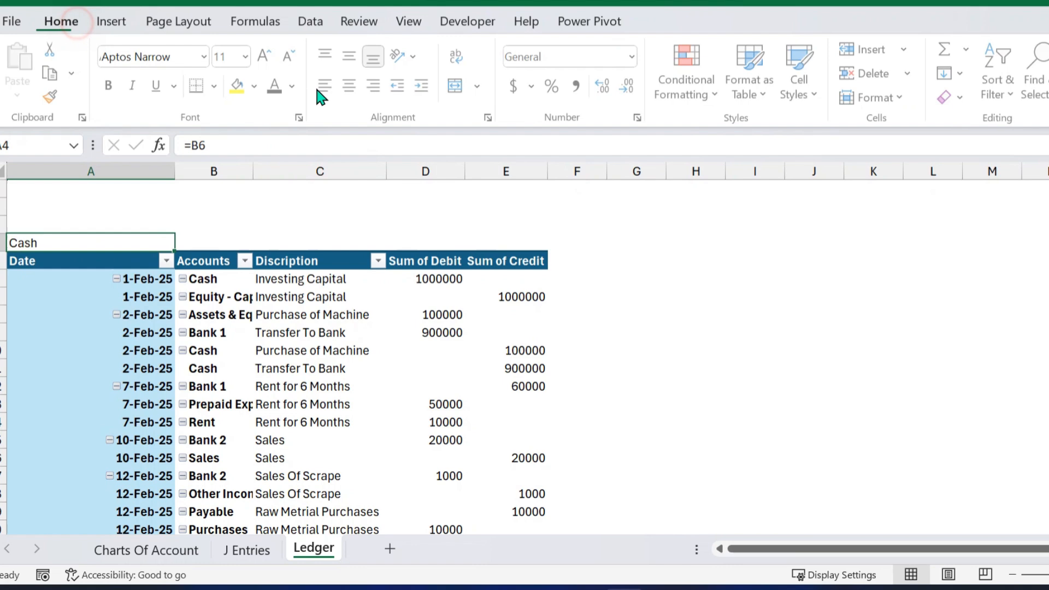
{"action": "left_click", "coordinate": [275, 59]}
{"action": "left_click", "coordinate": [273, 55]}
{"action": "left_click", "coordinate": [273, 56]}
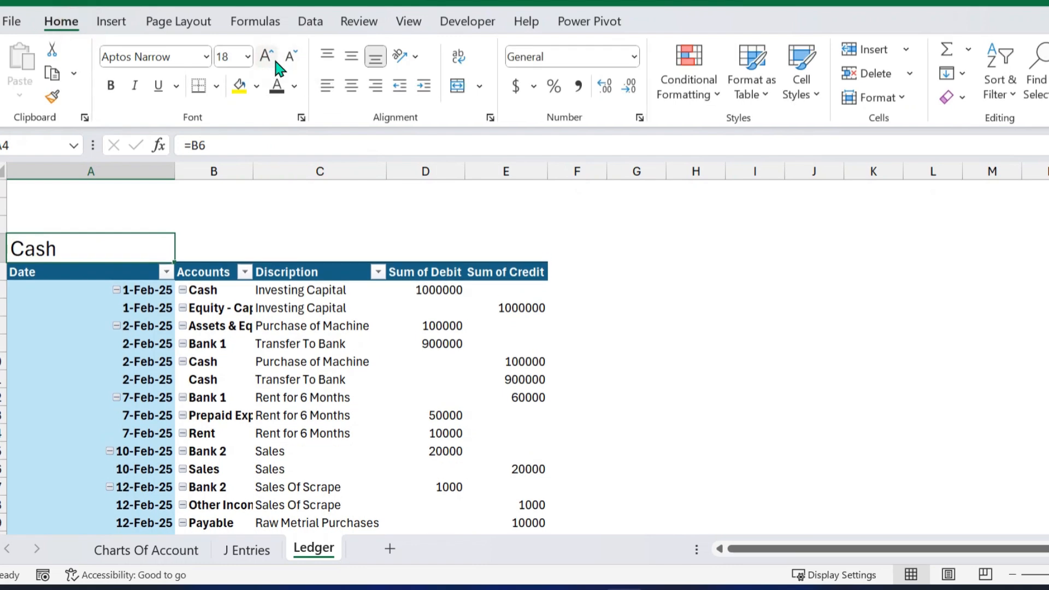
{"action": "key", "text": "ctrl+b"}
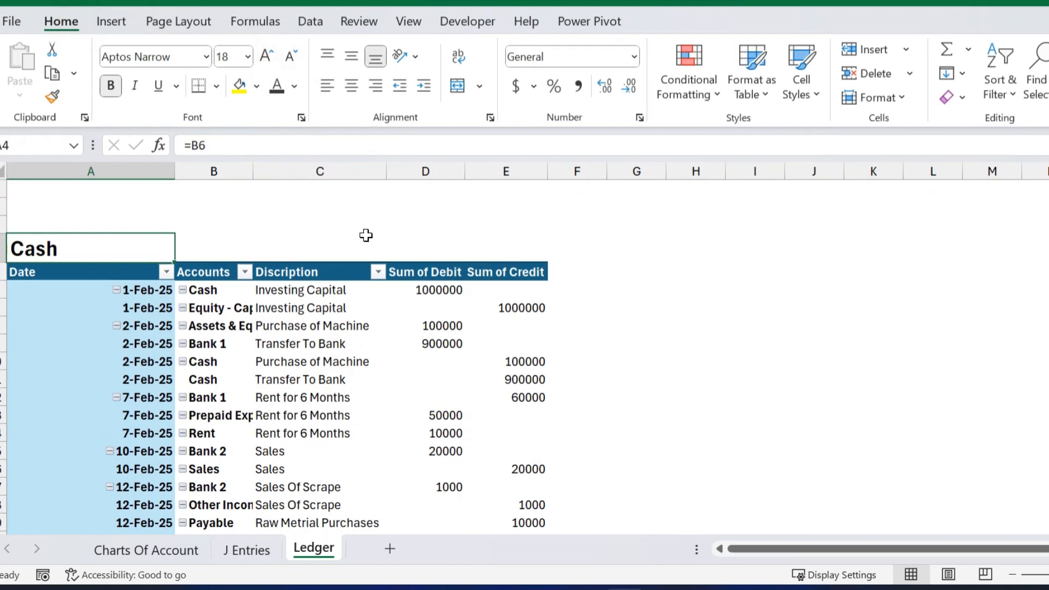
{"action": "key", "text": "ctrl+i"}
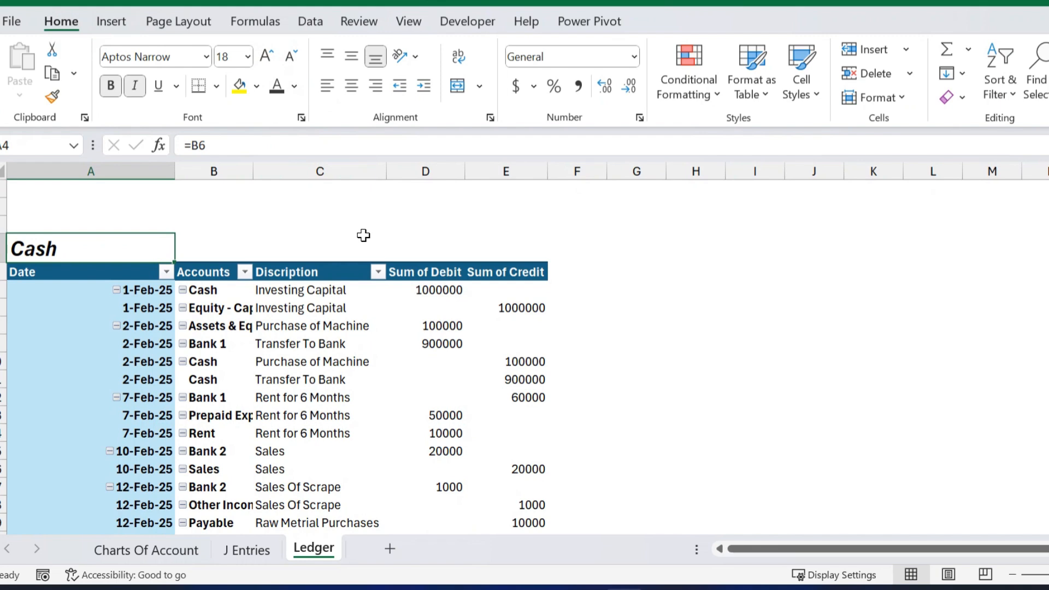
{"action": "key", "text": "ctrl+u"}
- Narrow column A to fit the dates and widen column B to fit the account names
{"action": "left_click", "coordinate": [218, 246]}
{"action": "left_click_drag", "start_coordinate": [175, 171], "coordinate": [92, 180]}
{"action": "left_click_drag", "start_coordinate": [169, 171], "coordinate": [253, 175]}
- Look up the account's category in B4 with =VLOOKUP(A4,'Charts Of Account'!E:G,2,FALSE)
{"action": "left_click", "coordinate": [137, 251]}
{"action": "type", "text": "="}
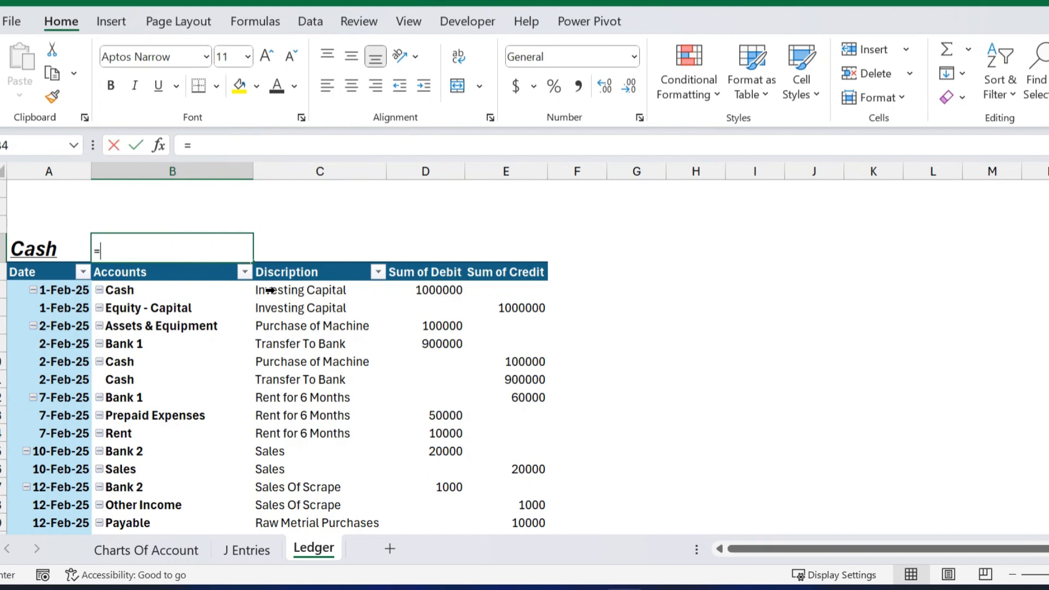
{"action": "type", "text": "vlo"}
{"action": "key", "text": "Tab"}
{"action": "key", "text": "Left"}
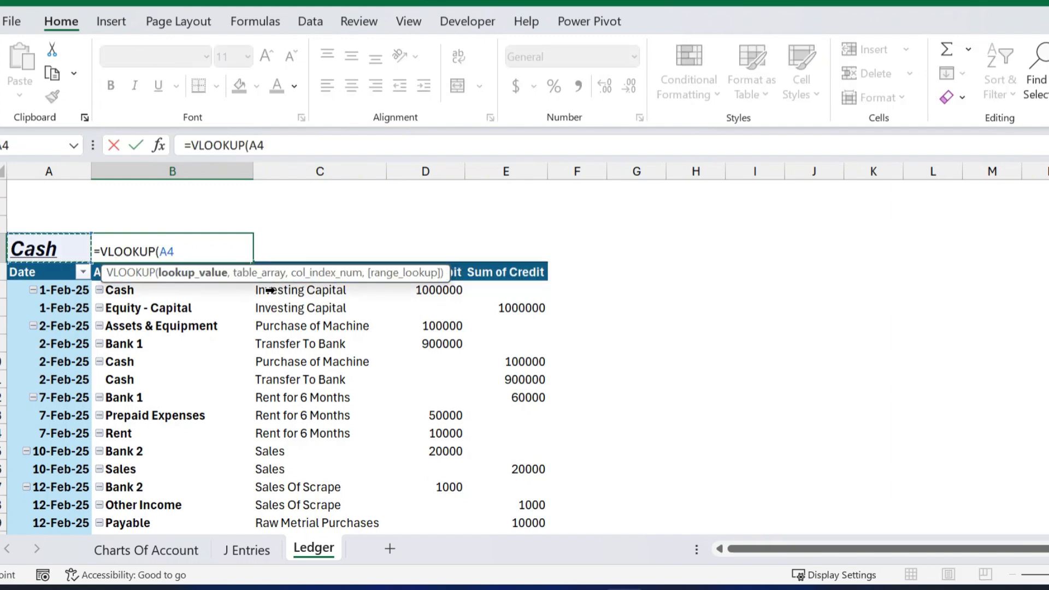
{"action": "type", "text": ","}
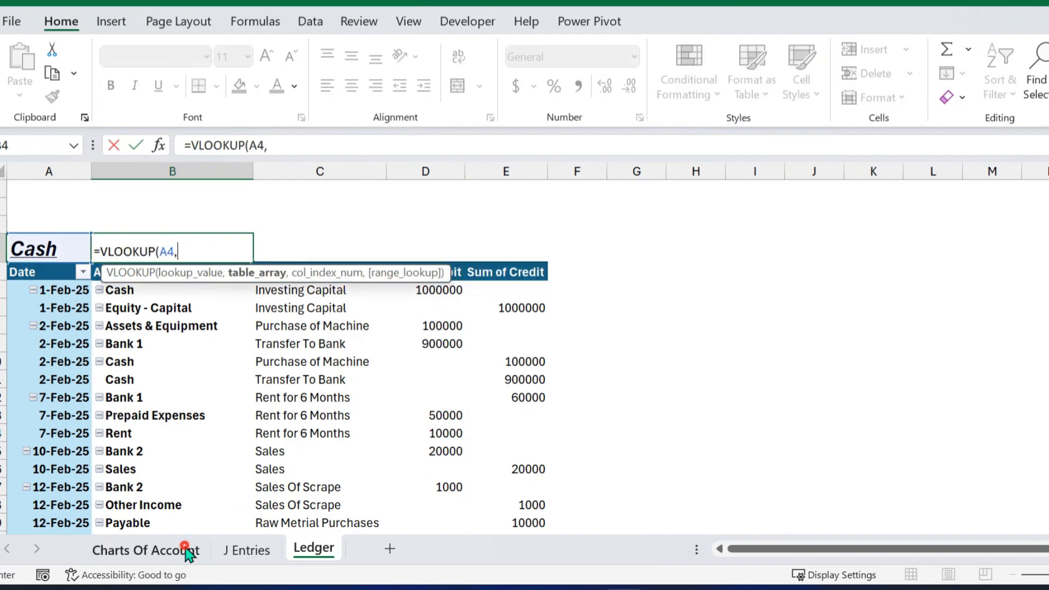
{"action": "left_click", "coordinate": [158, 550]}
{"action": "left_click_drag", "start_coordinate": [445, 171], "coordinate": [684, 174]}
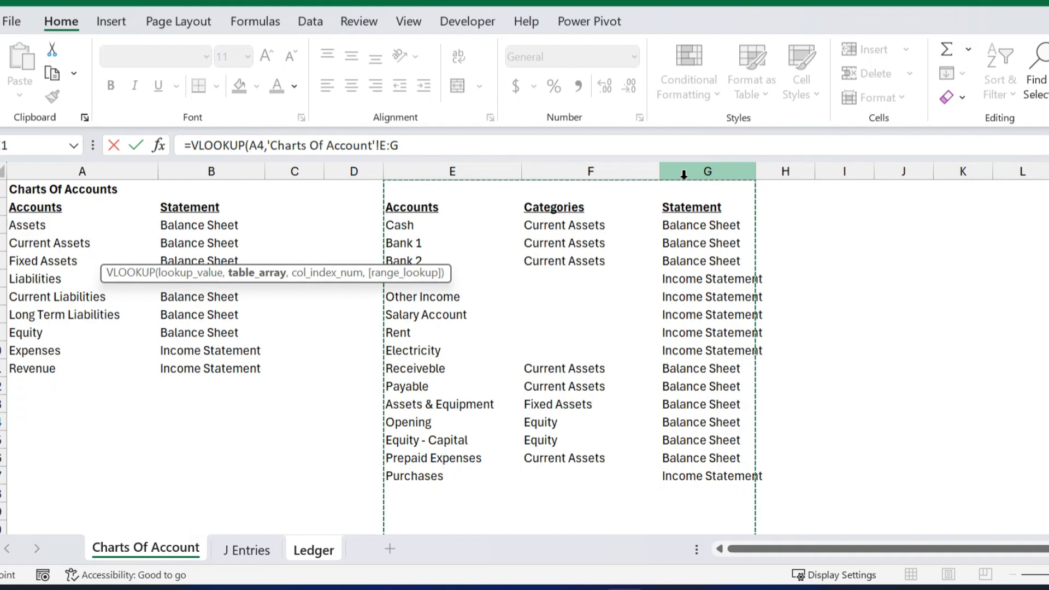
{"action": "type", "text": ",2,"}
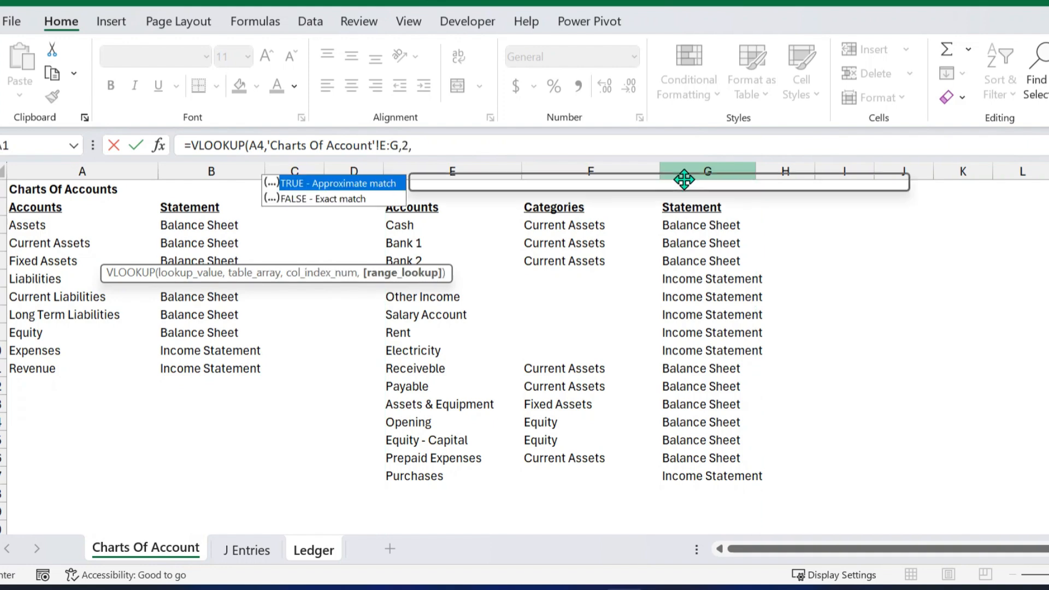
{"action": "key", "text": "Down"}
{"action": "key", "text": "Tab"}
{"action": "type", "text": ")"}
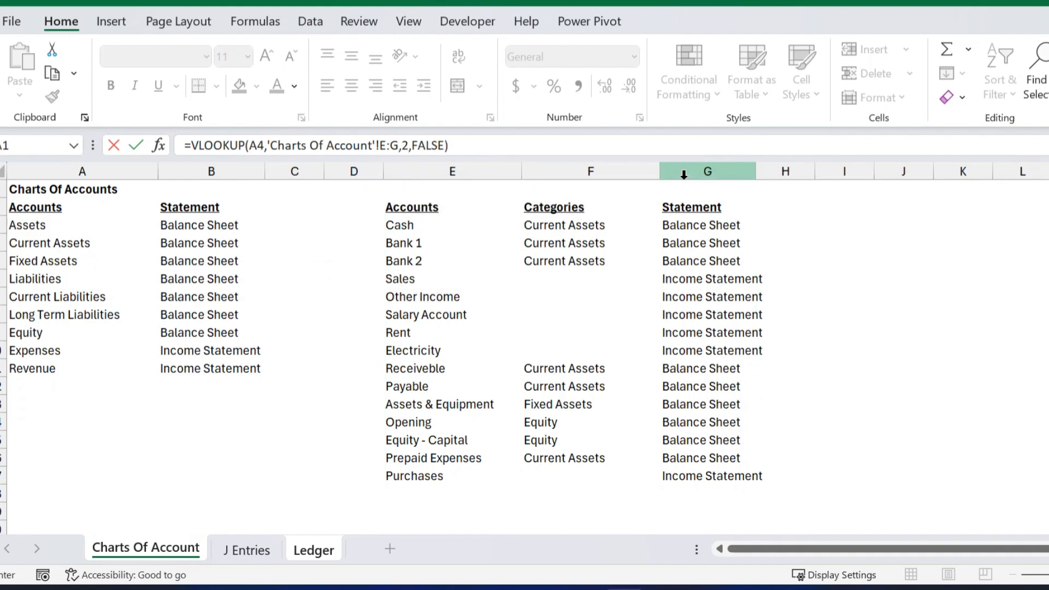
{"action": "key", "text": "Return"}
- Format the category in B4 with dark gray font colour, size 14 and italic
{"action": "left_click", "coordinate": [186, 247]}
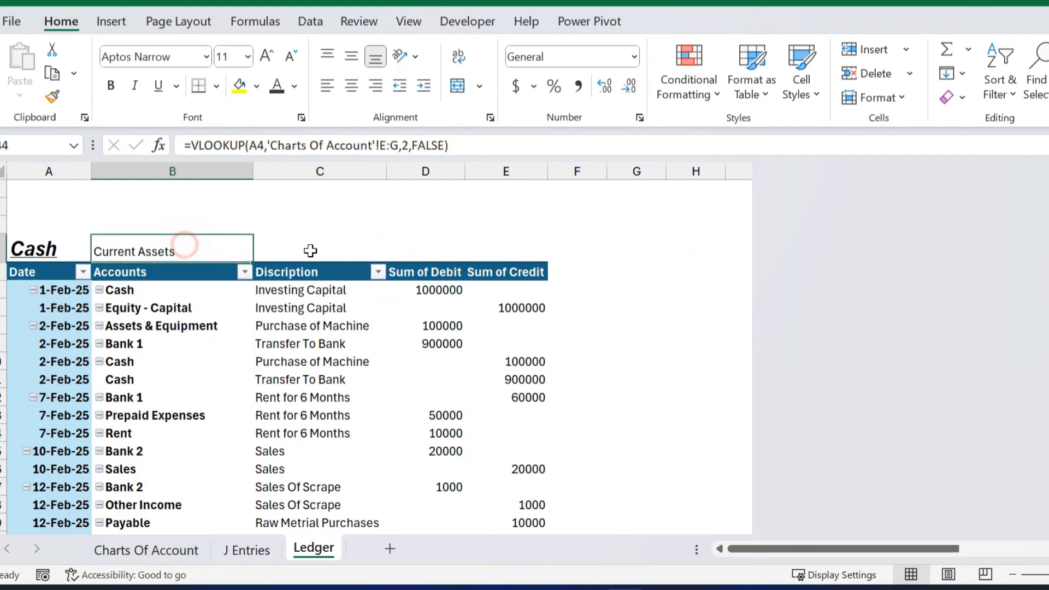
{"action": "left_click", "coordinate": [294, 86]}
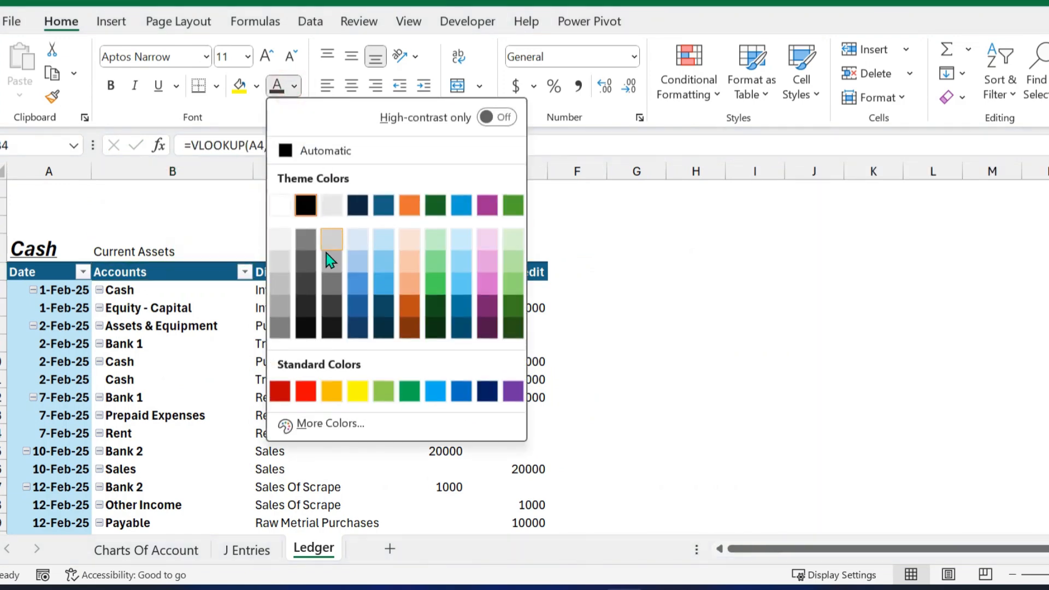
{"action": "left_click", "coordinate": [330, 309]}
{"action": "left_click", "coordinate": [267, 56]}
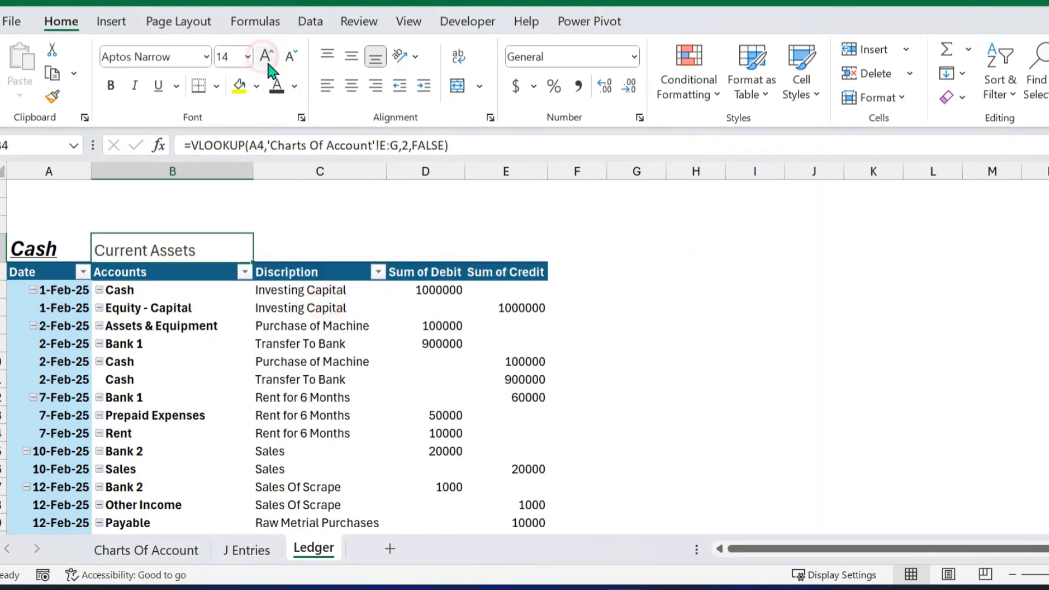
{"action": "left_click", "coordinate": [266, 55]}
{"action": "left_click", "coordinate": [399, 222]}
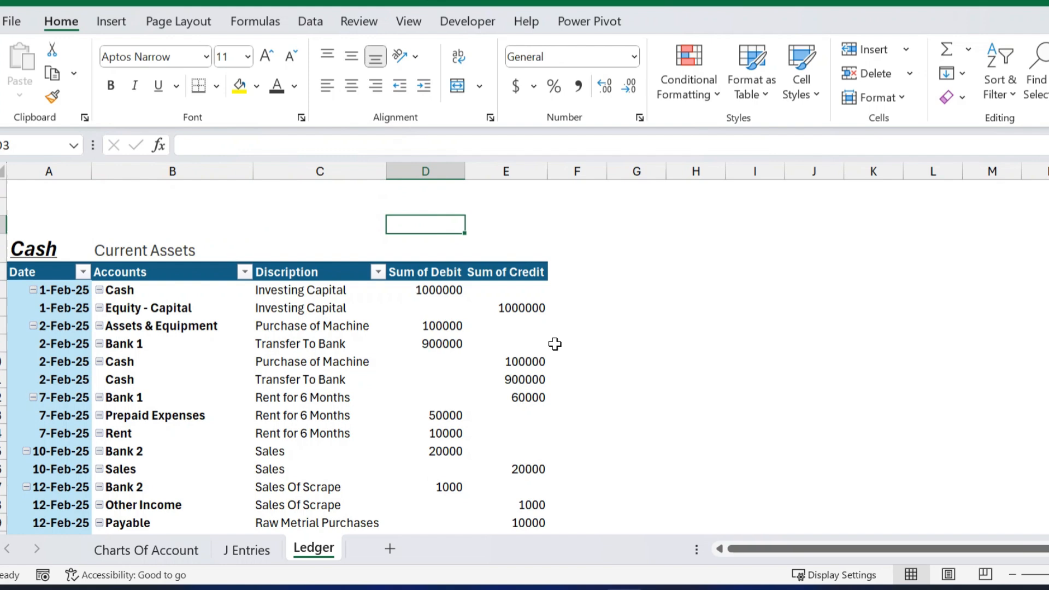
{"action": "left_click", "coordinate": [144, 247]}
{"action": "key", "text": "ctrl+i"}
{"action": "left_click", "coordinate": [322, 238]}
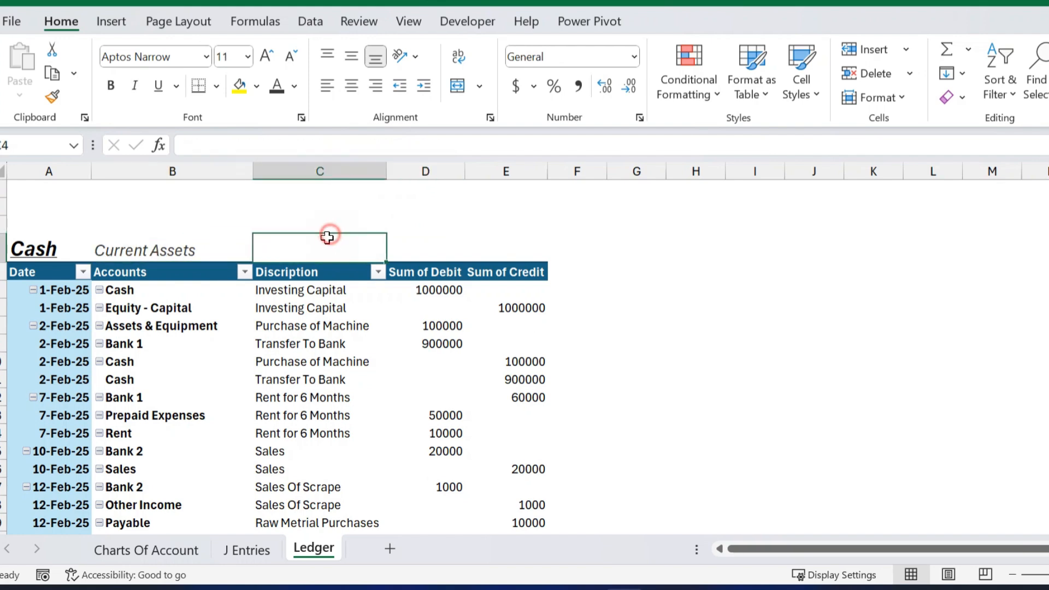
- Merge and center A1:E1 and enter the title ABC CORP
{"action": "left_click_drag", "start_coordinate": [73, 196], "coordinate": [538, 195]}
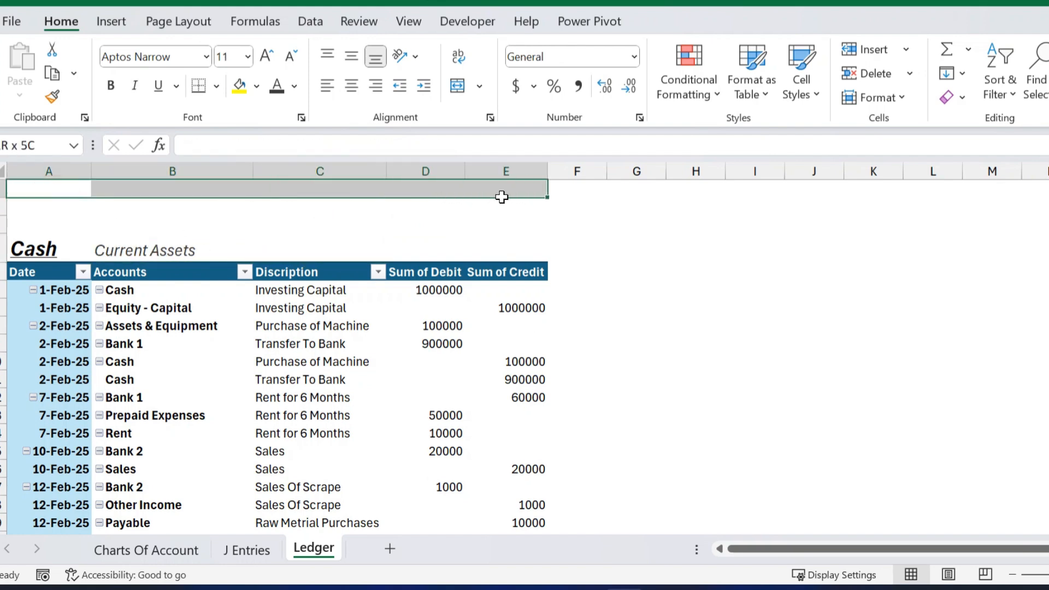
{"action": "left_click", "coordinate": [457, 86]}
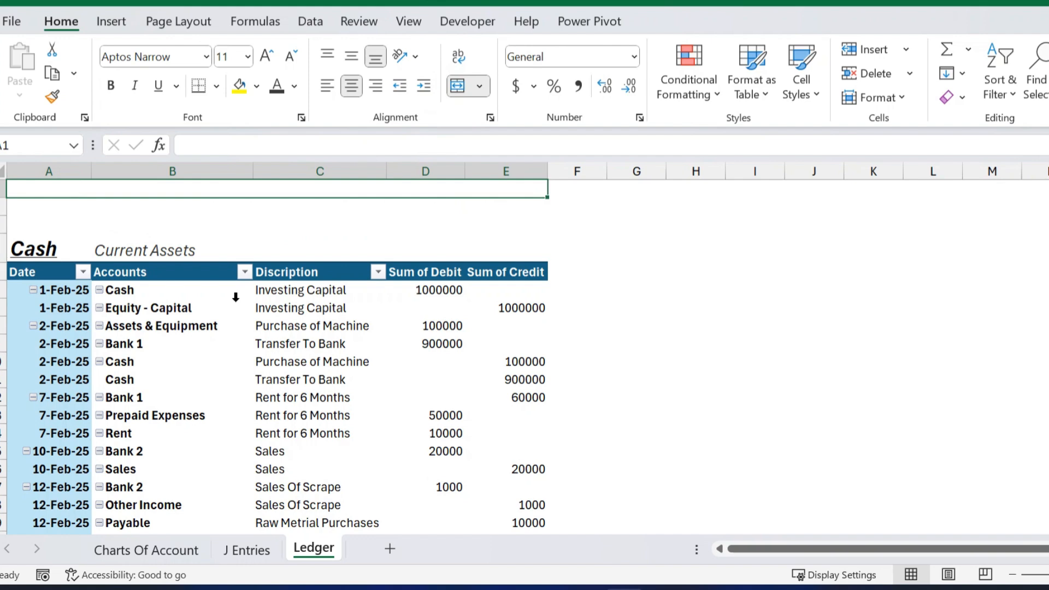
{"action": "type", "text": "ABC CORP"}
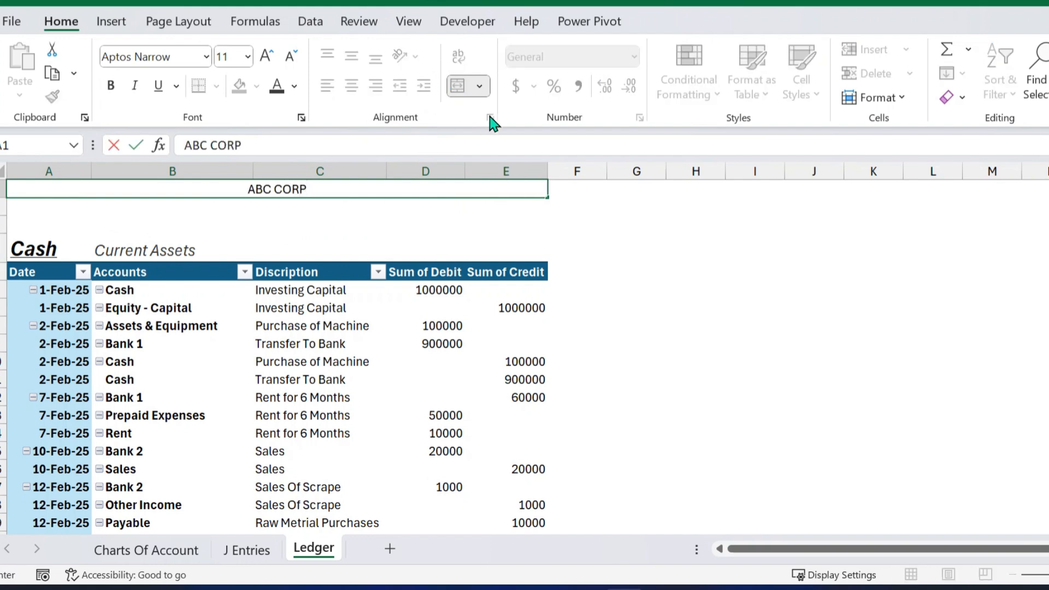
{"action": "left_click", "coordinate": [330, 210]}
- Format the ABC CORP title at font size 20 in the Bahnschrift SemiBold font
{"action": "left_click", "coordinate": [306, 187]}
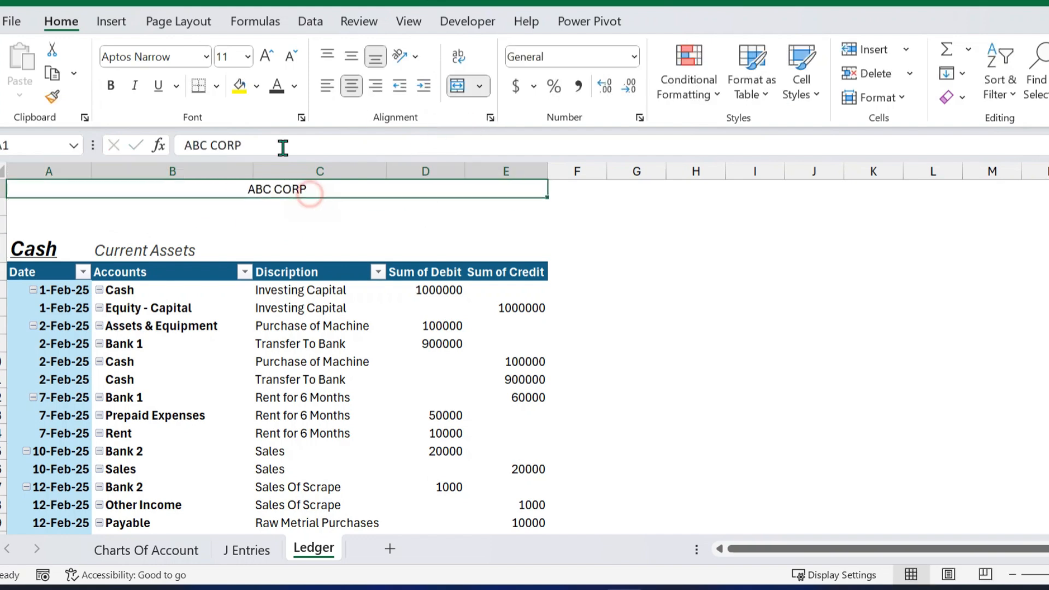
{"action": "left_click", "coordinate": [265, 56]}
{"action": "left_click", "coordinate": [266, 56]}
{"action": "left_click", "coordinate": [266, 57]}
{"action": "left_click", "coordinate": [265, 56]}
{"action": "left_click", "coordinate": [266, 56]}
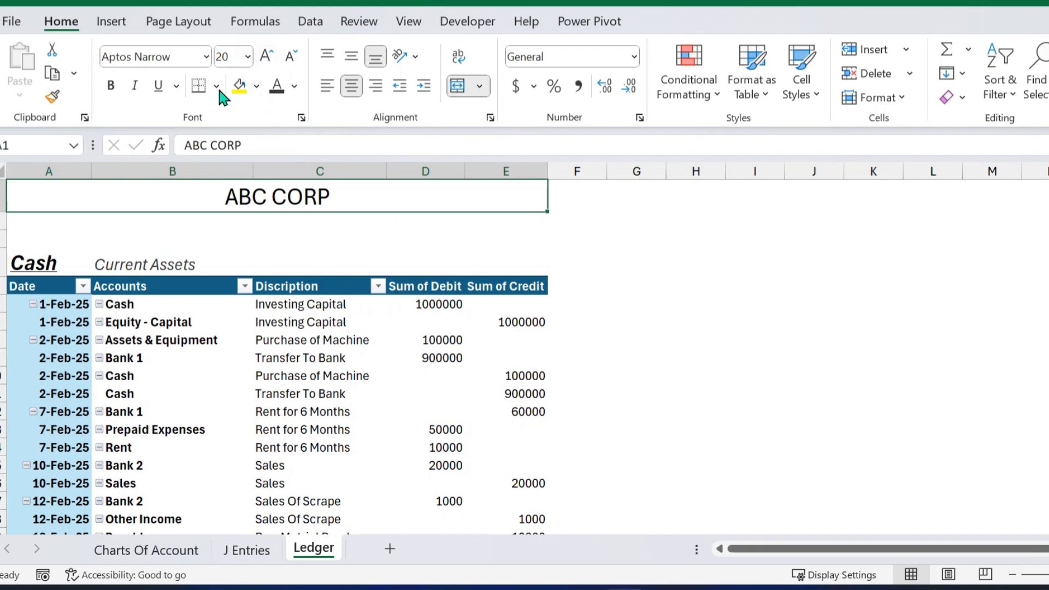
{"action": "left_click", "coordinate": [206, 57]}
{"action": "scroll", "coordinate": [178, 407], "scroll_direction": "down", "scroll_amount": 2}
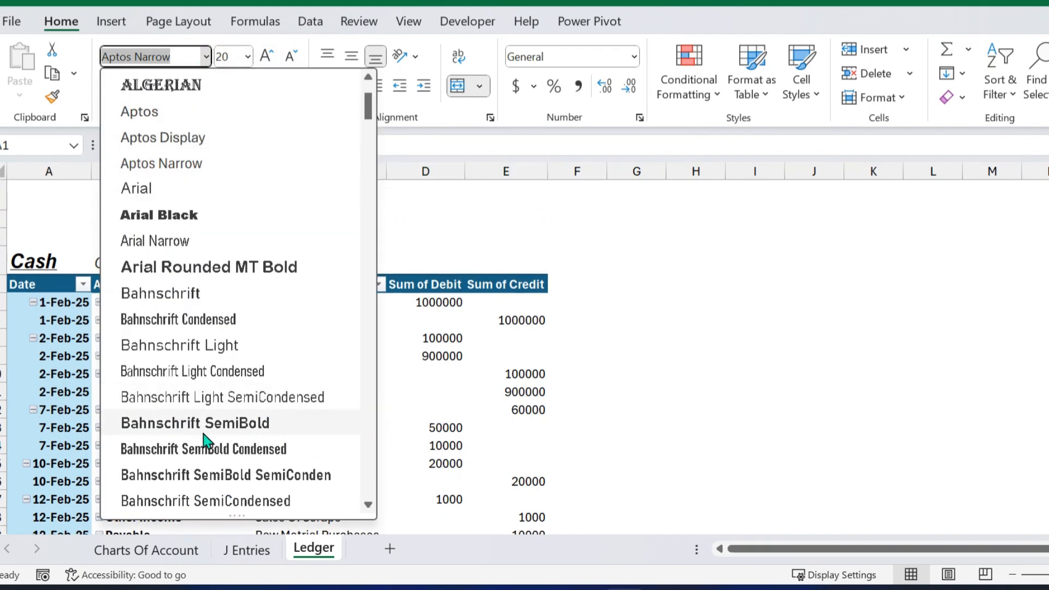
{"action": "left_click", "coordinate": [214, 426]}
{"action": "left_click", "coordinate": [442, 248]}
- Merge and center A2:E2 and enter the subtitle Ledger
{"action": "left_click", "coordinate": [32, 216]}
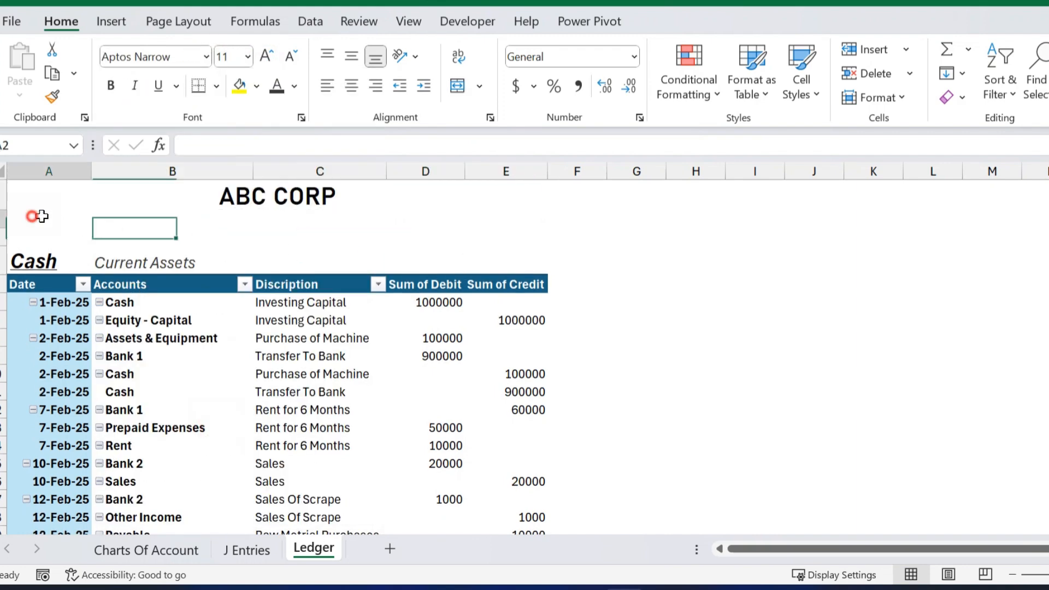
{"action": "left_click_drag", "start_coordinate": [33, 216], "coordinate": [496, 218]}
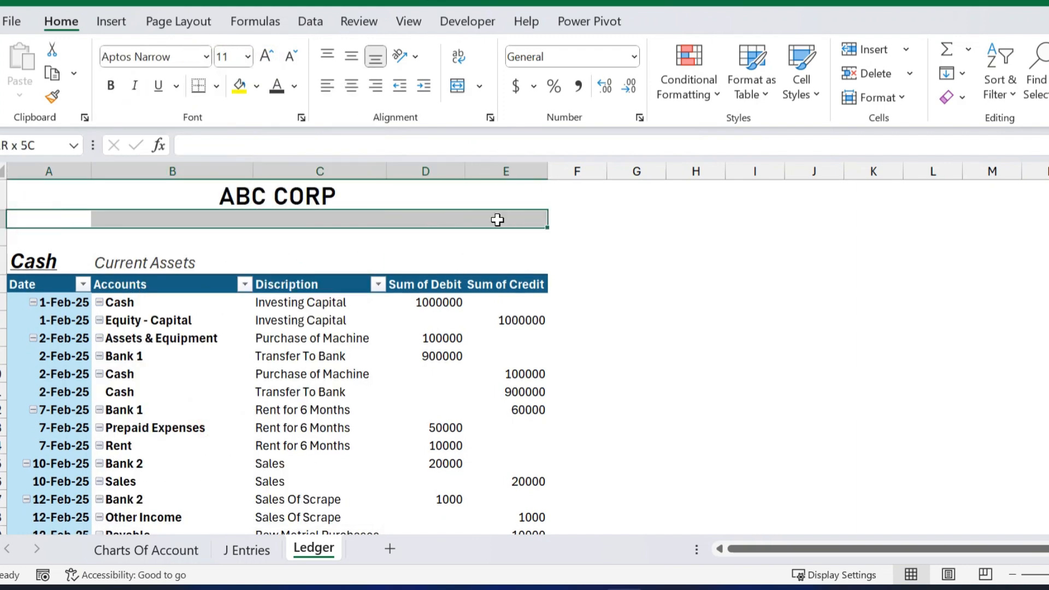
{"action": "left_click", "coordinate": [457, 86]}
{"action": "type", "text": "Ledger"}
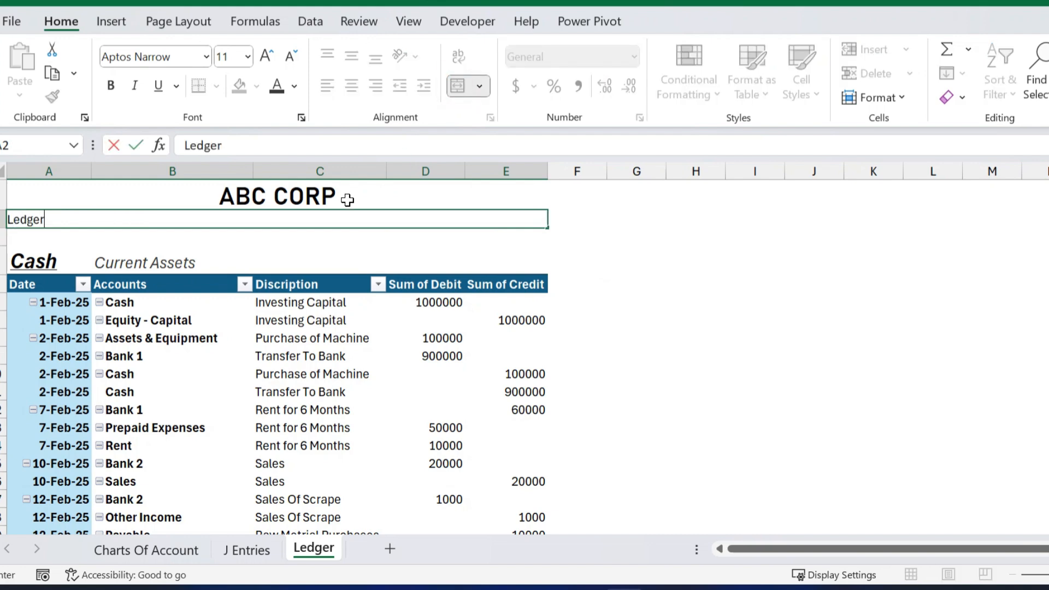
{"action": "key", "text": "Return"}
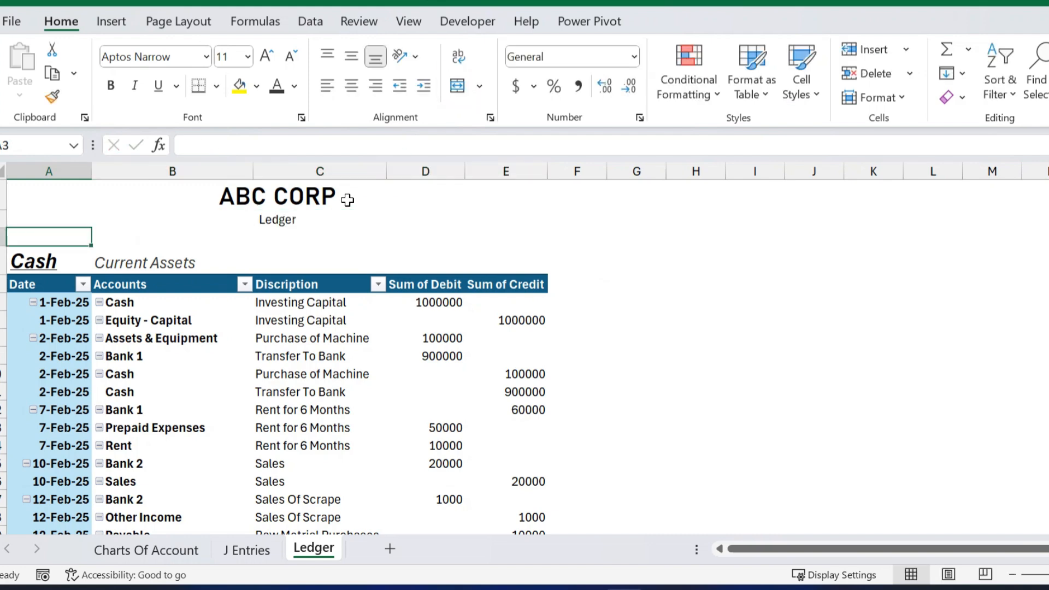
- Make the Ledger subtitle bold and italic
{"action": "key", "text": "Up"}
{"action": "key", "text": "ctrl+b"}
{"action": "key", "text": "ctrl+i"}
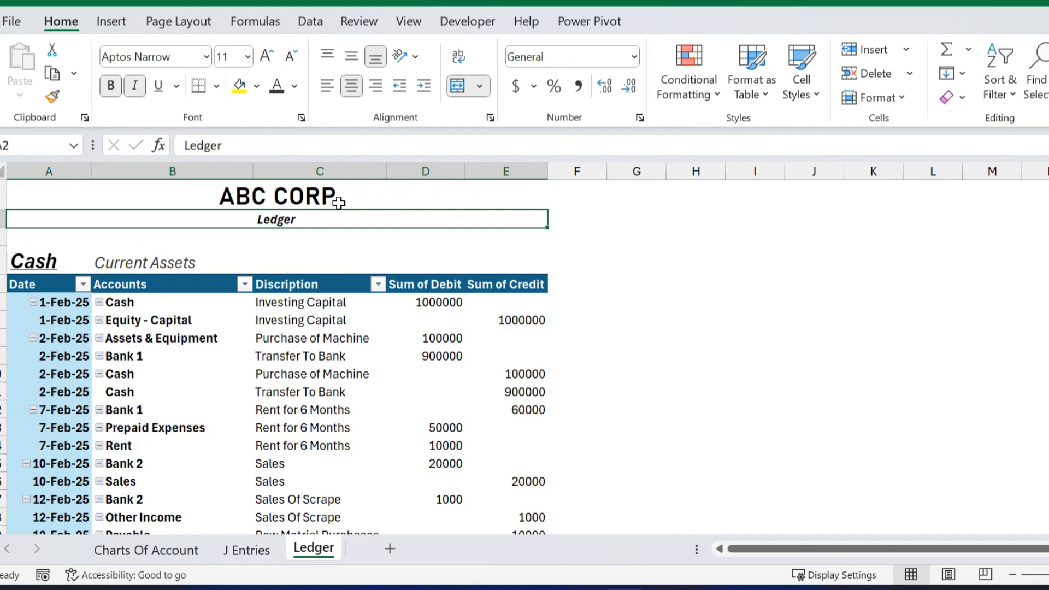
{"action": "left_click", "coordinate": [593, 240]}
- Delete the empty row 3 between the Ledger subtitle and the account heading
{"action": "left_click", "coordinate": [122, 233]}
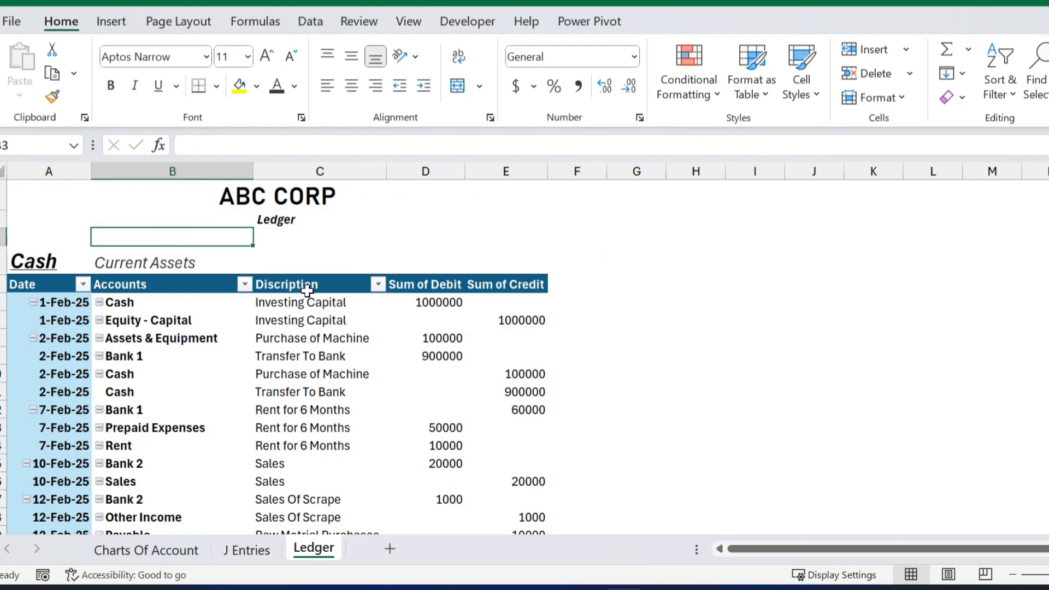
{"action": "key", "text": "shift+space"}
{"action": "key", "text": "ctrl+minus"}
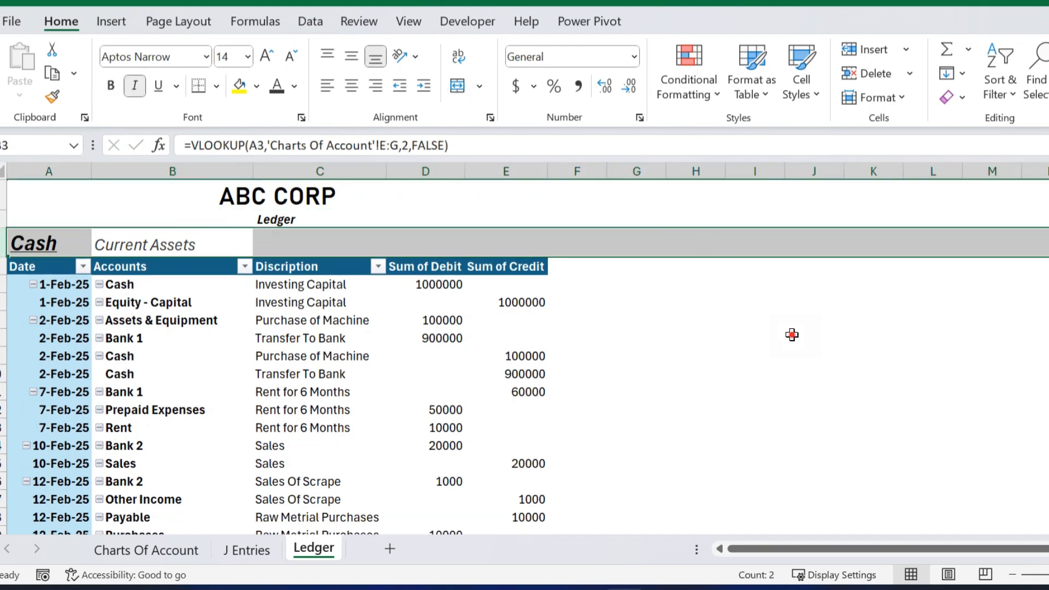
{"action": "left_click", "coordinate": [794, 336]}
- Underline the Ledger subtitle in row 2
{"action": "left_click", "coordinate": [289, 224]}
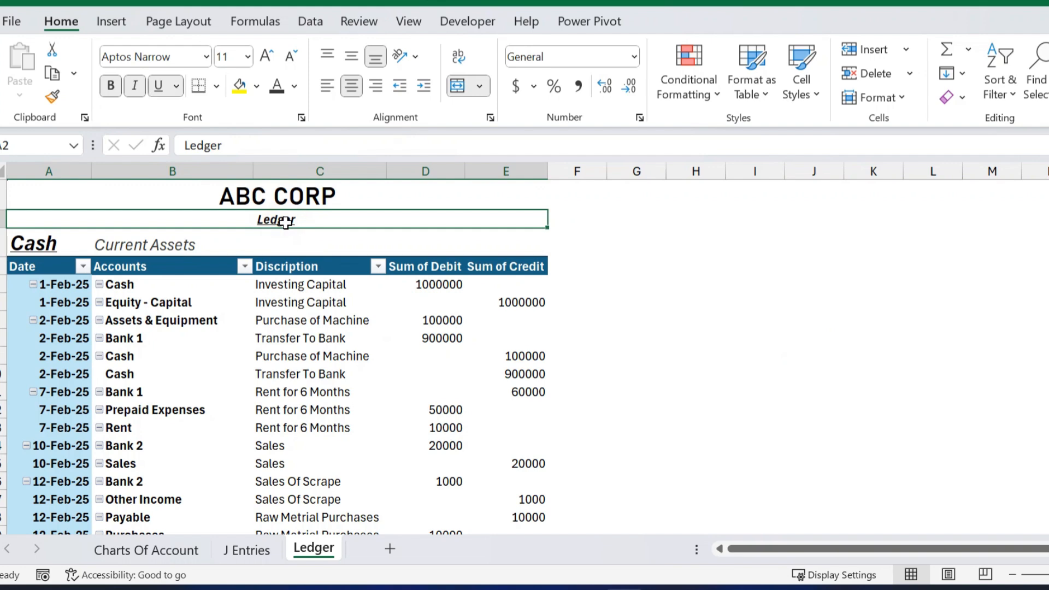
{"action": "left_click", "coordinate": [726, 366]}
{"action": "scroll", "coordinate": [538, 367], "scroll_direction": "down", "scroll_amount": 4}
{"action": "scroll", "coordinate": [530, 363], "scroll_direction": "up", "scroll_amount": 4}
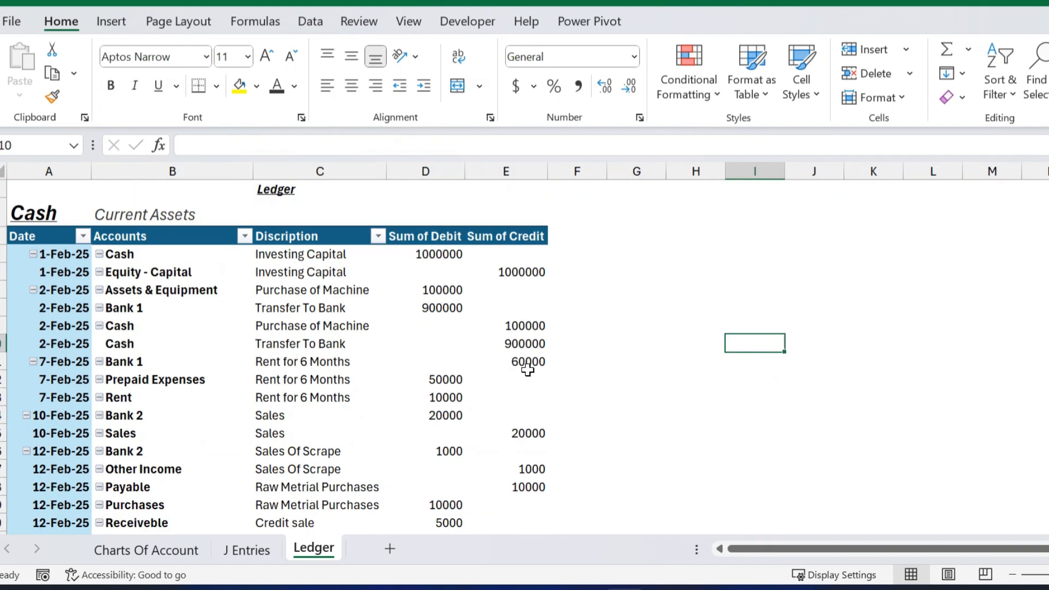
- Widen the Sum of Debit and Sum of Credit columns
{"action": "left_click", "coordinate": [498, 368]}
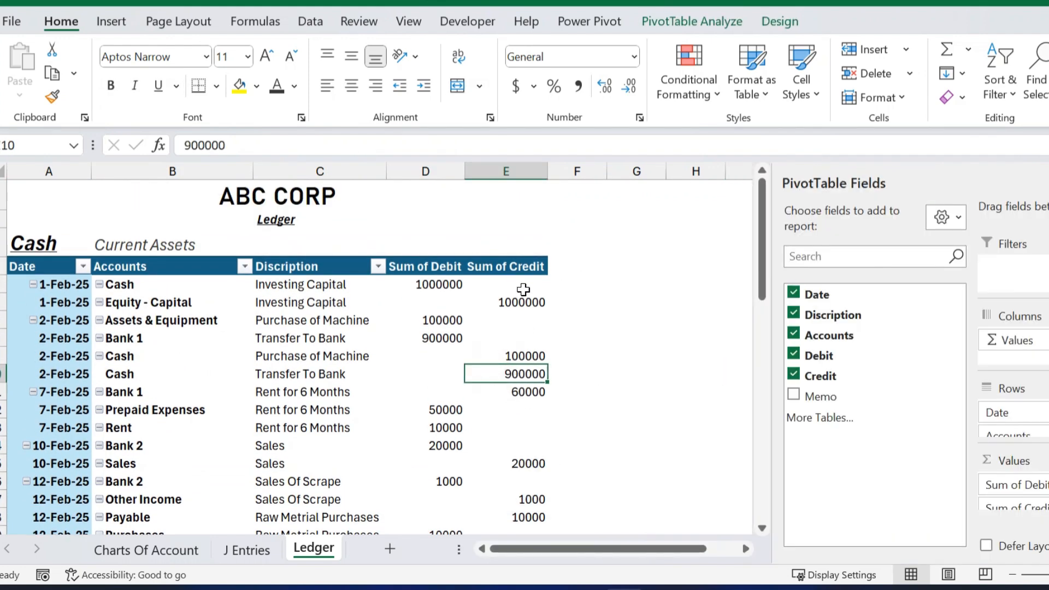
{"action": "left_click_drag", "start_coordinate": [464, 169], "coordinate": [484, 170]}
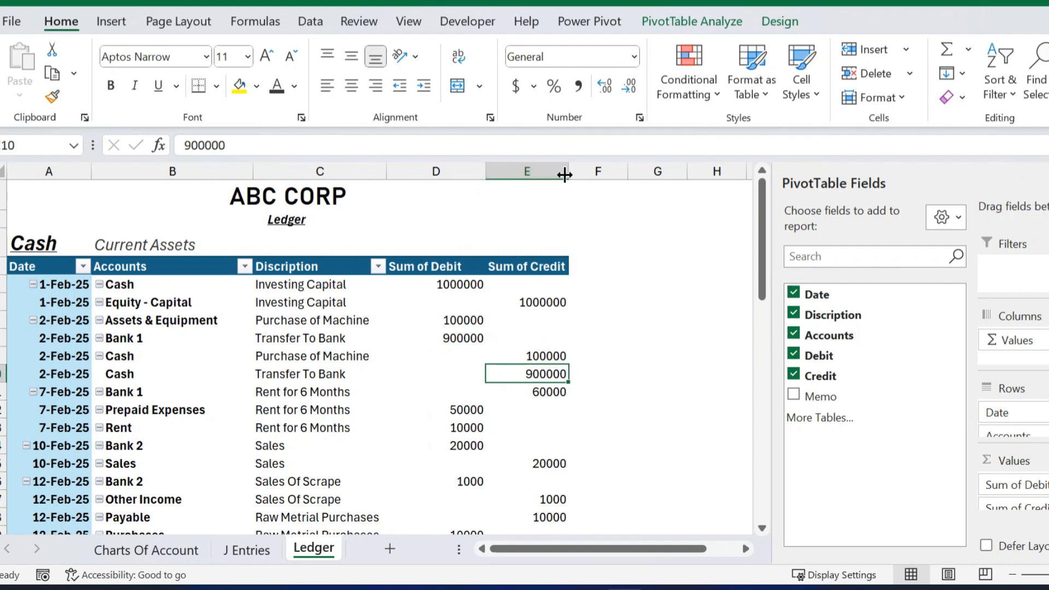
{"action": "left_click_drag", "start_coordinate": [568, 171], "coordinate": [594, 170]}
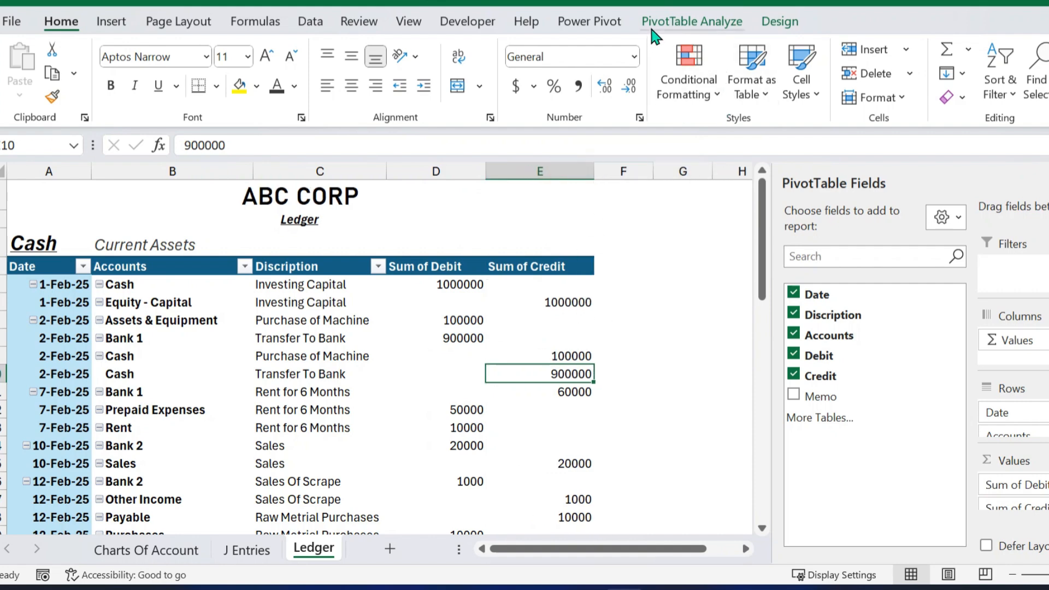
- Start a calculated field in the pivot table and build its formula as =Debit- Credit
{"action": "left_click", "coordinate": [678, 22]}
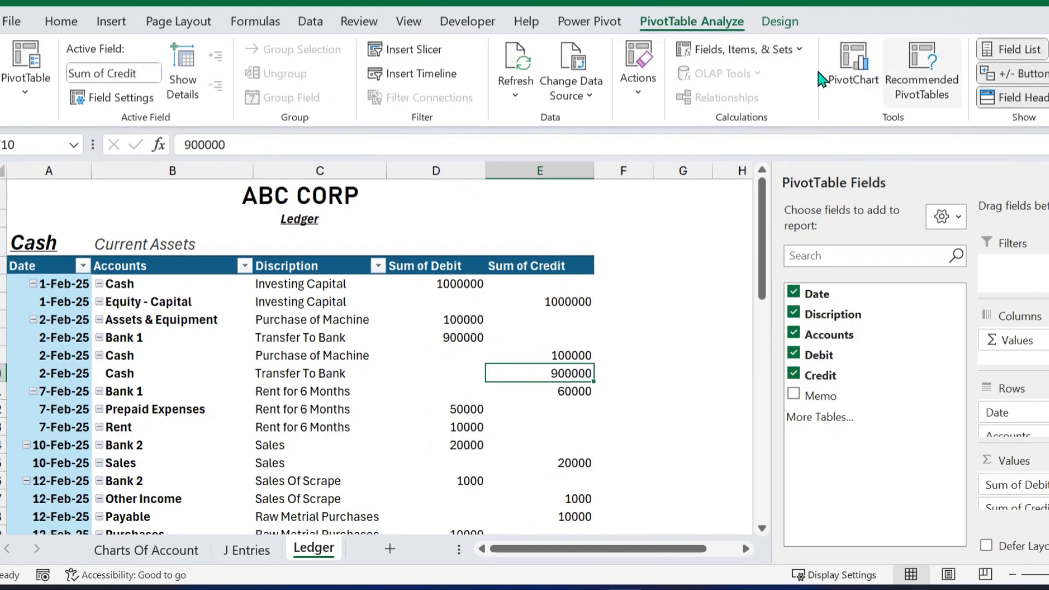
{"action": "left_click", "coordinate": [743, 48]}
{"action": "left_click", "coordinate": [735, 75]}
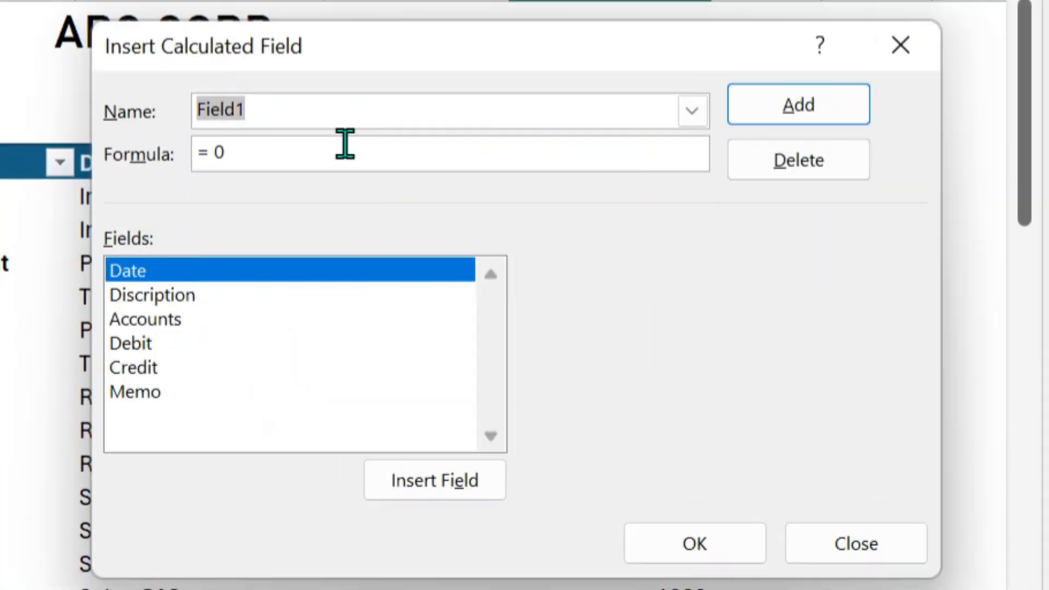
{"action": "key", "text": "BackSpace"}
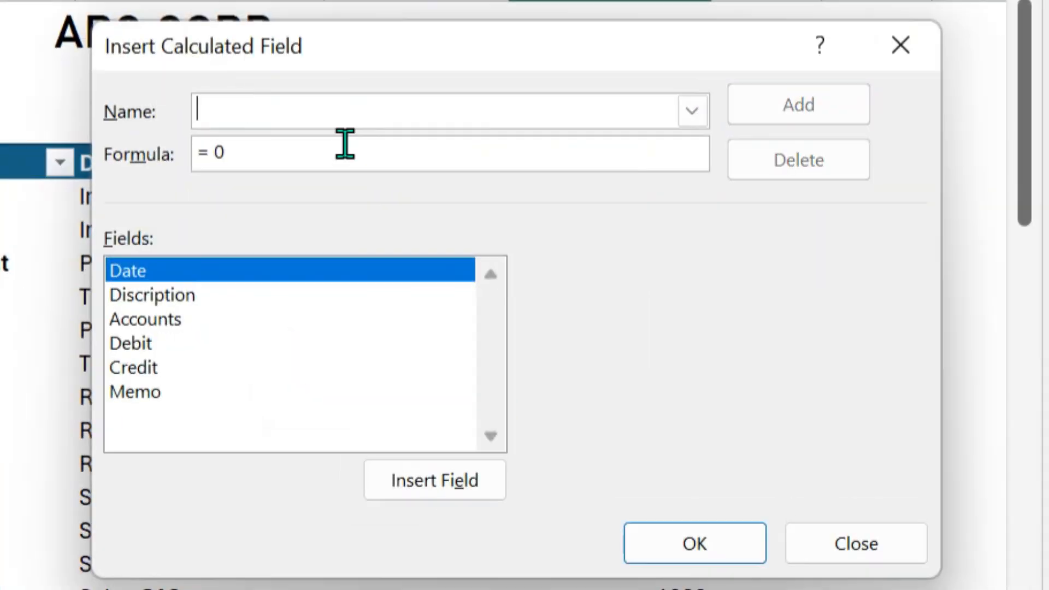
{"action": "type", "text": "="}
{"action": "left_click", "coordinate": [230, 343]}
{"action": "left_click", "coordinate": [398, 483]}
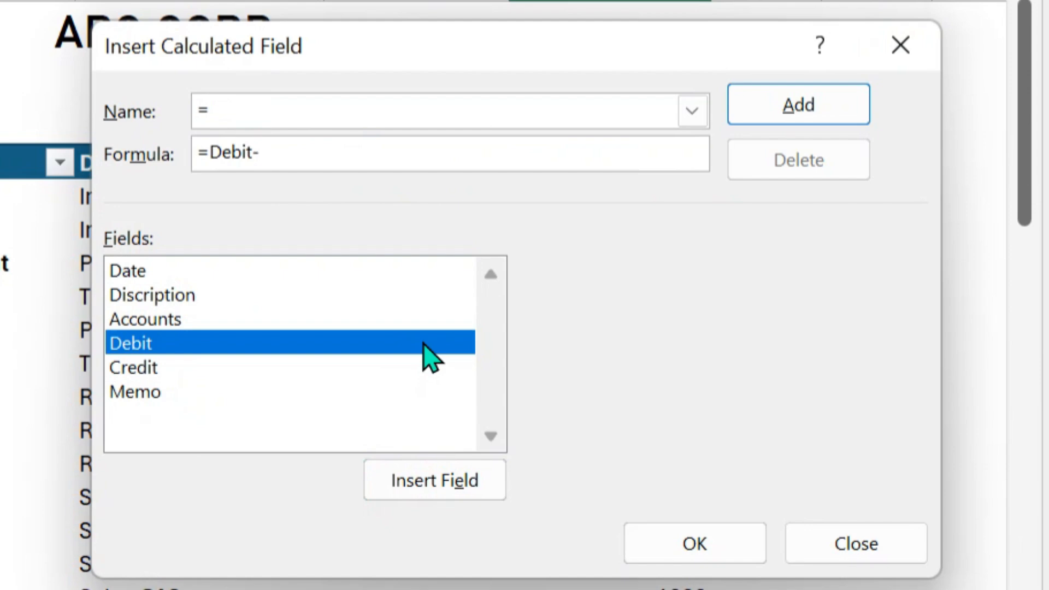
{"action": "left_click", "coordinate": [186, 367]}
{"action": "left_click", "coordinate": [394, 482]}
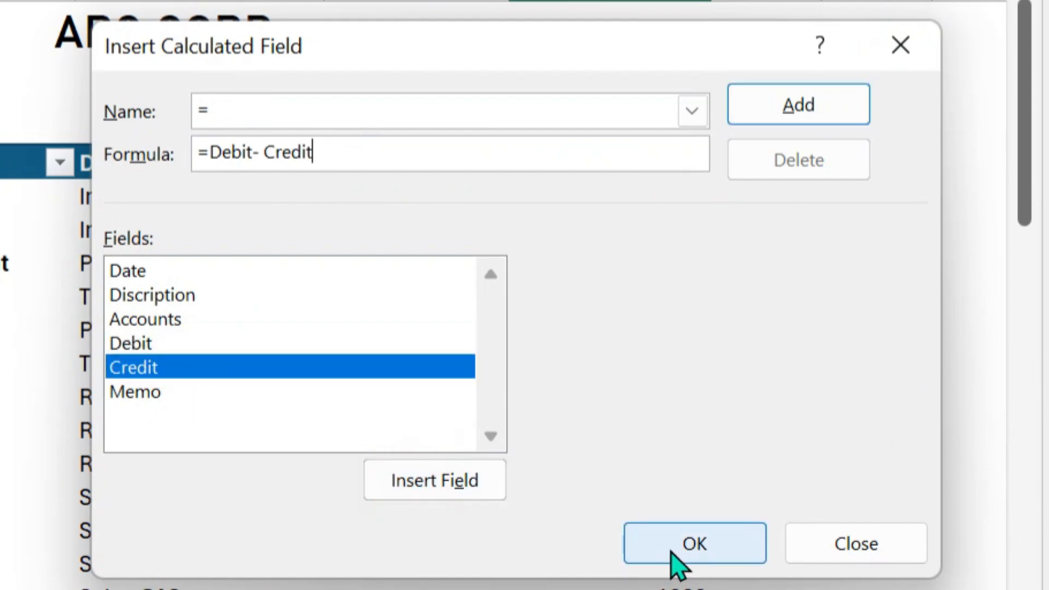
- Name the calculated field Balance and add it to the pivot table
{"action": "left_click", "coordinate": [239, 105]}
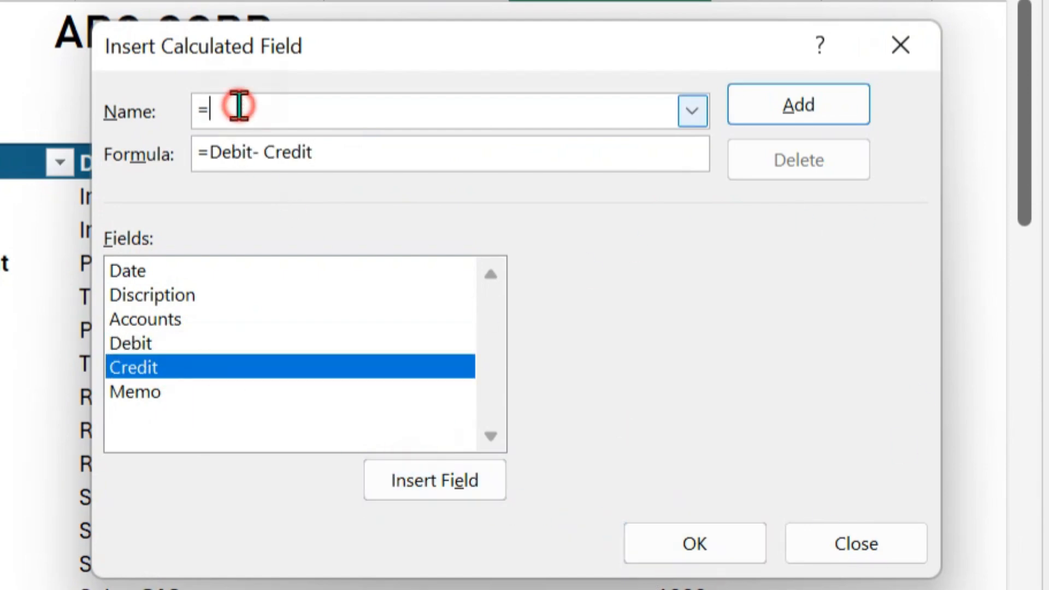
{"action": "key", "text": "BackSpace"}
{"action": "type", "text": "Balance"}
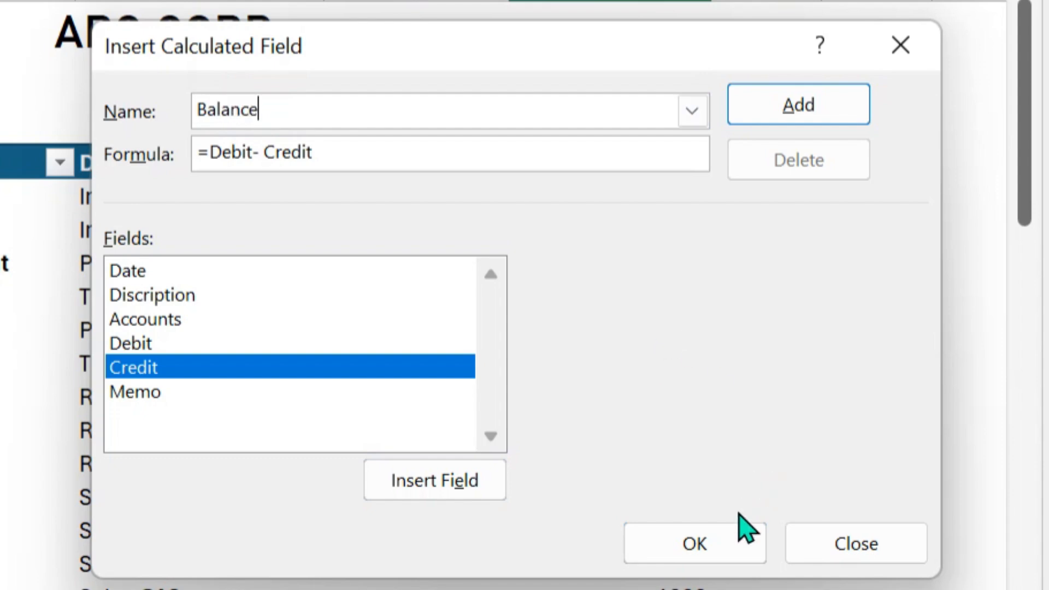
{"action": "left_click", "coordinate": [710, 538]}
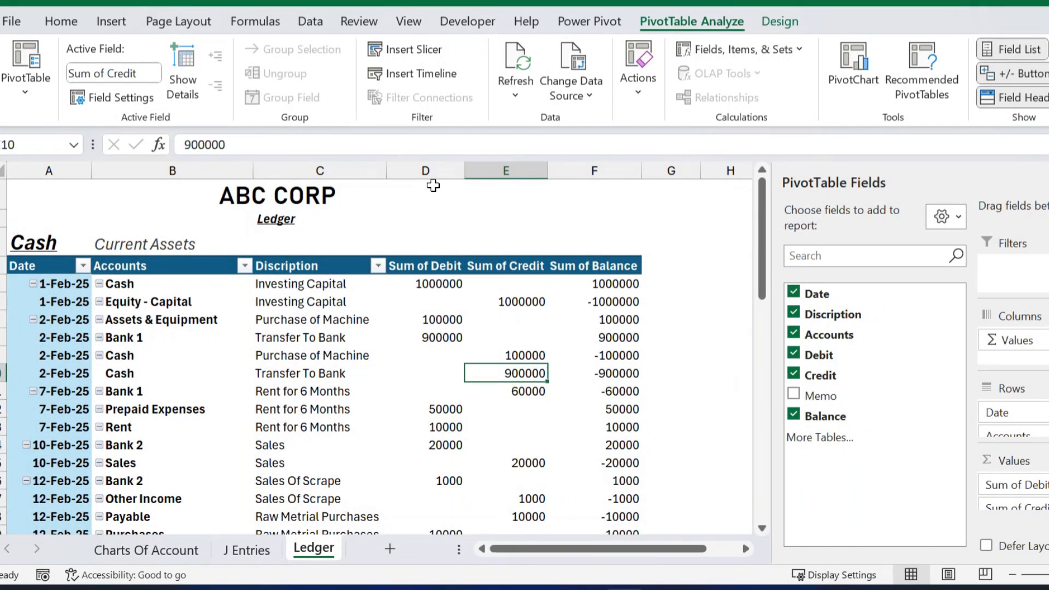
- Format columns D to F in comma style without decimal places
{"action": "left_click_drag", "start_coordinate": [426, 171], "coordinate": [604, 171]}
{"action": "left_click", "coordinate": [579, 87]}
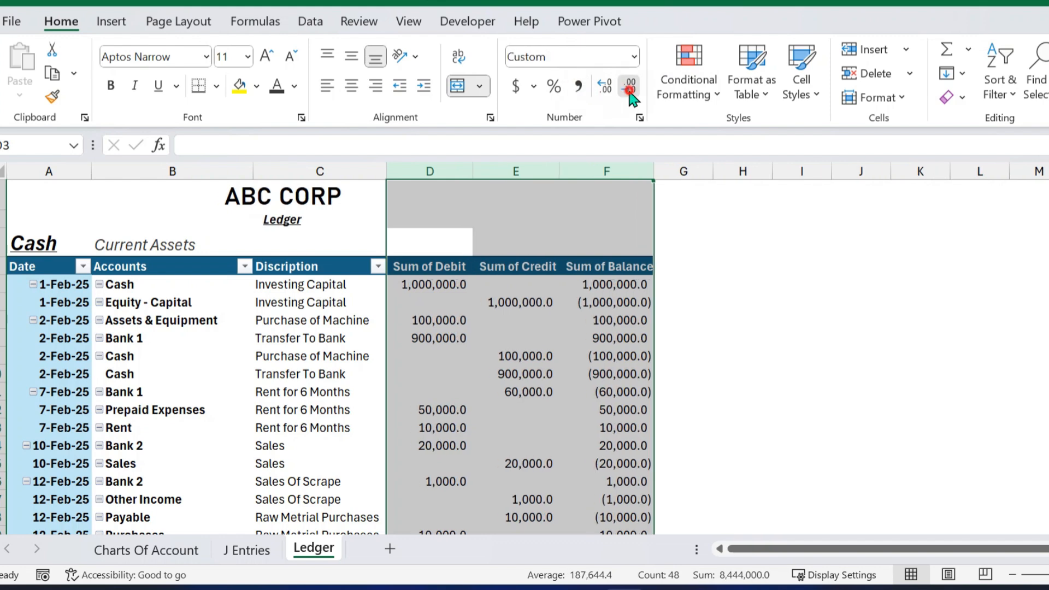
{"action": "left_click", "coordinate": [626, 337]}
- Apply the Number format with 0 decimal places, thousands separator and parenthesised negatives to column F
{"action": "left_click", "coordinate": [605, 170]}
{"action": "right_click", "coordinate": [631, 313]}
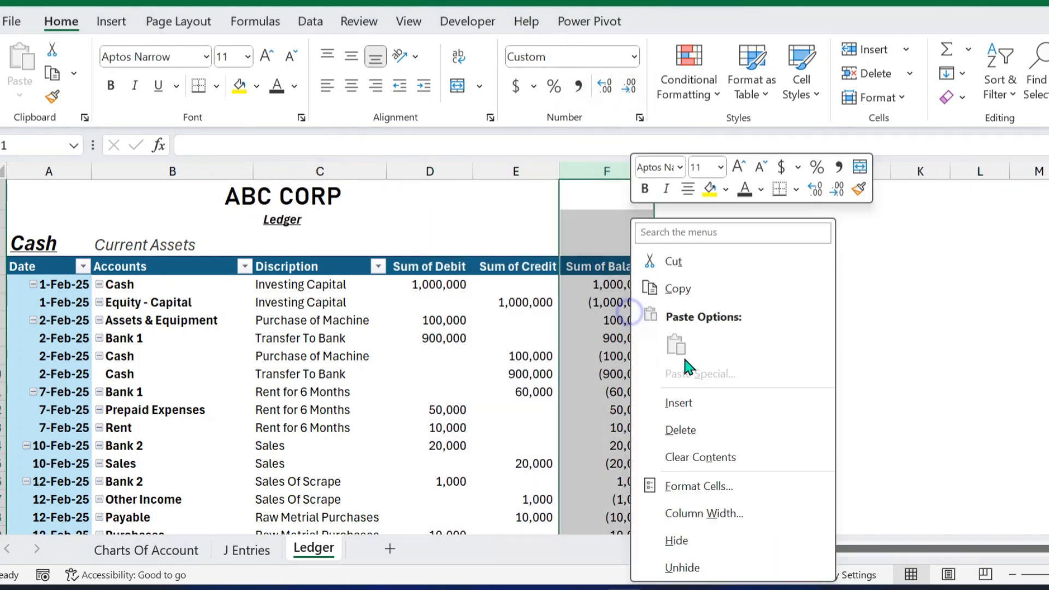
{"action": "left_click", "coordinate": [706, 485]}
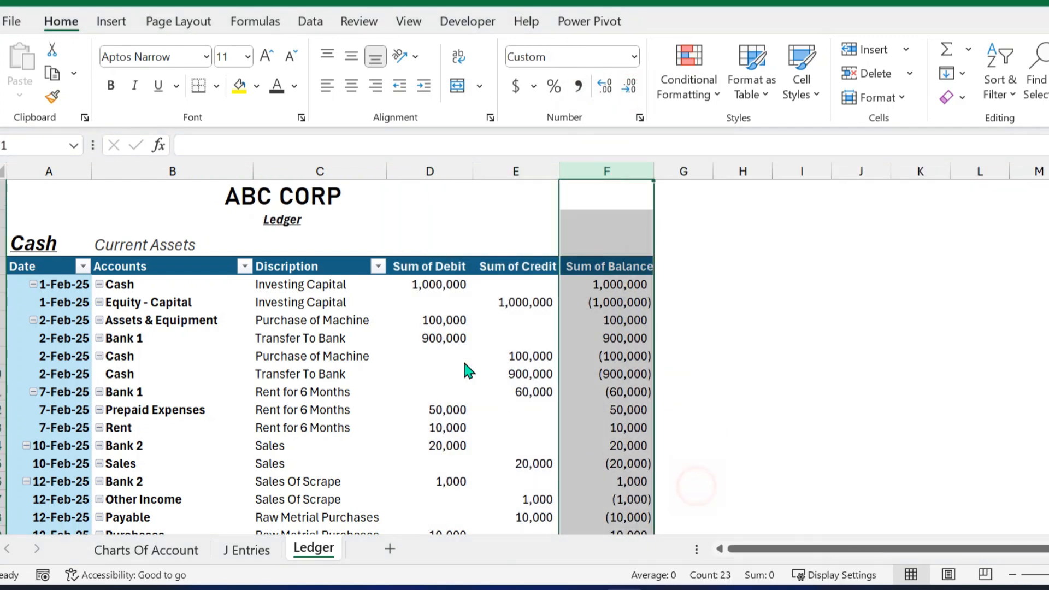
{"action": "left_click", "coordinate": [493, 205]}
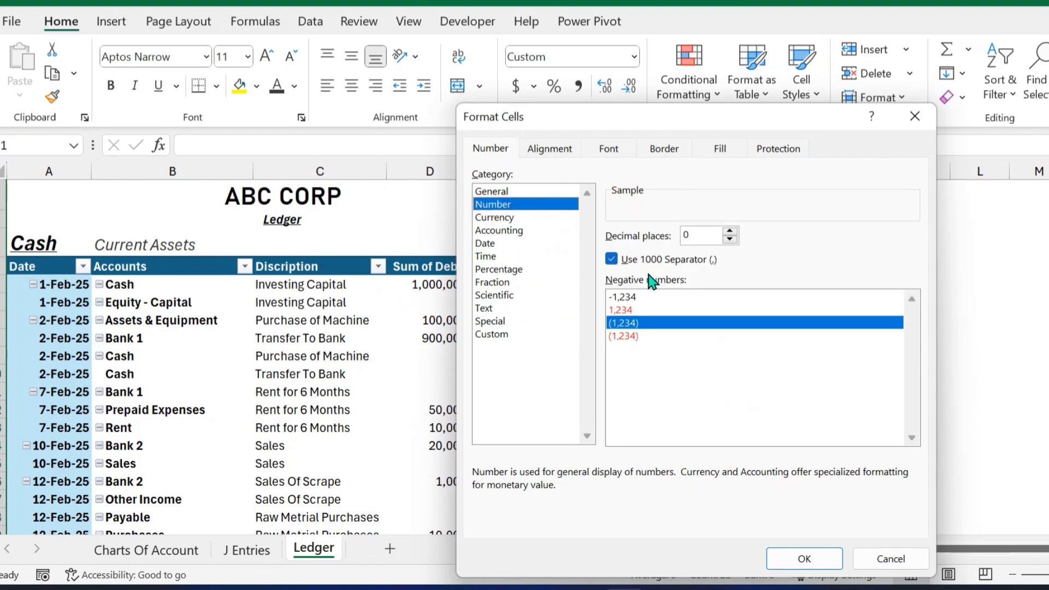
{"action": "key", "text": "Return"}
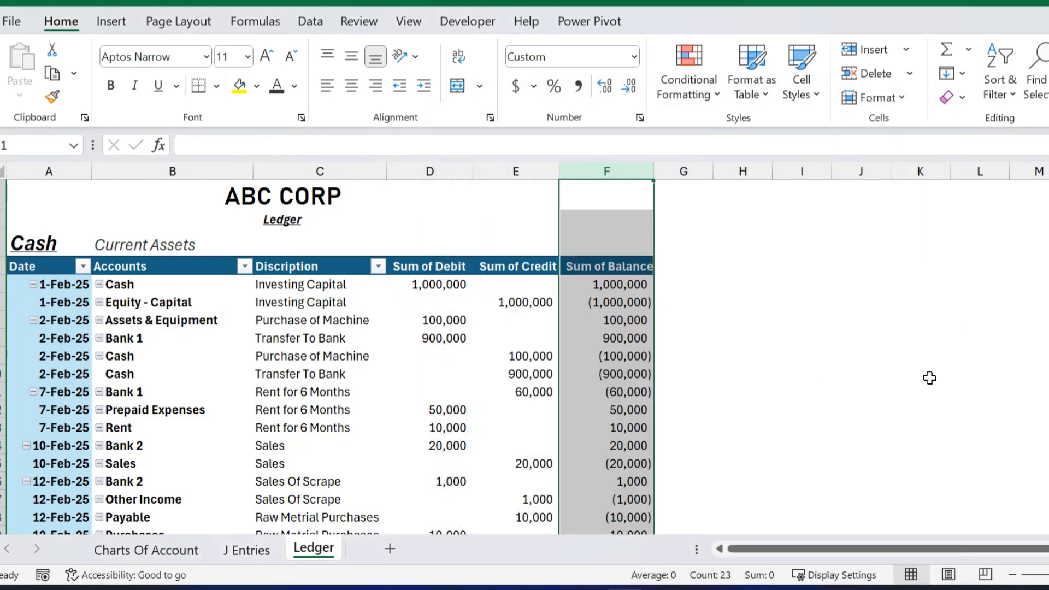
- Set the Sum of Balance value field's number format to Number with 0 decimal places and a thousands separator
{"action": "left_click", "coordinate": [497, 409]}
{"action": "scroll", "coordinate": [1005, 502], "scroll_direction": "down", "scroll_amount": 1}
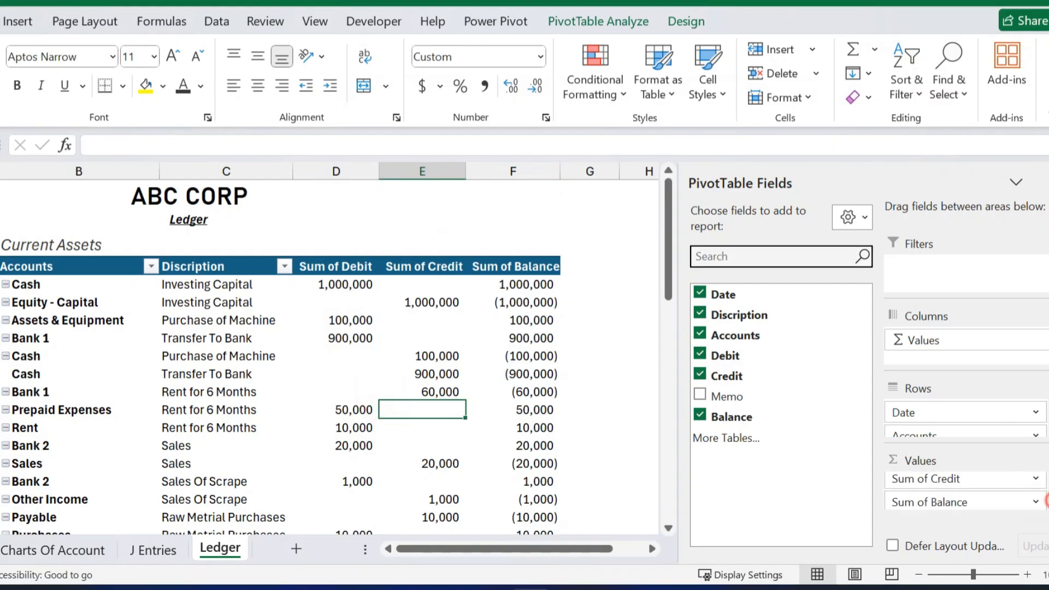
{"action": "left_click", "coordinate": [982, 500]}
{"action": "left_click", "coordinate": [967, 479]}
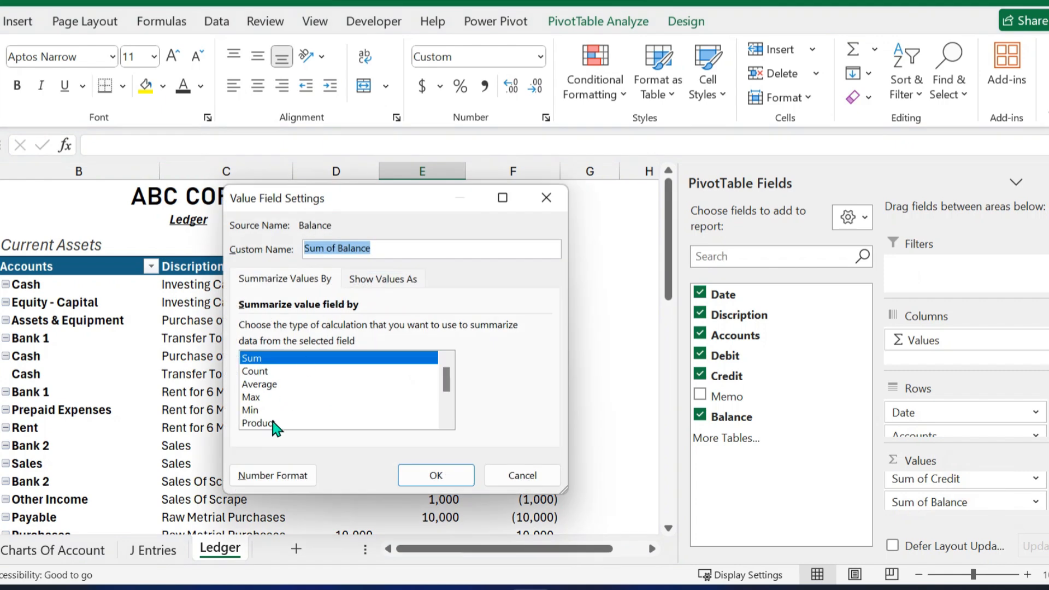
{"action": "left_click", "coordinate": [271, 476]}
{"action": "left_click", "coordinate": [243, 203]}
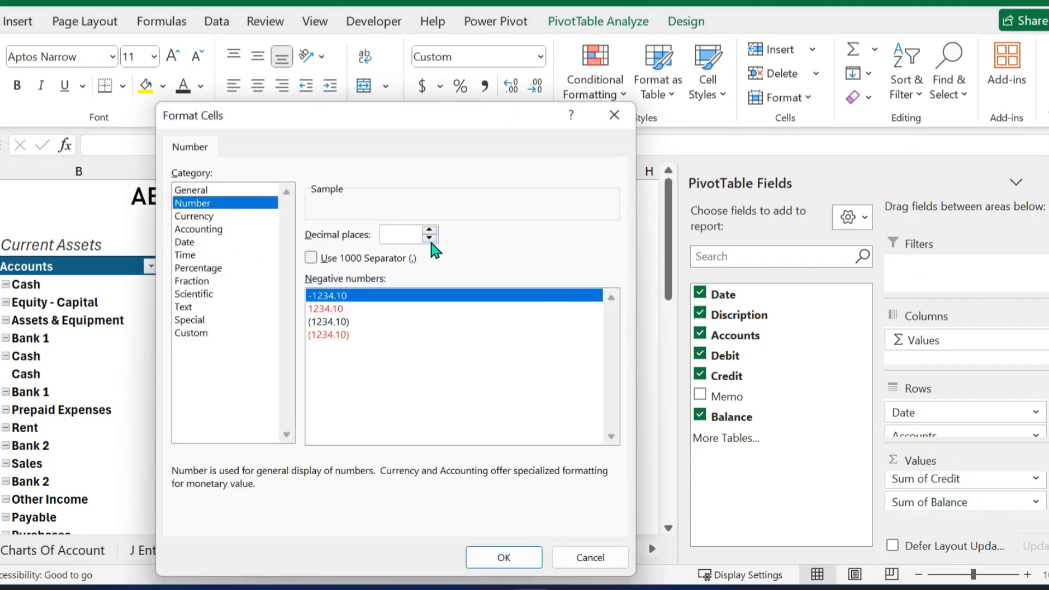
{"action": "left_click", "coordinate": [429, 238]}
{"action": "left_click", "coordinate": [430, 237]}
{"action": "left_click", "coordinate": [311, 258]}
{"action": "left_click", "coordinate": [524, 557]}
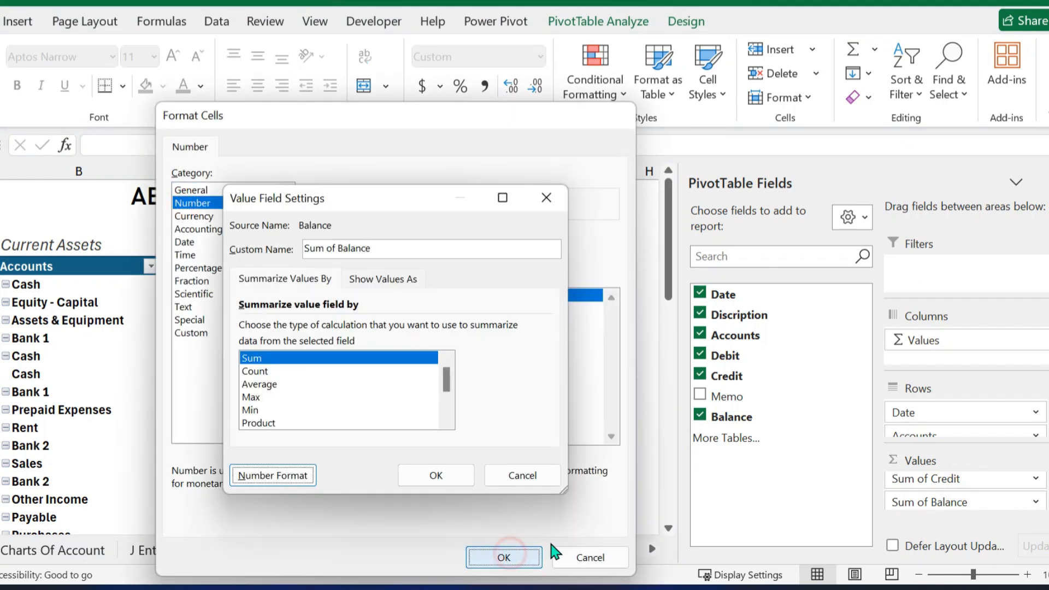
{"action": "left_click", "coordinate": [432, 471]}
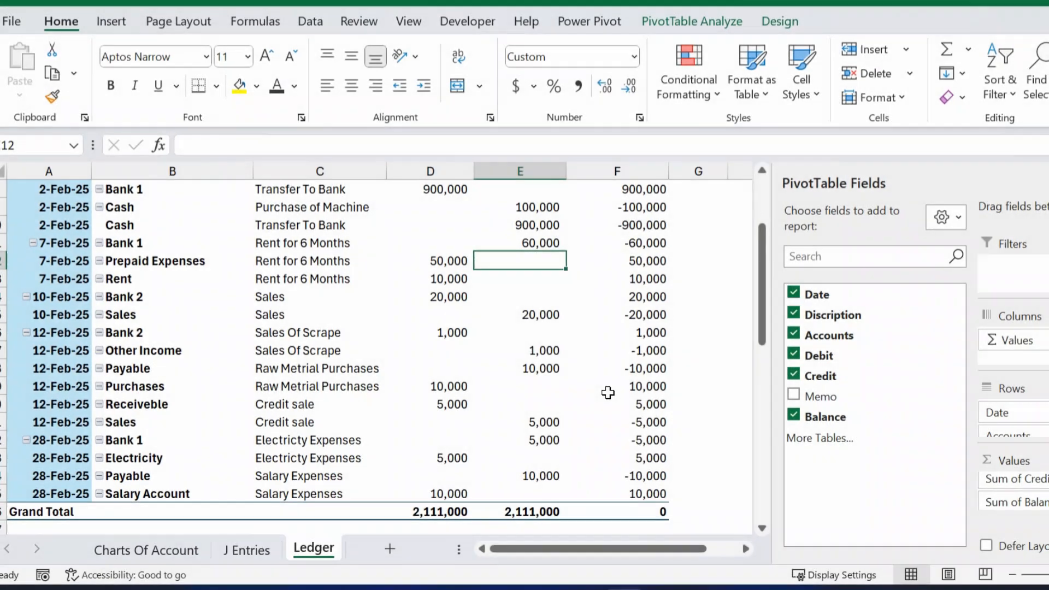
- Close the list of pivot table fields and return to a cell in the Sum of Balance column
{"action": "left_click", "coordinate": [628, 296]}
{"action": "scroll", "coordinate": [607, 385], "scroll_direction": "up", "scroll_amount": 1}
{"action": "scroll", "coordinate": [607, 386], "scroll_direction": "up", "scroll_amount": 2}
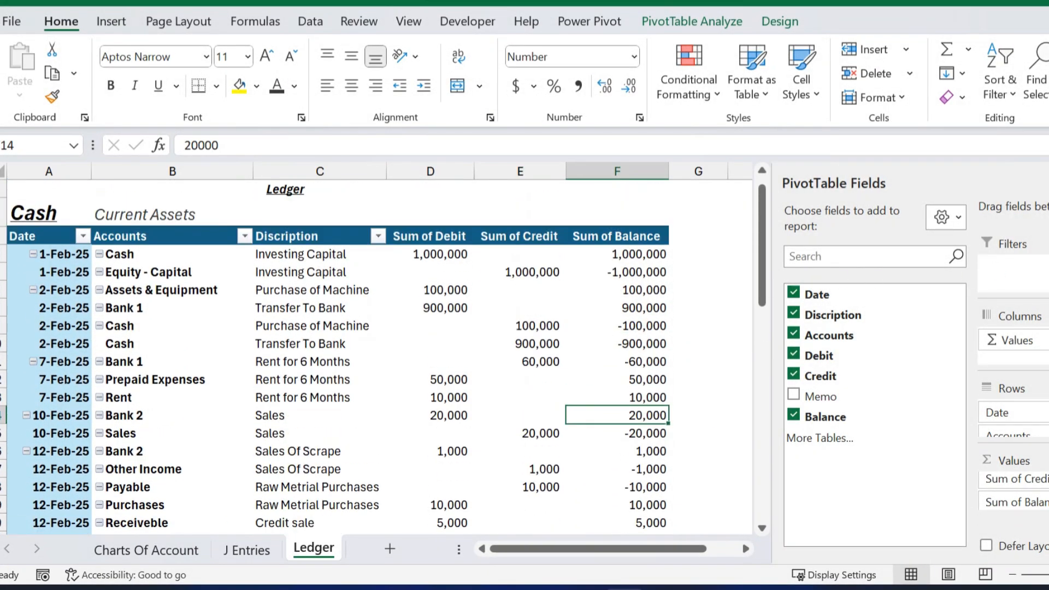
{"action": "left_click", "coordinate": [1048, 183]}
{"action": "left_click", "coordinate": [368, 387]}
{"action": "scroll", "coordinate": [550, 380], "scroll_direction": "up", "scroll_amount": 1}
{"action": "left_click", "coordinate": [650, 354]}
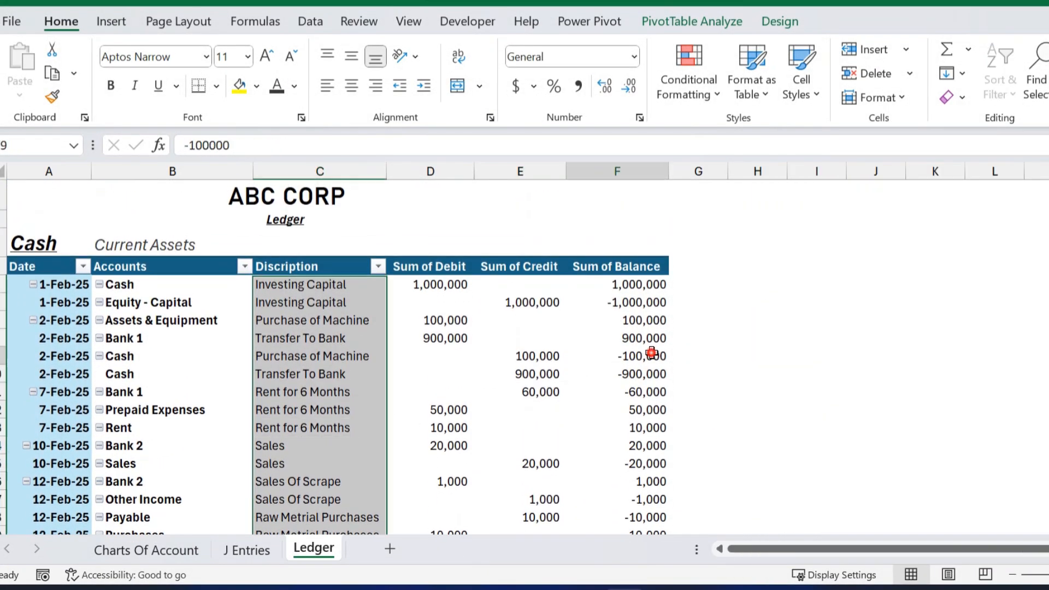
- Insert a slicer for the Accounts field and place it beside the pivot table's Sum of Balance column
{"action": "left_click", "coordinate": [691, 21]}
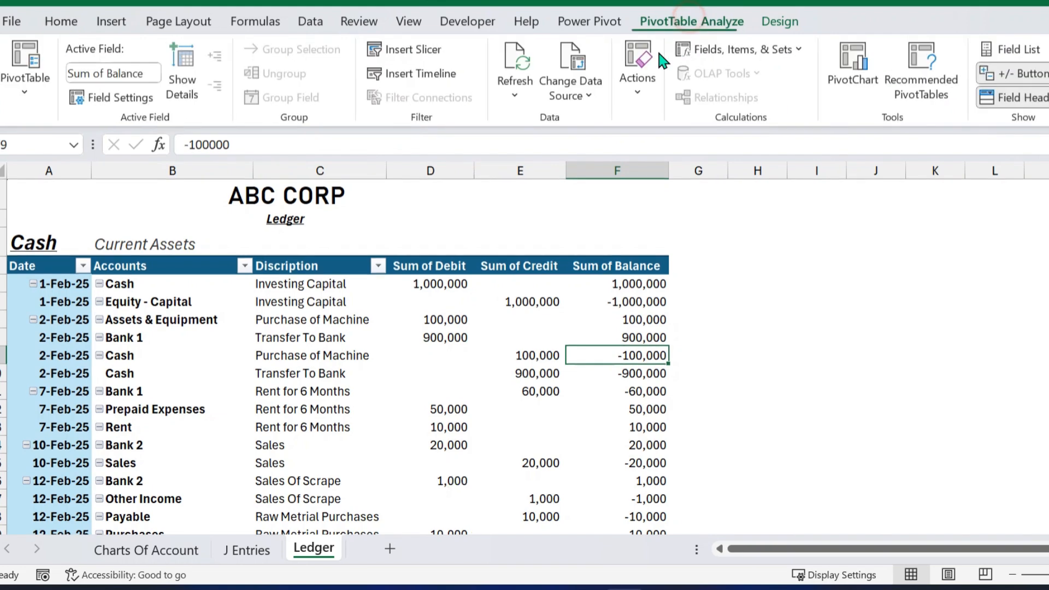
{"action": "left_click", "coordinate": [414, 50]}
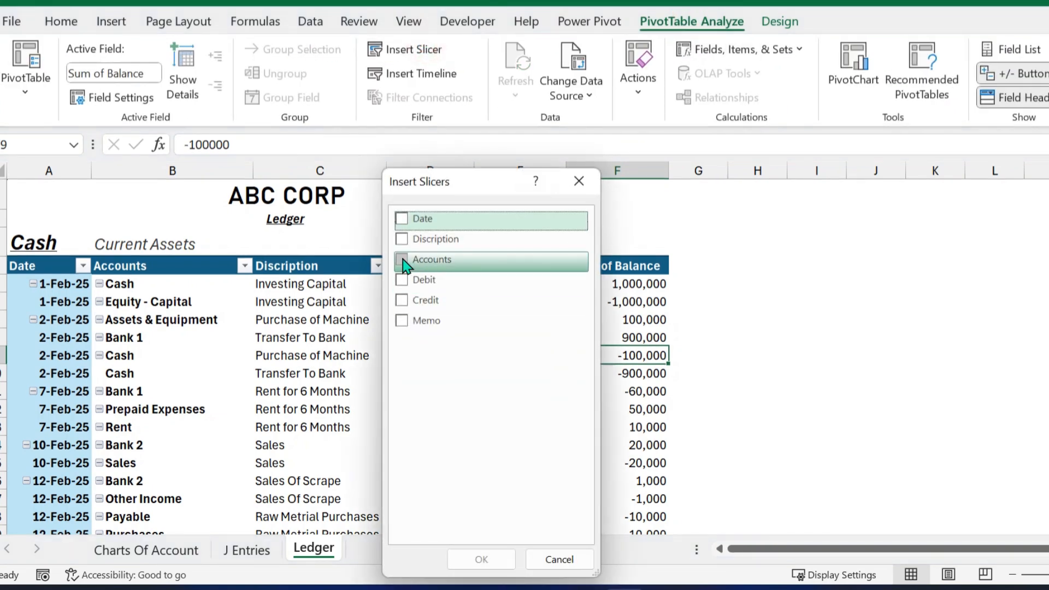
{"action": "left_click", "coordinate": [402, 260]}
{"action": "left_click", "coordinate": [482, 558]}
{"action": "left_click_drag", "start_coordinate": [596, 243], "coordinate": [778, 269]}
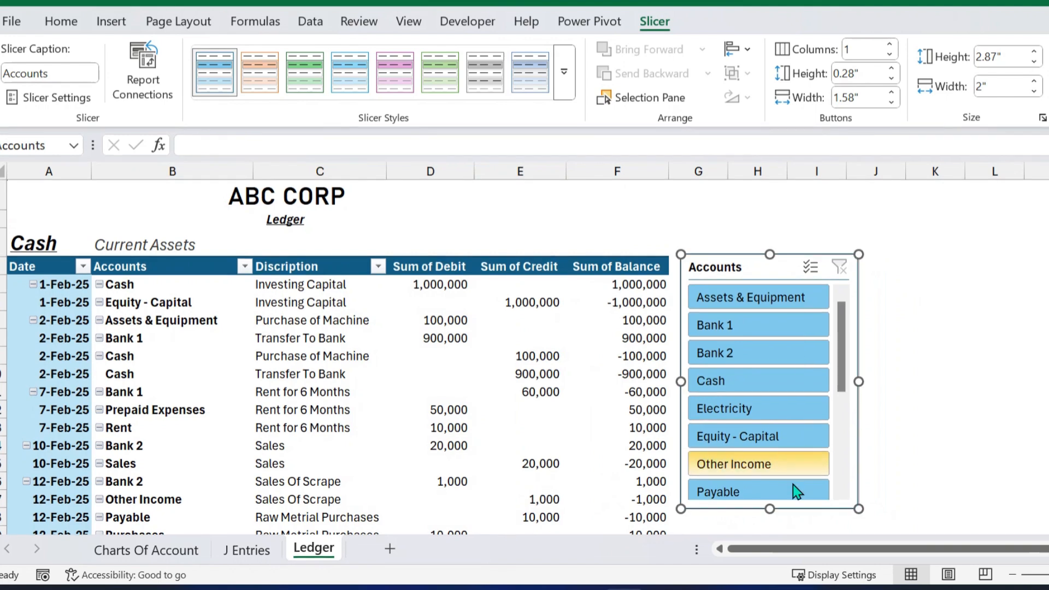
- Shorten the Accounts slicer to a height of 2.08 inches
{"action": "left_click_drag", "start_coordinate": [770, 506], "coordinate": [771, 439]}
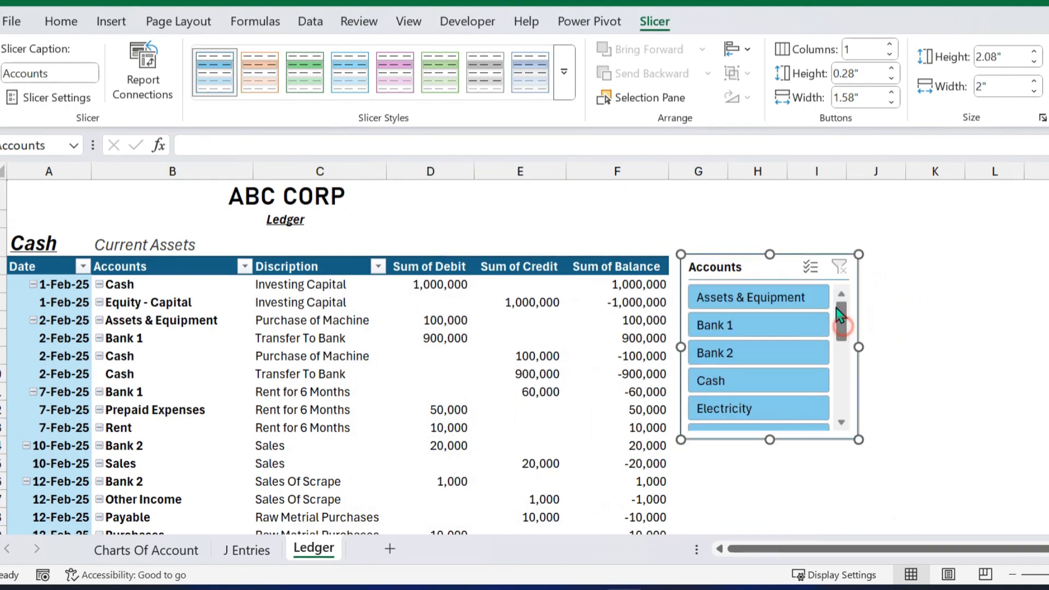
{"action": "mouse_move", "coordinate": [835, 307]}
{"action": "left_mouse_down"}
{"action": "mouse_move", "coordinate": [838, 403]}
{"action": "mouse_move", "coordinate": [838, 306]}
{"action": "left_mouse_up"}
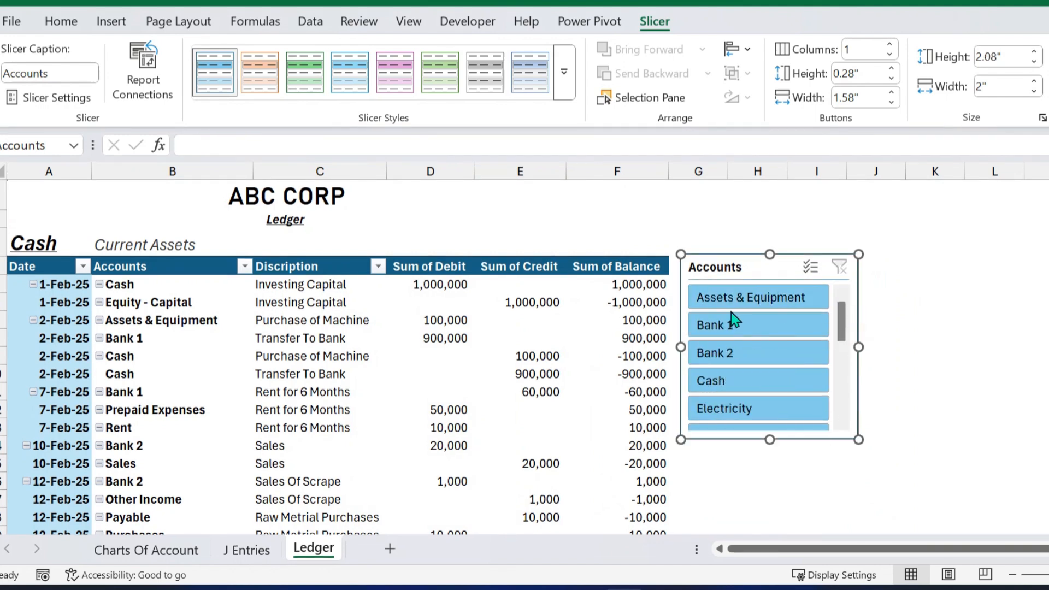
- Filter the ledger by Bank 2, Cash, Electricity, Equity - Capital and Other Income, one account at a time
{"action": "left_click", "coordinate": [759, 353]}
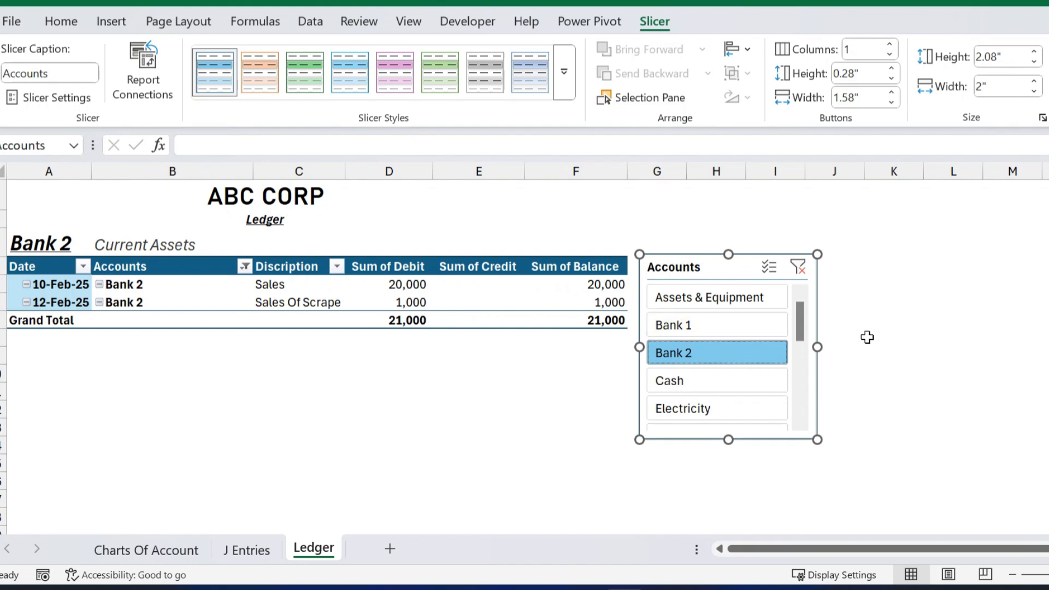
{"action": "left_click", "coordinate": [689, 385]}
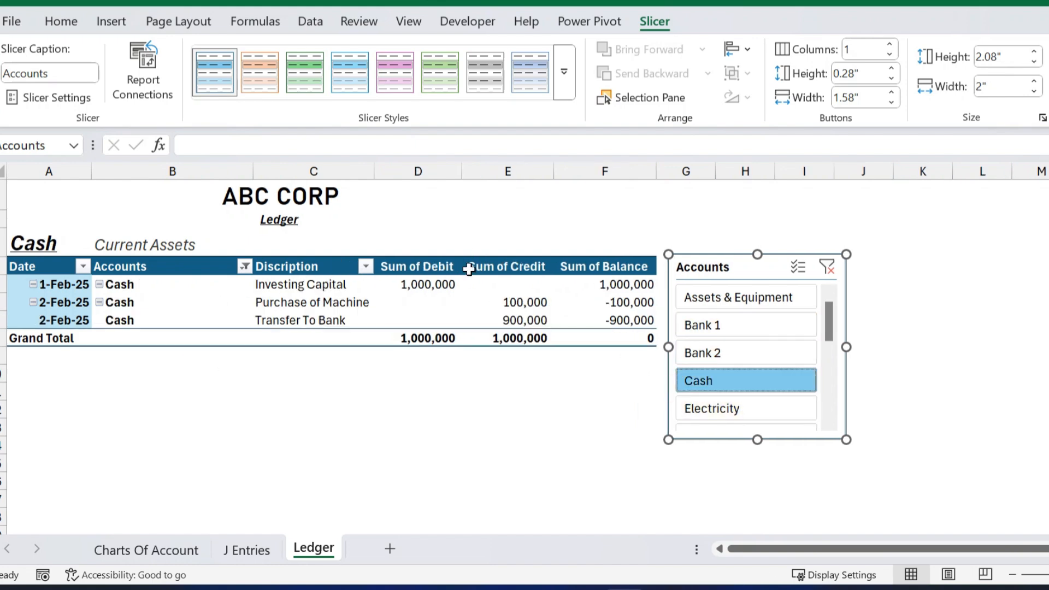
{"action": "left_click", "coordinate": [732, 412]}
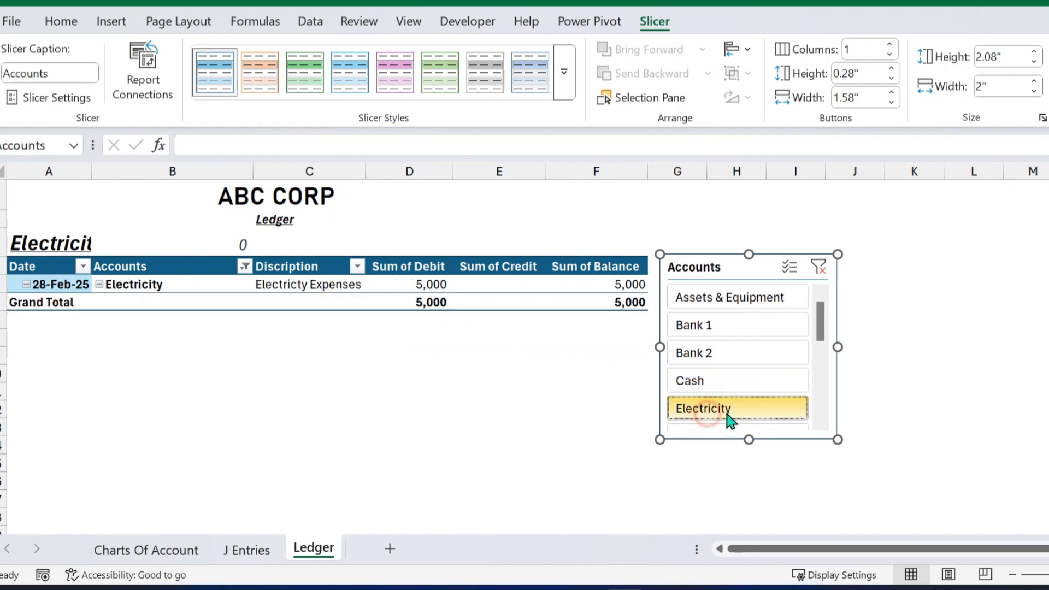
{"action": "scroll", "coordinate": [809, 333], "scroll_direction": "down", "scroll_amount": 2}
{"action": "left_click", "coordinate": [732, 389]}
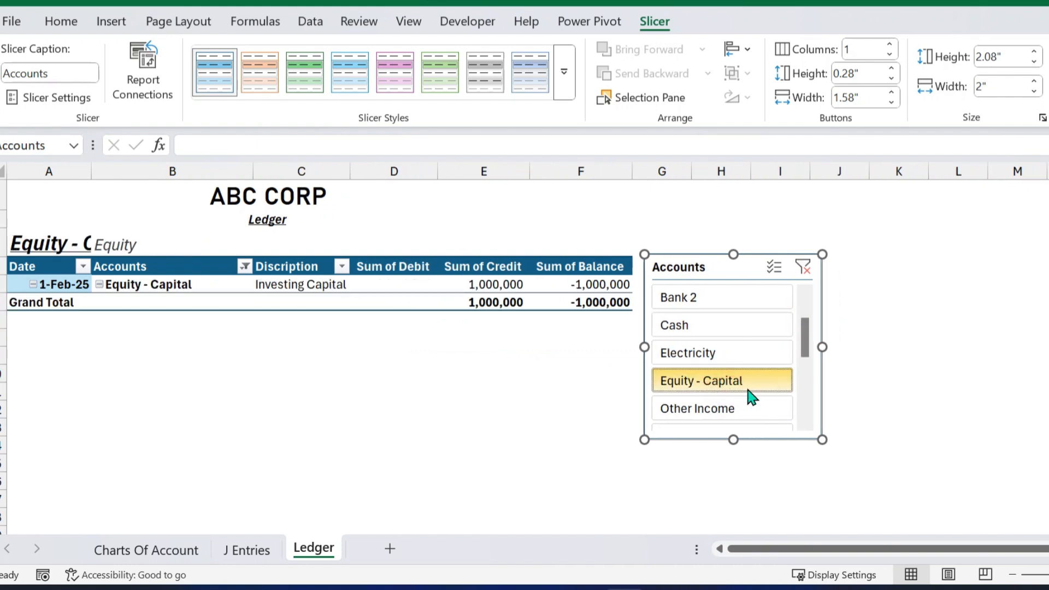
{"action": "left_click", "coordinate": [740, 409]}
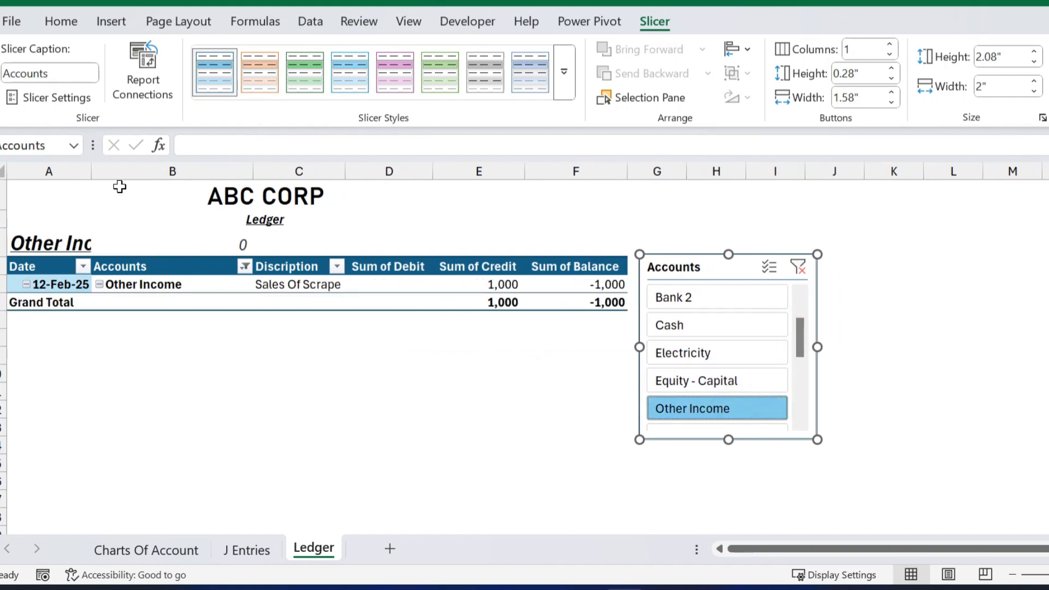
- Widen column A to fit the account name heading and filter the ledger by Equity - Capital
{"action": "double_click", "coordinate": [92, 171]}
{"action": "left_click_drag", "start_coordinate": [174, 176], "coordinate": [167, 177]}
{"action": "left_click", "coordinate": [839, 382]}
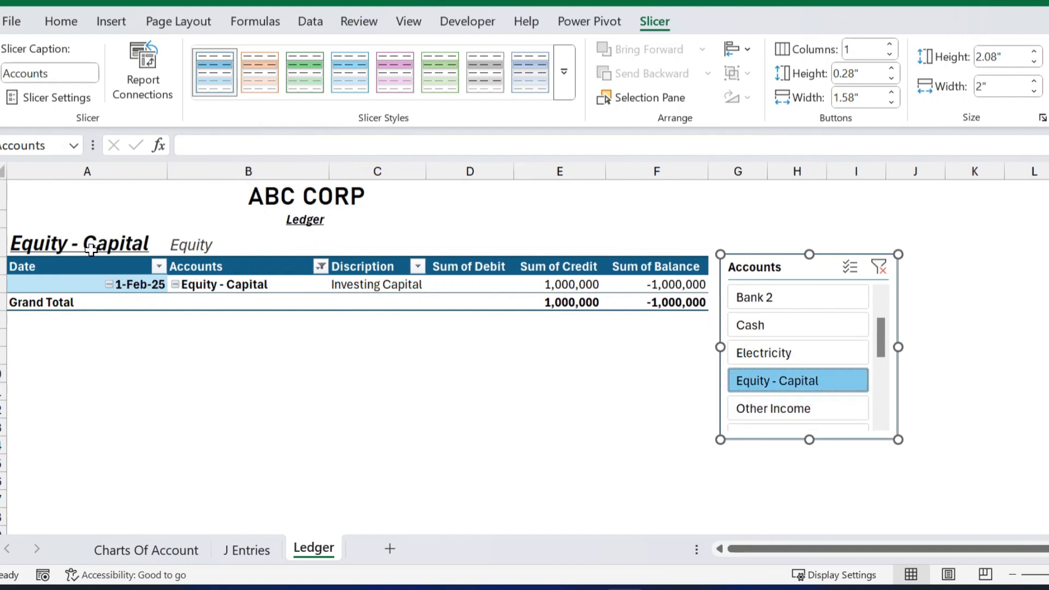
- Inspect the category lookup formula in B3 and check its result for Salary Account
{"action": "left_click", "coordinate": [205, 247]}
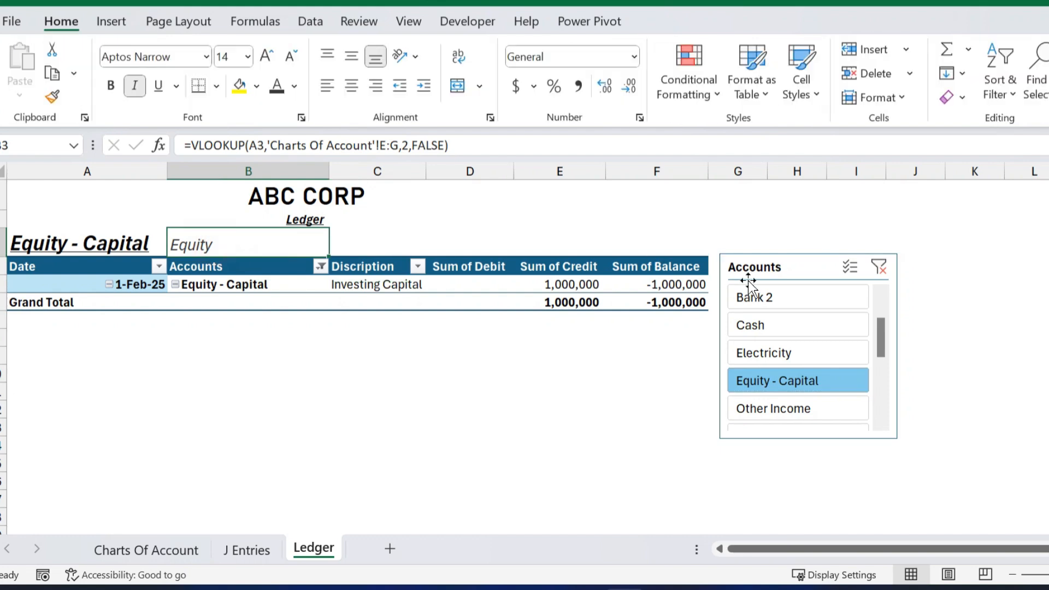
{"action": "scroll", "coordinate": [863, 349], "scroll_direction": "down", "scroll_amount": 5}
{"action": "left_click", "coordinate": [818, 389]}
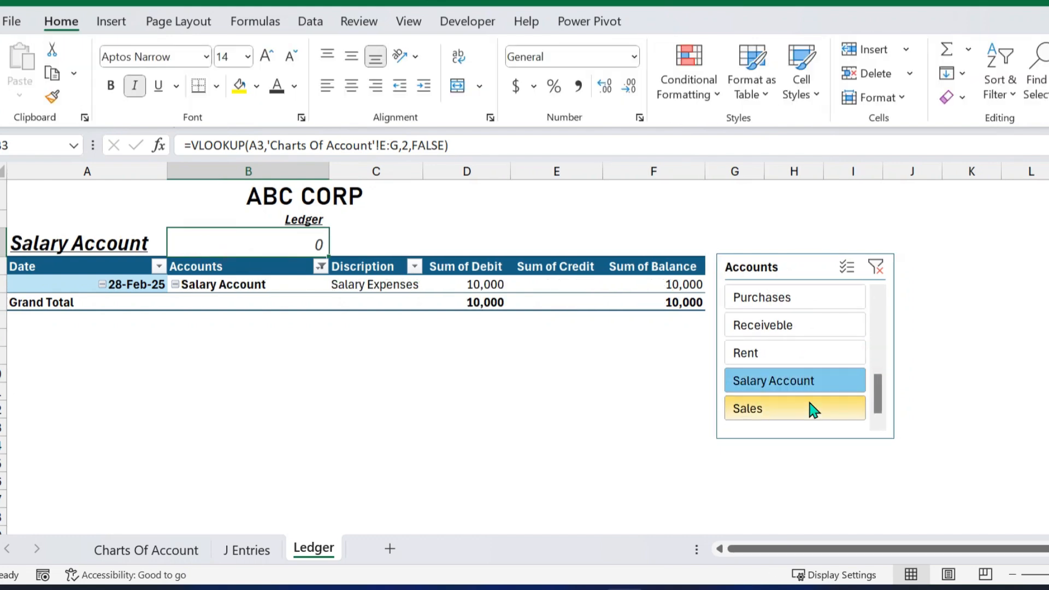
- On the Charts Of Account sheet, enter Revenue as the category for Sales and Other Income
{"action": "left_click", "coordinate": [169, 550]}
{"action": "left_click", "coordinate": [536, 279]}
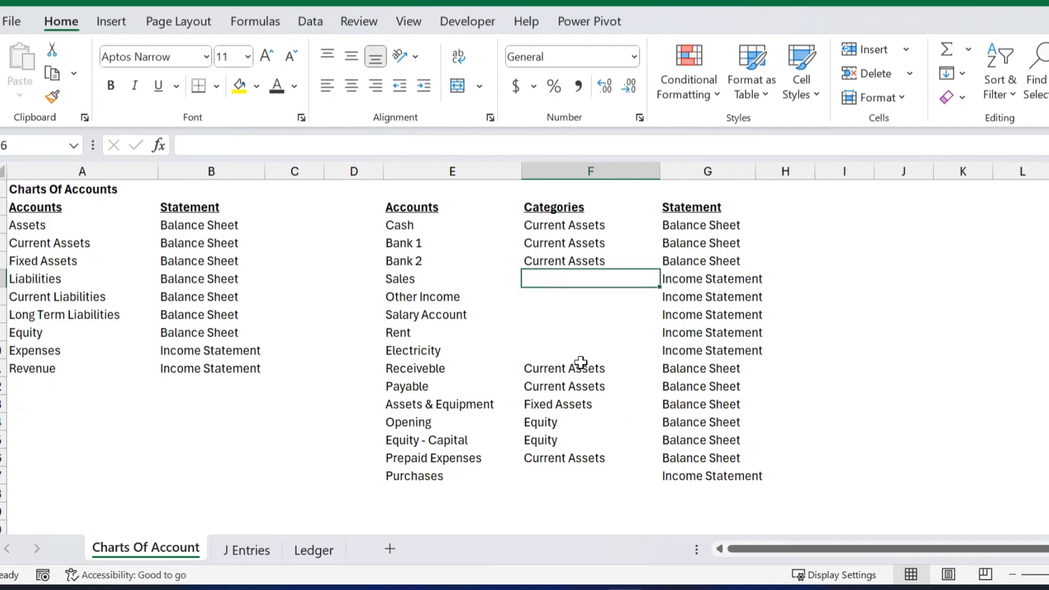
{"action": "type", "text": "Reven"}
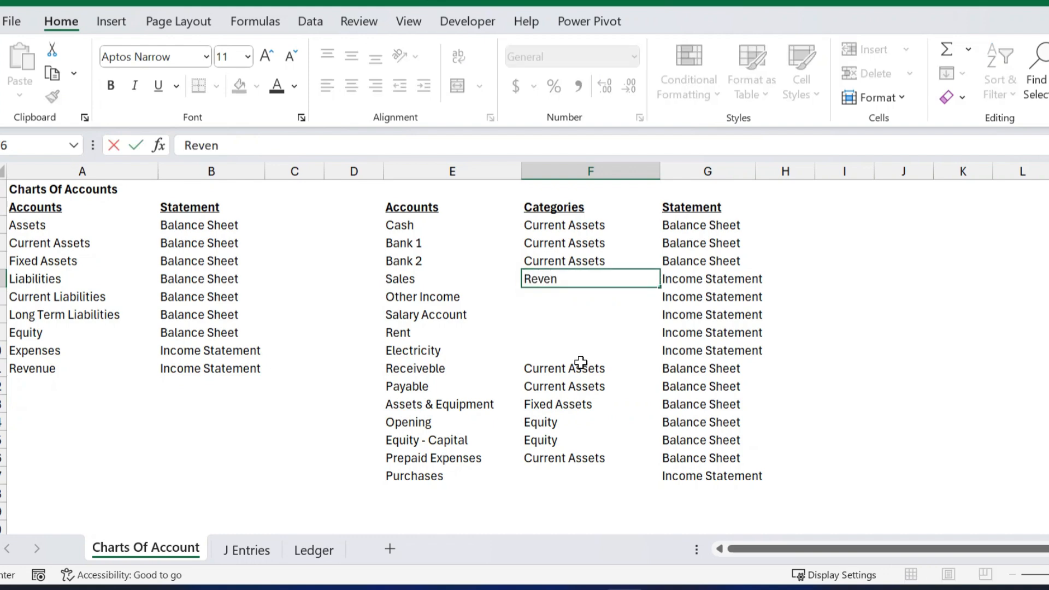
{"action": "type", "text": "ue"}
{"action": "key", "text": "Return"}
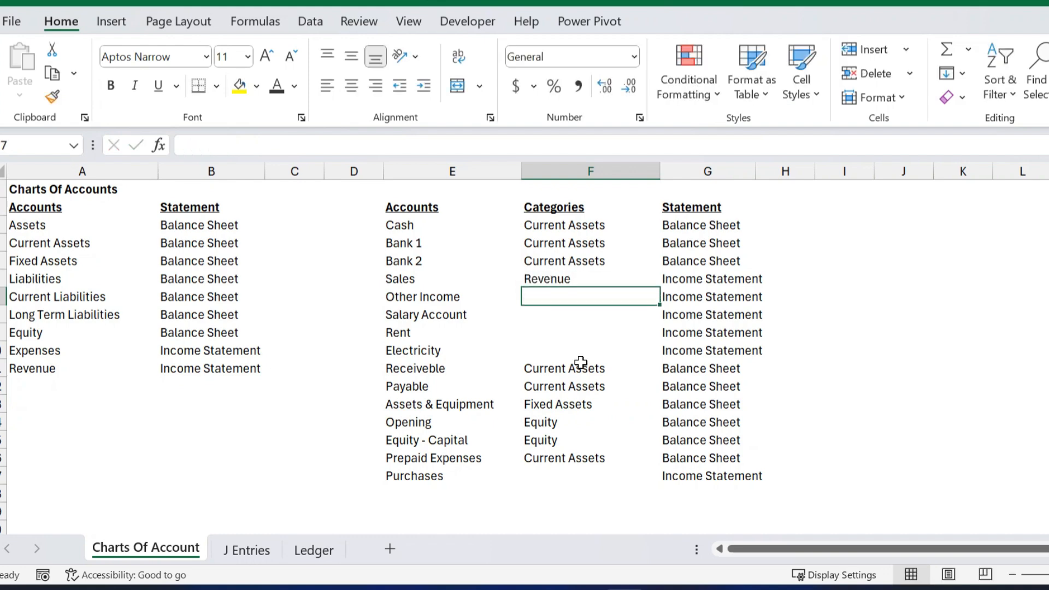
{"action": "type", "text": "Revenue"}
{"action": "key", "text": "Return"}
- Enter Expence as the category for Salary Account, Rent and Electricity
{"action": "type", "text": "Ex"}
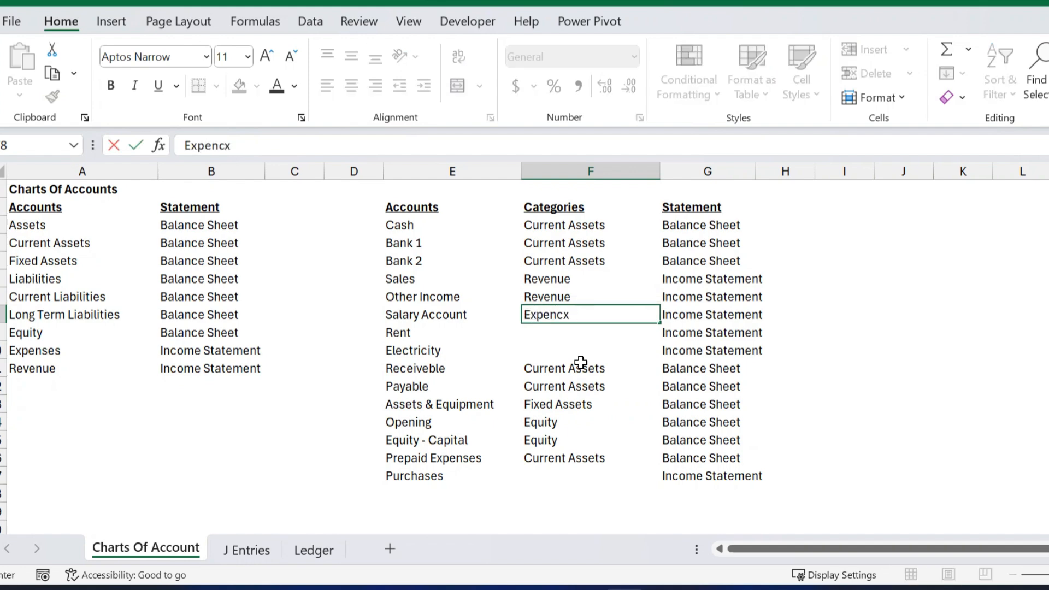
{"action": "type", "text": "pence"}
{"action": "key", "text": "Return"}
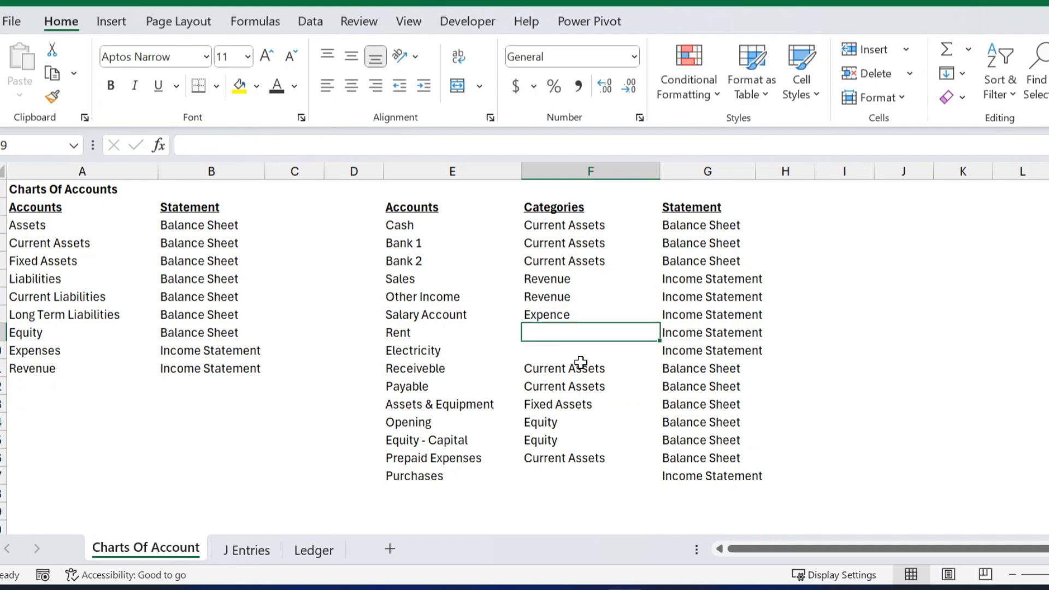
{"action": "key", "text": "ctrl+d"}
{"action": "key", "text": "Down"}
{"action": "key", "text": "ctrl+d"}
- Fill the Purchases row from the row above with category Current Assets and statement Balance Sheet
{"action": "key", "text": "Down"}
{"action": "key", "text": "Down"}
{"action": "key", "text": "Down"}
{"action": "key", "text": "Down"}
{"action": "key", "text": "Down"}
{"action": "key", "text": "Down"}
{"action": "key", "text": "Down"}
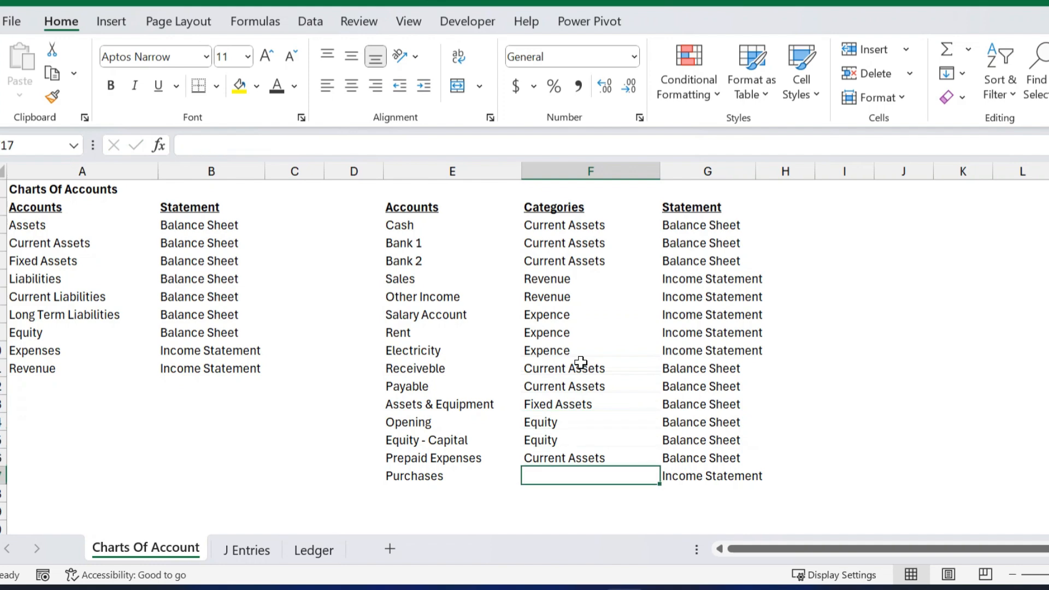
{"action": "key", "text": "ctrl+d"}
{"action": "key", "text": "Down"}
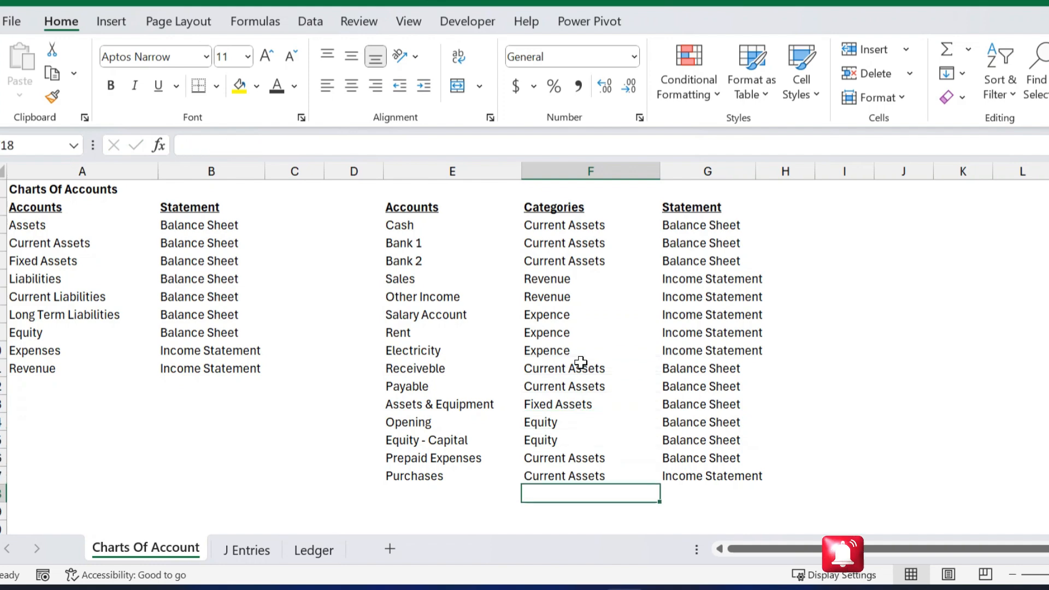
{"action": "left_click", "coordinate": [710, 481]}
{"action": "key", "text": "ctrl+d"}
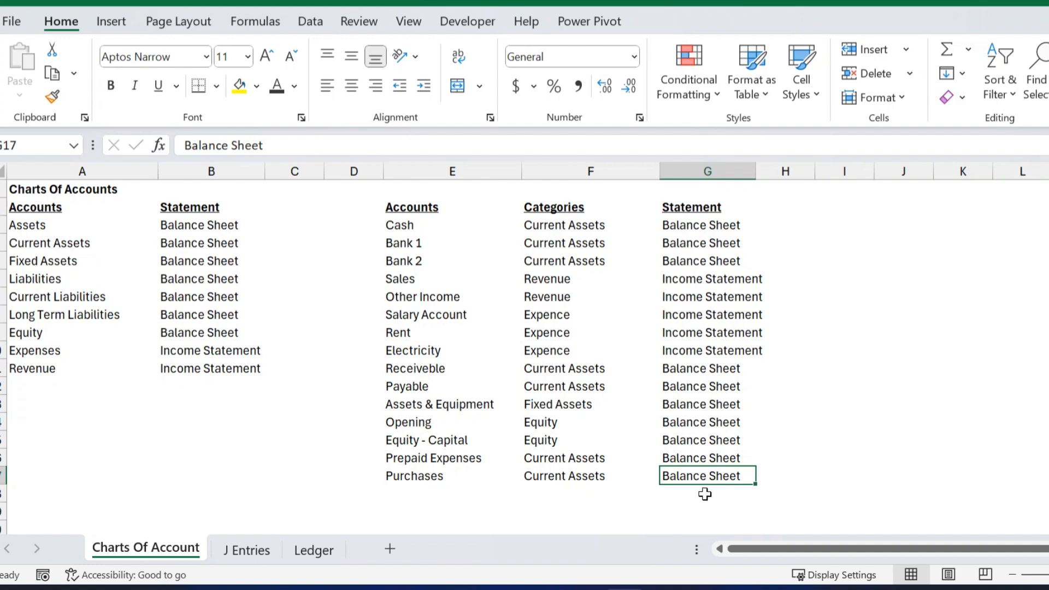
- Rename the Purchases account in the chart of accounts to "Purchases / Inventory"
{"action": "left_click", "coordinate": [454, 479]}
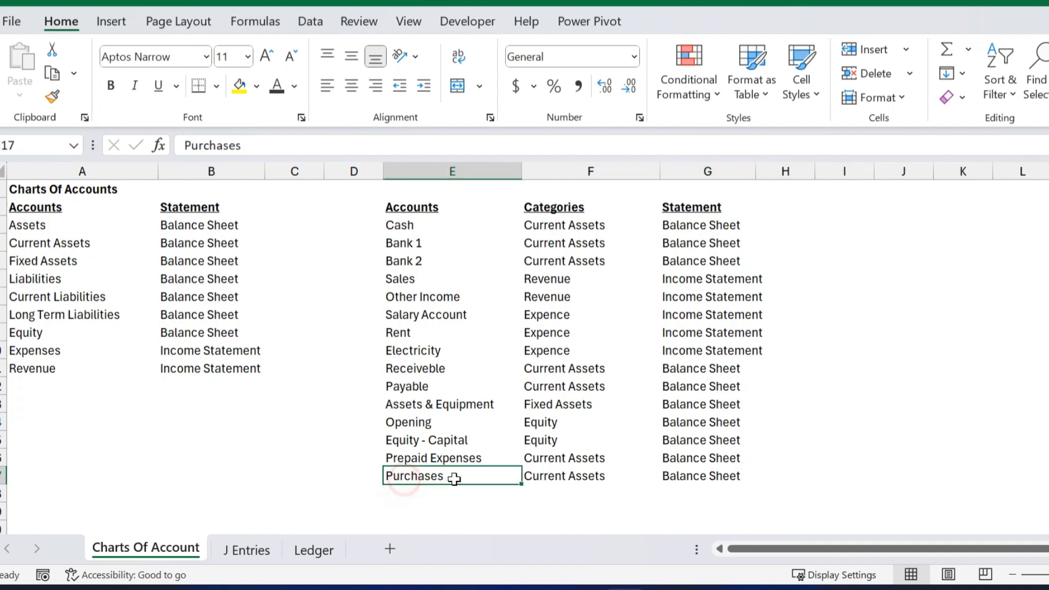
{"action": "double_click", "coordinate": [456, 477]}
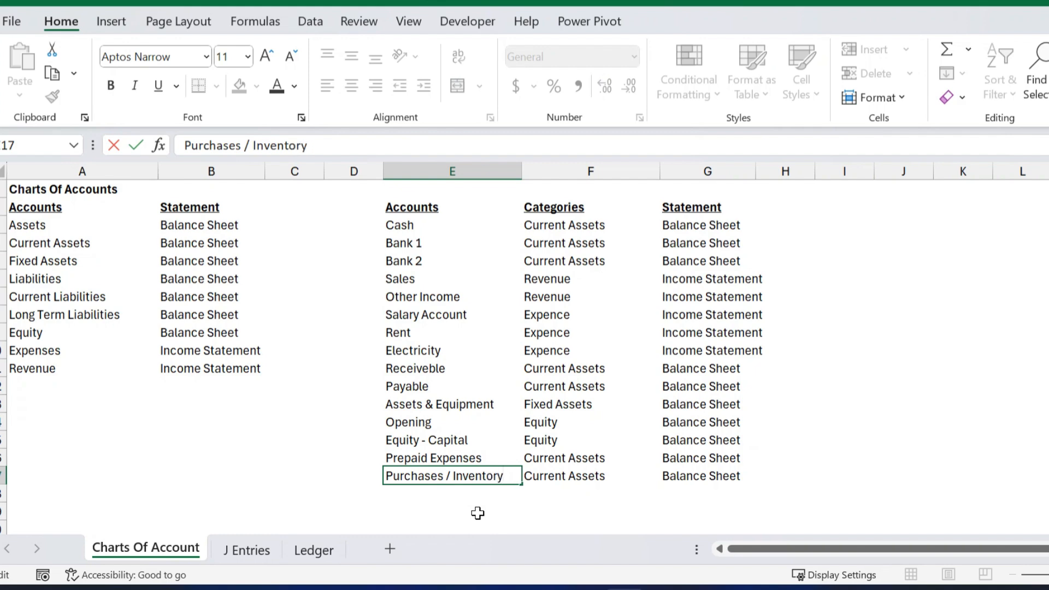
{"action": "left_click", "coordinate": [624, 328]}
- Return to the Ledger sheet and clear the Accounts slicer's filter
{"action": "left_click", "coordinate": [311, 550]}
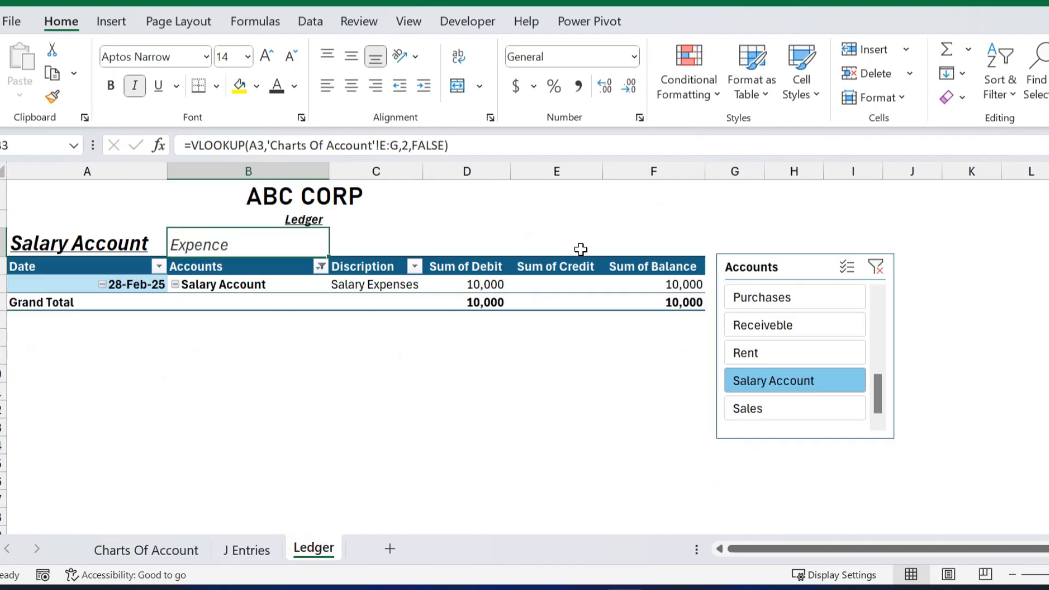
{"action": "left_click", "coordinate": [875, 268]}
- Insert a timeline for the Date field of the ledger pivot table
{"action": "left_click", "coordinate": [516, 338]}
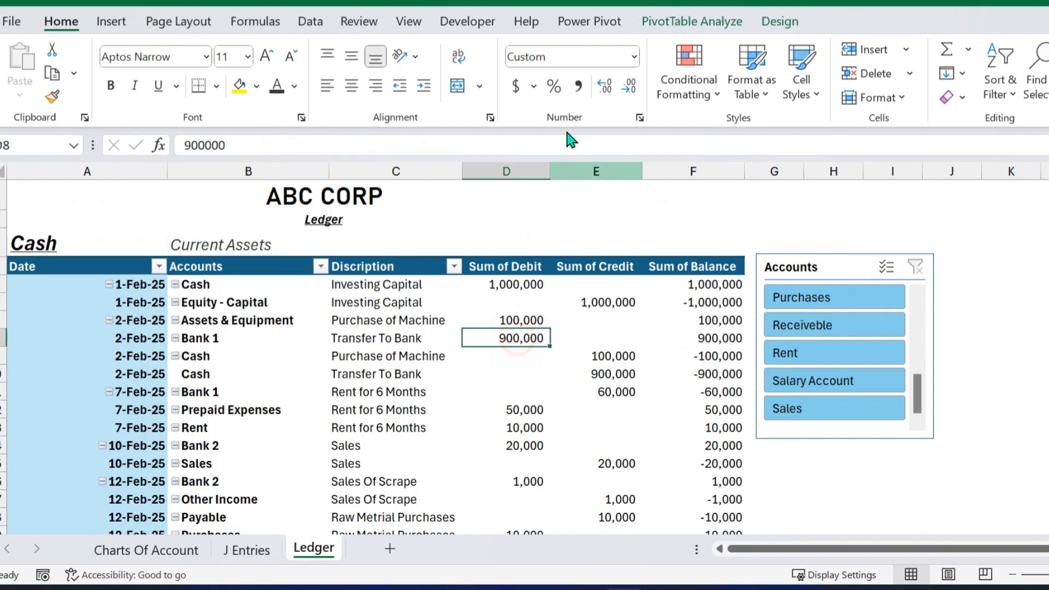
{"action": "left_click", "coordinate": [741, 24]}
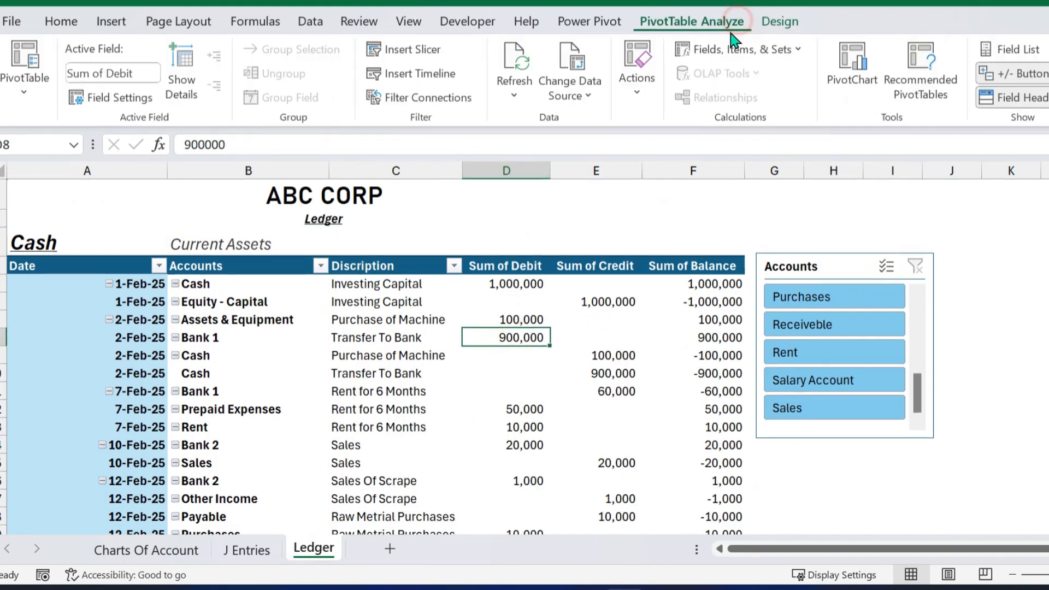
{"action": "left_click", "coordinate": [458, 74]}
{"action": "left_click", "coordinate": [422, 289]}
{"action": "left_click", "coordinate": [485, 495]}
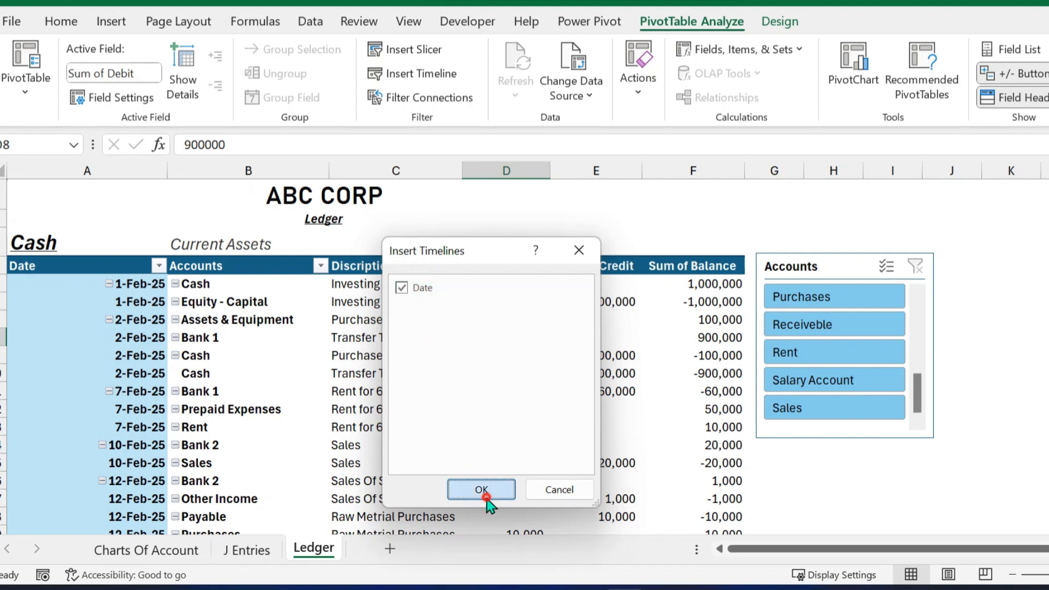
- Place the Date timeline directly below the Accounts slicer and narrow it to 1.99 inches wide
{"action": "left_click_drag", "start_coordinate": [616, 314], "coordinate": [950, 458]}
{"action": "left_click_drag", "start_coordinate": [1048, 510], "coordinate": [932, 515]}
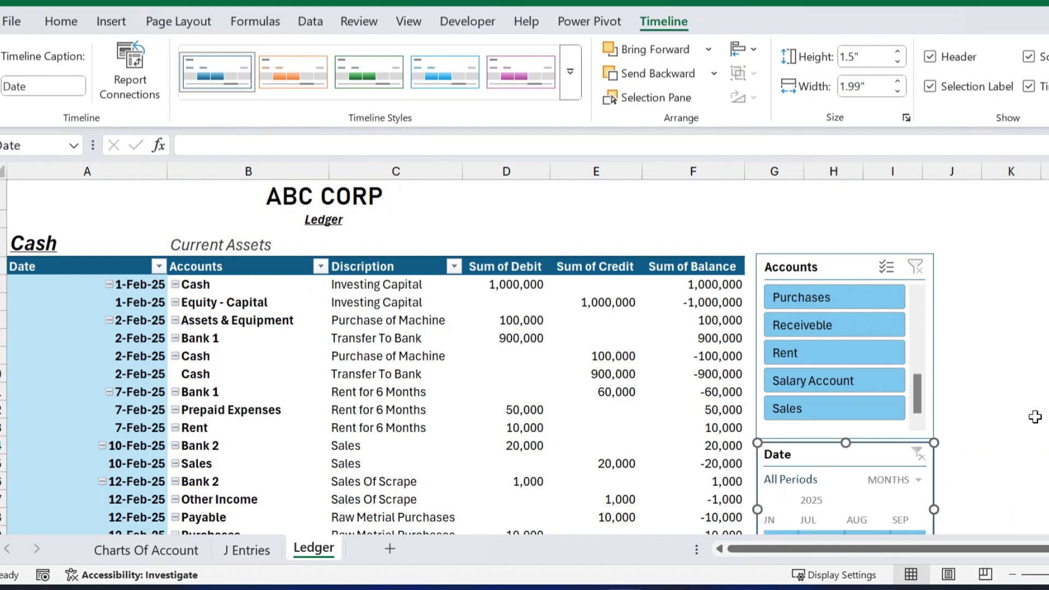
{"action": "scroll", "coordinate": [943, 424], "scroll_direction": "down", "scroll_amount": 2}
{"action": "mouse_move", "coordinate": [866, 427]}
{"action": "left_mouse_down"}
{"action": "mouse_move", "coordinate": [894, 437]}
{"action": "mouse_move", "coordinate": [824, 436]}
{"action": "mouse_move", "coordinate": [886, 433]}
{"action": "left_mouse_up"}
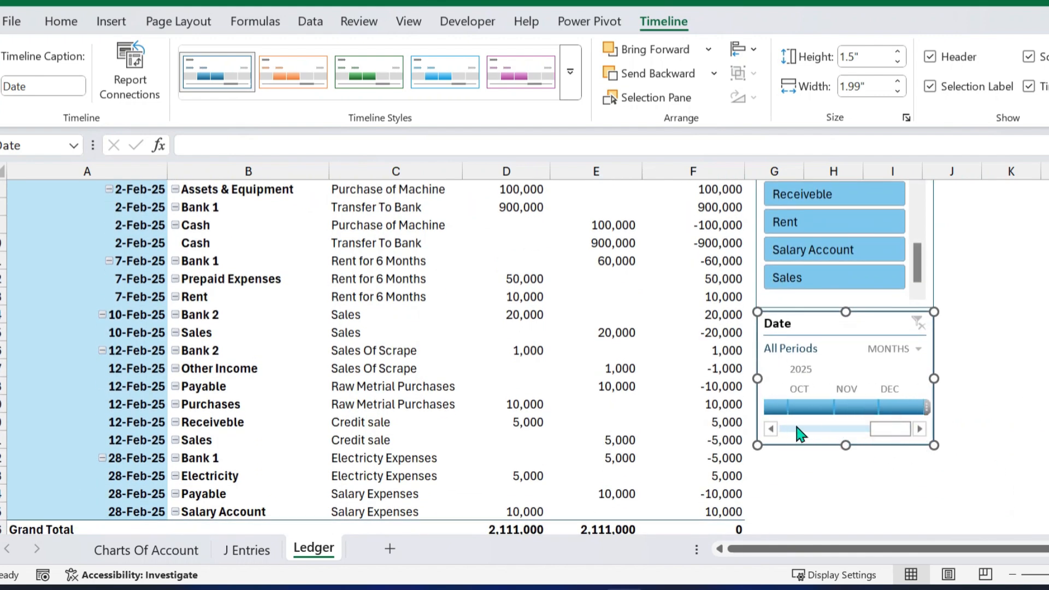
{"action": "scroll", "coordinate": [142, 429], "scroll_direction": "down", "scroll_amount": 2}
{"action": "scroll", "coordinate": [108, 309], "scroll_direction": "up", "scroll_amount": 4}
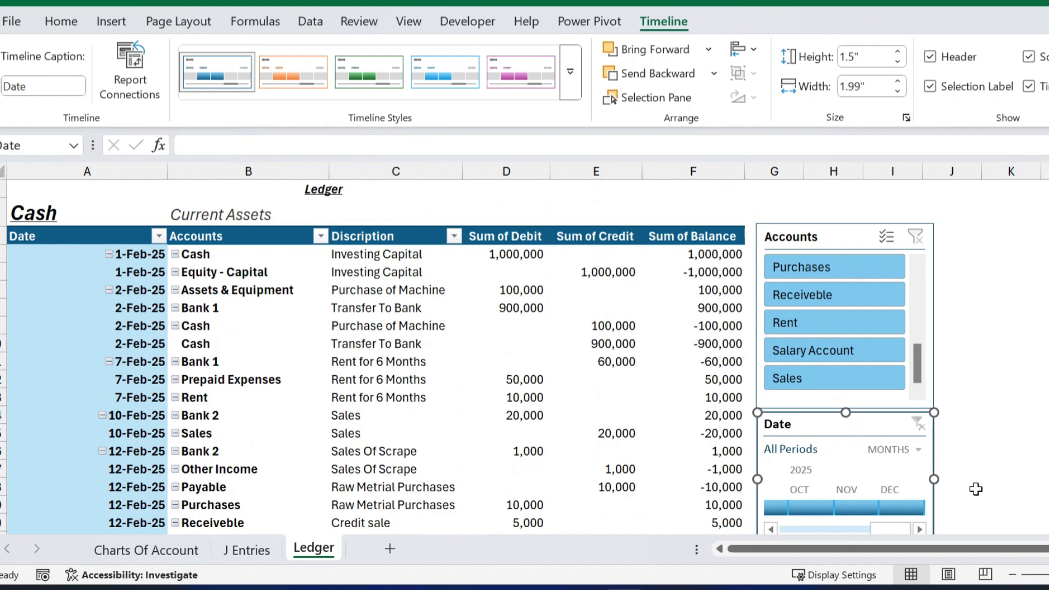
- Try filtering the ledger with the Date timeline by May 2025 and by Jul 2025
{"action": "left_click_drag", "start_coordinate": [888, 533], "coordinate": [832, 533]}
{"action": "left_click", "coordinate": [917, 449]}
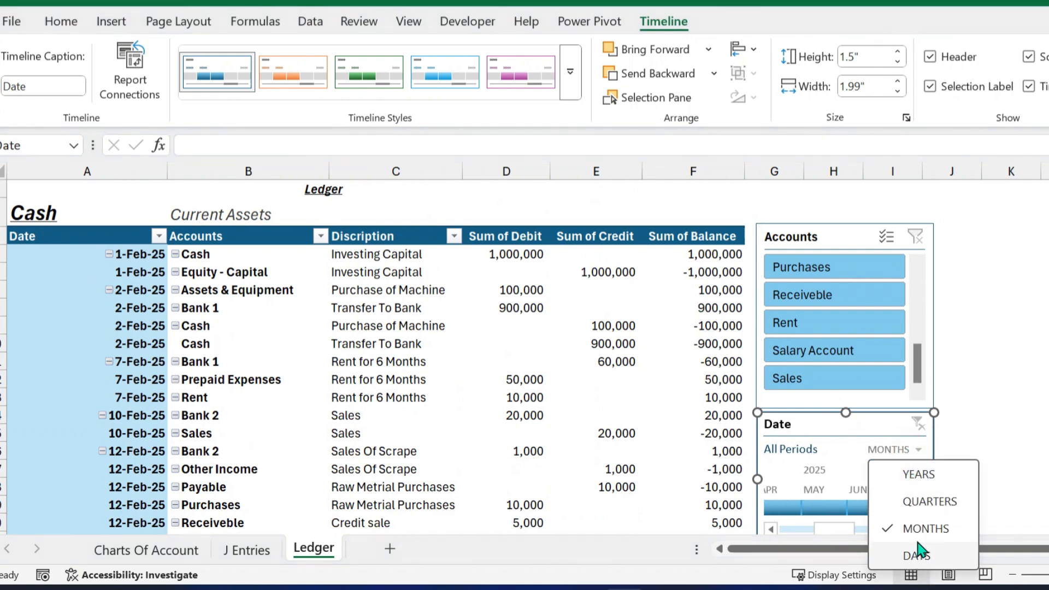
{"action": "left_click", "coordinate": [831, 510]}
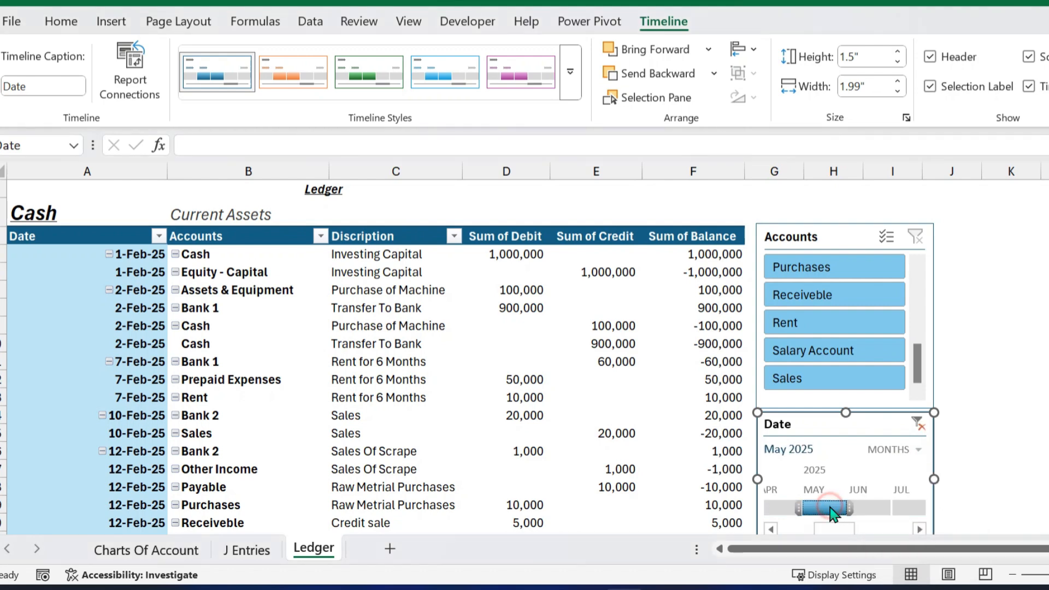
{"action": "left_click", "coordinate": [828, 508]}
{"action": "left_click", "coordinate": [852, 508]}
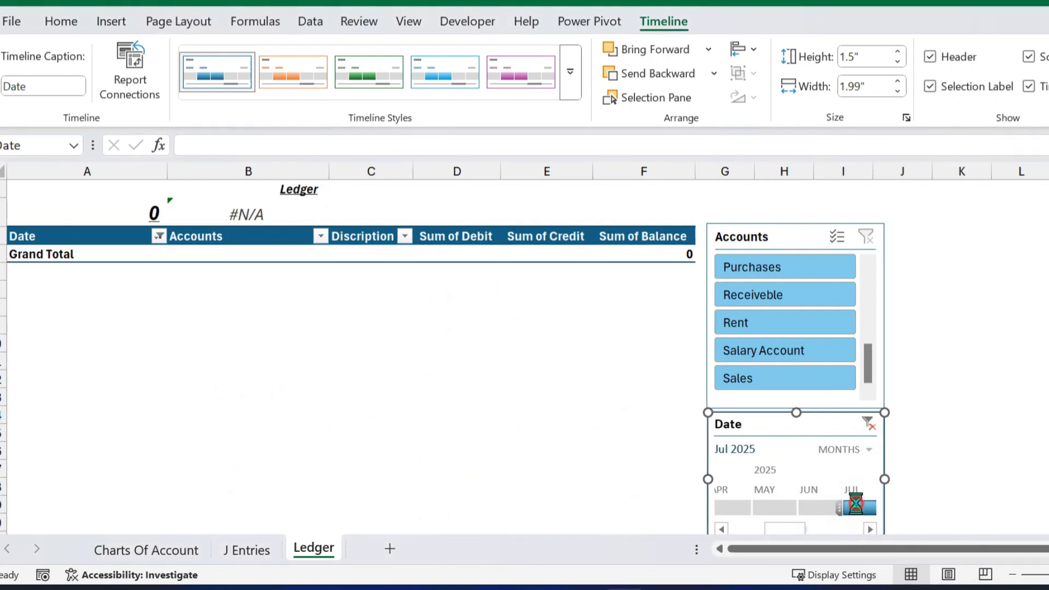
- Filter the ledger to Feb 2025 with the Date timeline and clear the date filter again
{"action": "left_click_drag", "start_coordinate": [786, 529], "coordinate": [744, 538]}
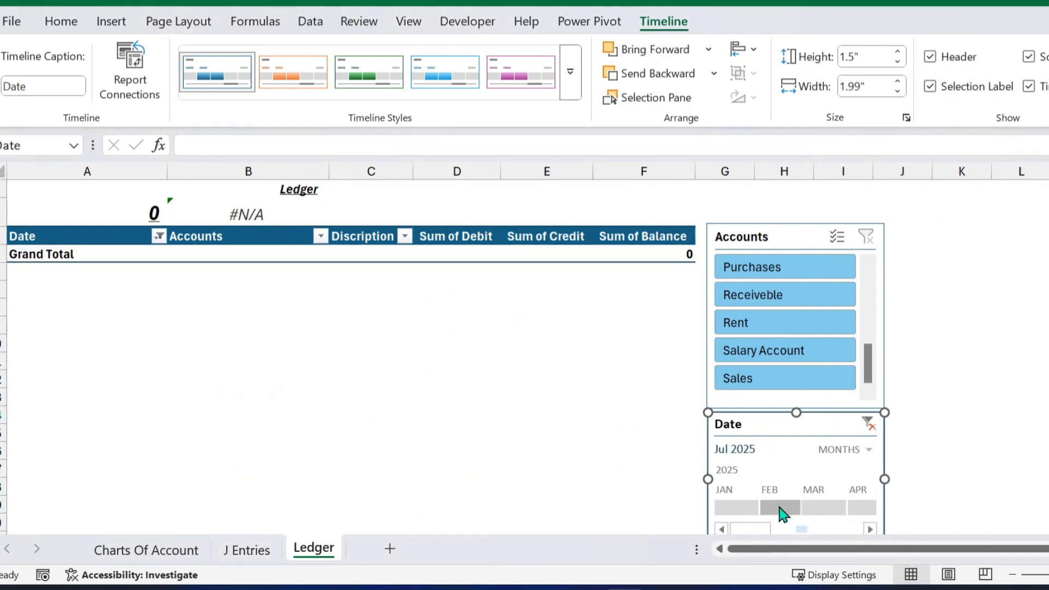
{"action": "left_click", "coordinate": [780, 507]}
{"action": "scroll", "coordinate": [485, 391], "scroll_direction": "down", "scroll_amount": 3}
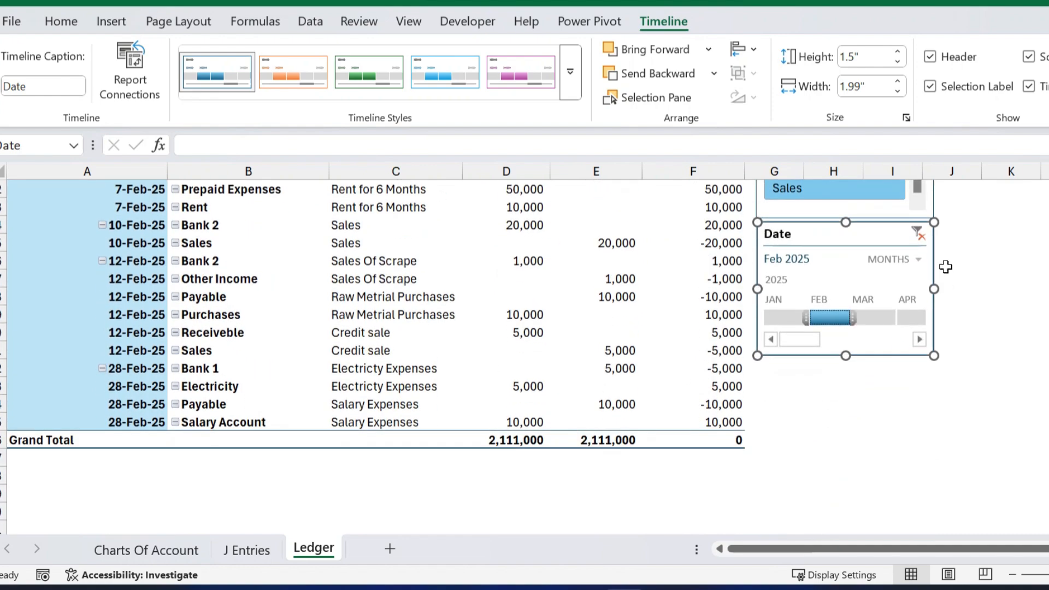
{"action": "left_click", "coordinate": [917, 235]}
- Zoom the Ledger sheet out by two steps and deselect the Date timeline
{"action": "left_click", "coordinate": [1012, 574]}
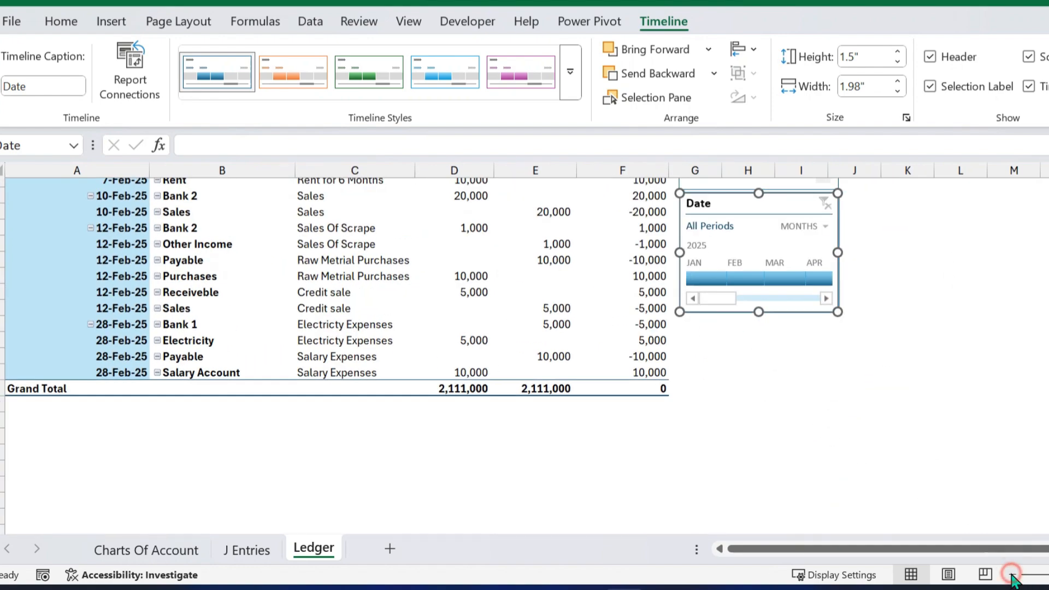
{"action": "left_click", "coordinate": [1012, 574]}
{"action": "scroll", "coordinate": [545, 336], "scroll_direction": "up", "scroll_amount": 5}
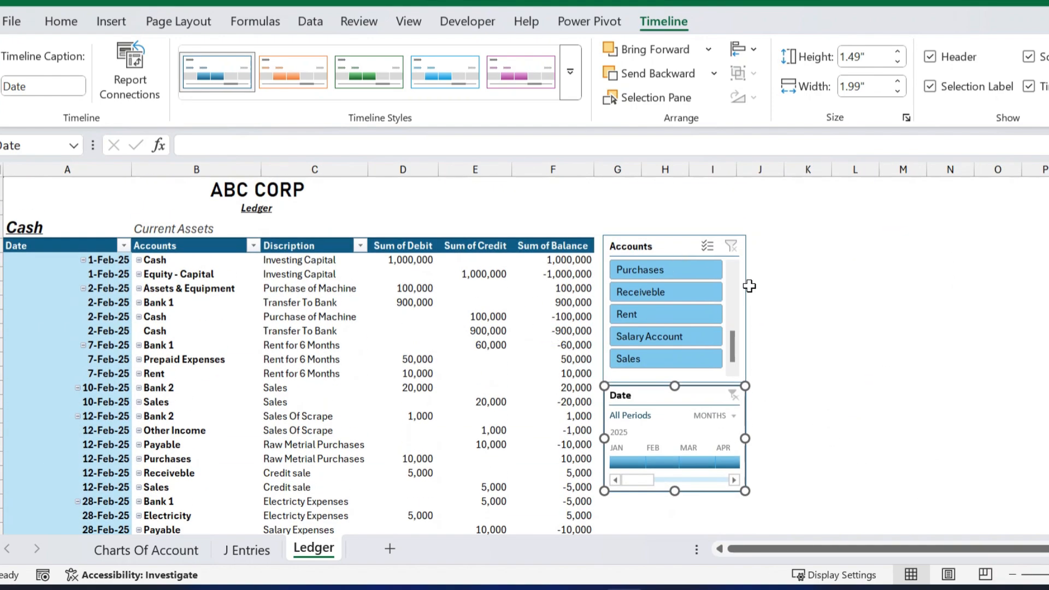
{"action": "left_click", "coordinate": [808, 316]}
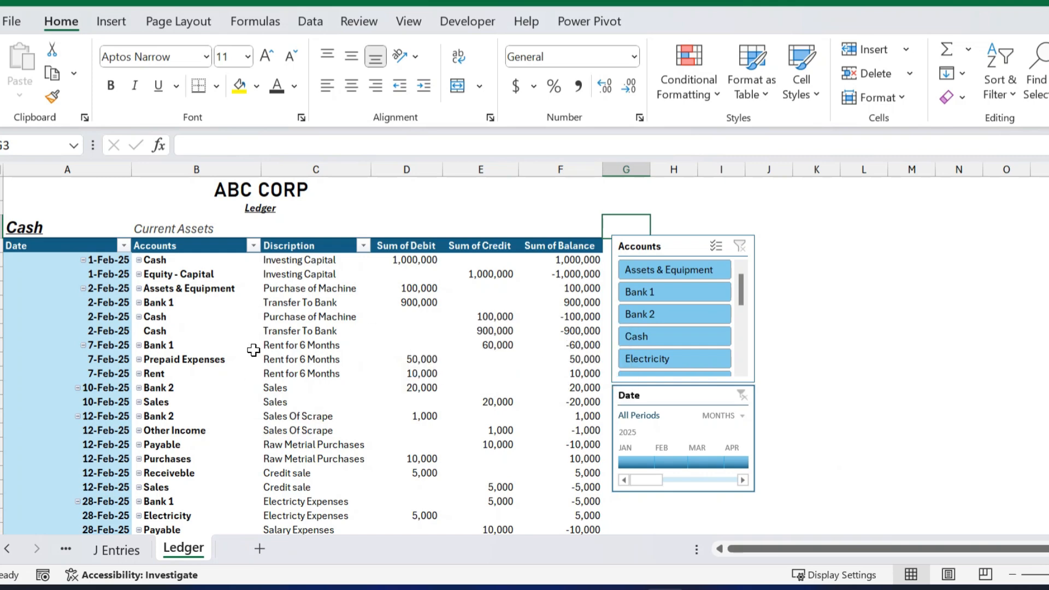
- Create a copy of the Ledger sheet at the end of the ACCOUNT SHEET.xlsx workbook
{"action": "right_click", "coordinate": [183, 548]}
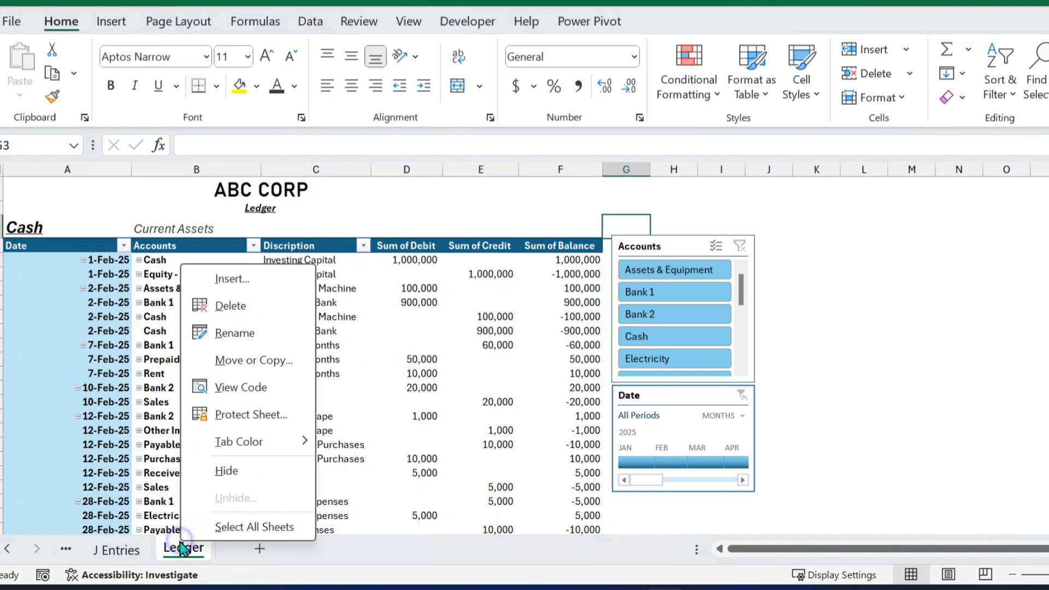
{"action": "left_click", "coordinate": [221, 358]}
{"action": "left_click", "coordinate": [120, 390]}
{"action": "left_click", "coordinate": [98, 463]}
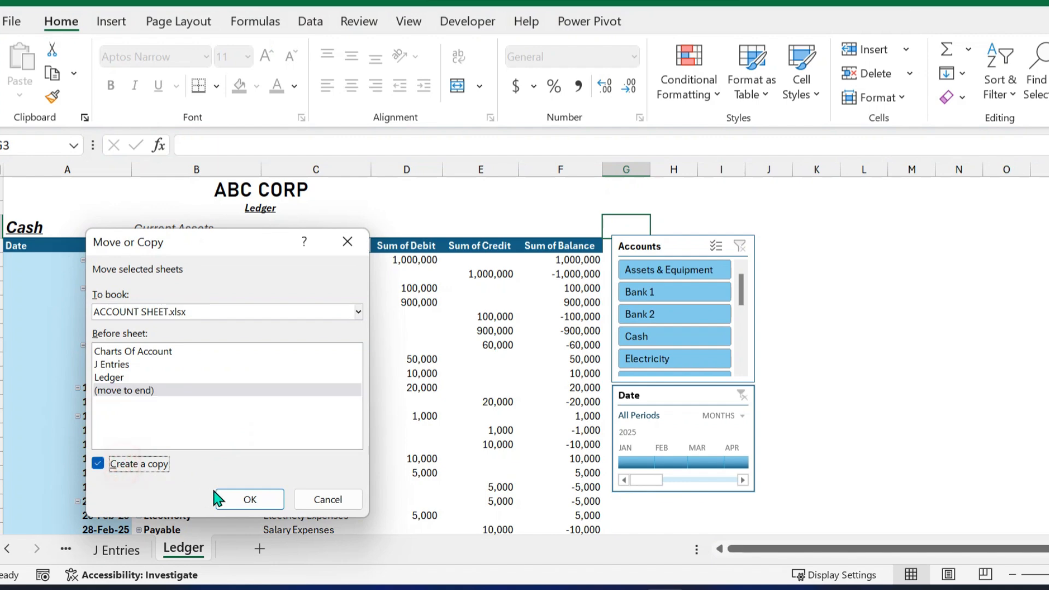
{"action": "left_click", "coordinate": [228, 498]}
- Rename the copied Ledger sheet as Trial Balance
{"action": "double_click", "coordinate": [263, 548]}
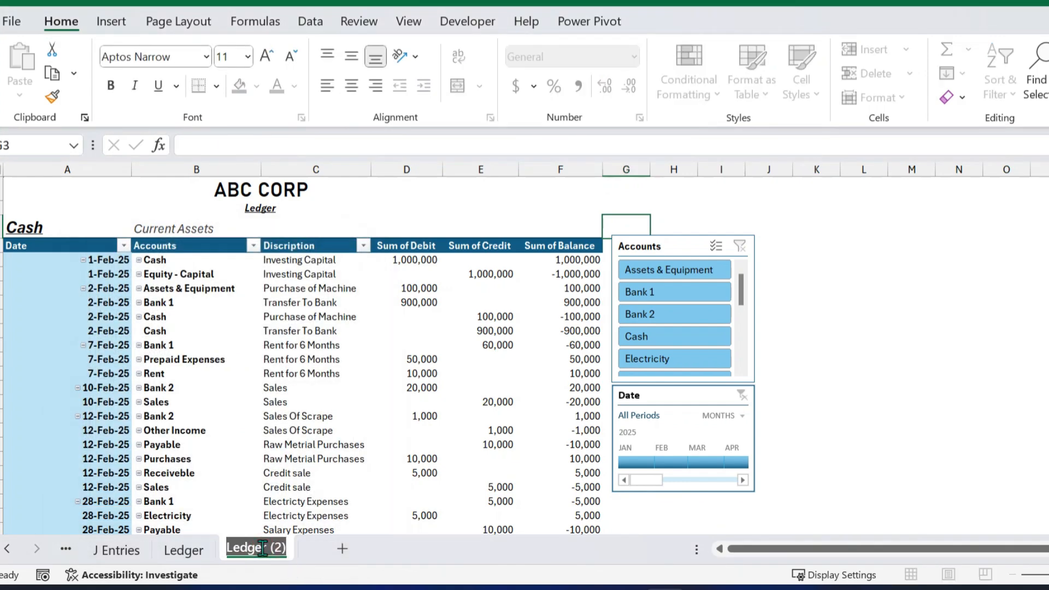
{"action": "type", "text": "Trial"}
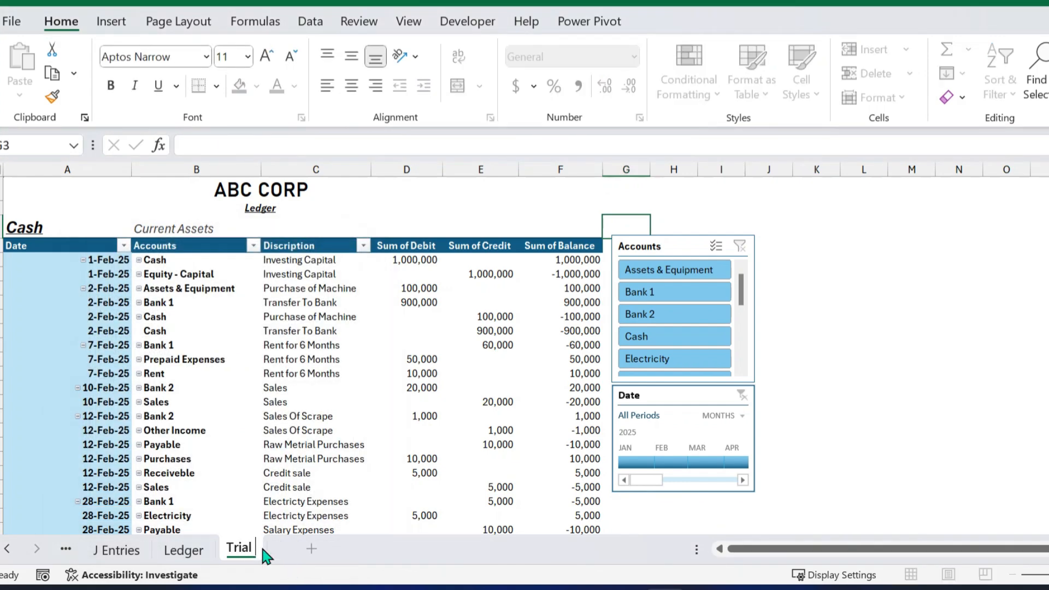
{"action": "type", "text": " Balnce"}
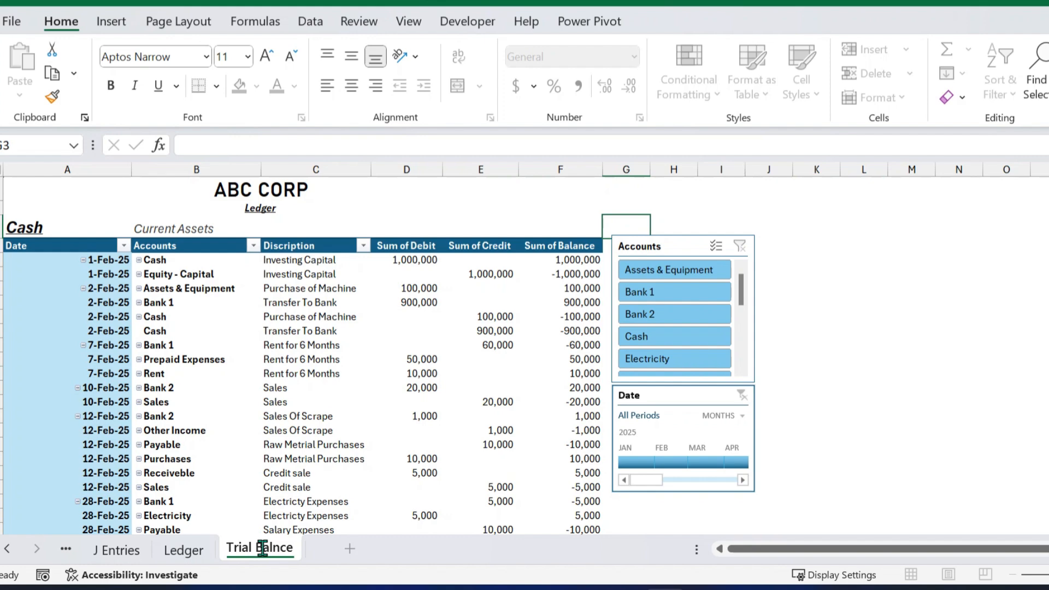
{"action": "key", "text": "BackSpace"}
{"action": "key", "text": "BackSpace"}
{"action": "key", "text": "BackSpace"}
{"action": "key", "text": "BackSpace"}
{"action": "type", "text": "lance"}
{"action": "left_click", "coordinate": [899, 311]}
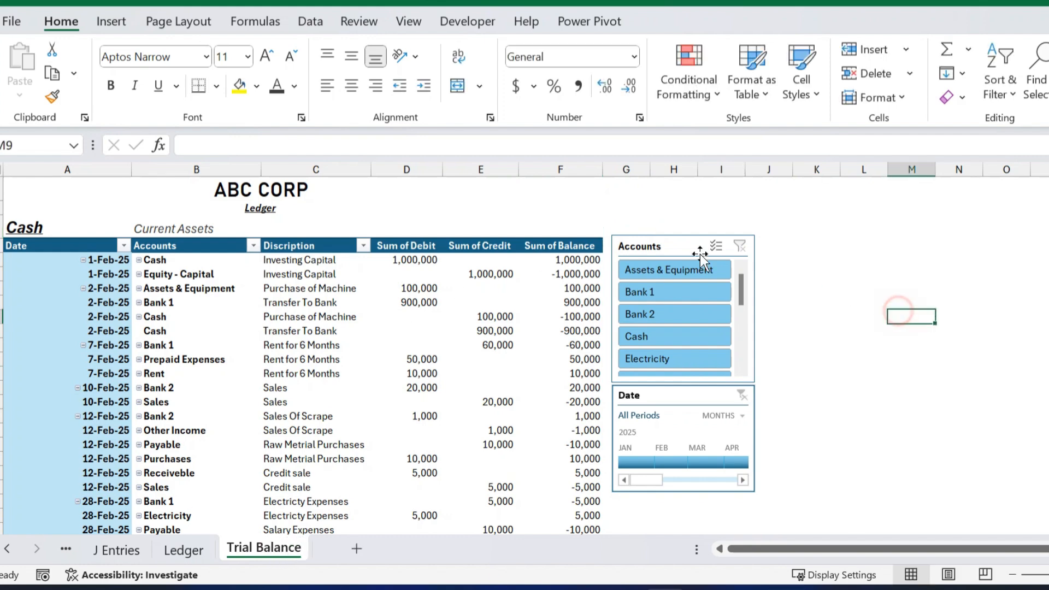
- Delete the Accounts slicer and the Date timeline from the Trial Balance sheet
{"action": "left_click", "coordinate": [686, 251]}
{"action": "key", "text": "Delete"}
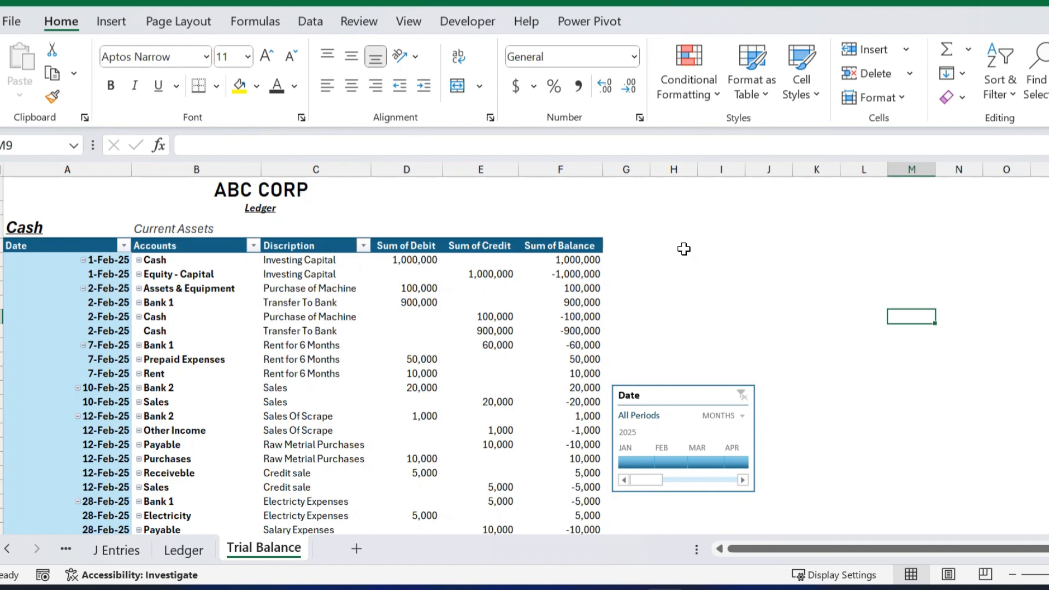
{"action": "left_click", "coordinate": [673, 391]}
{"action": "key", "text": "Delete"}
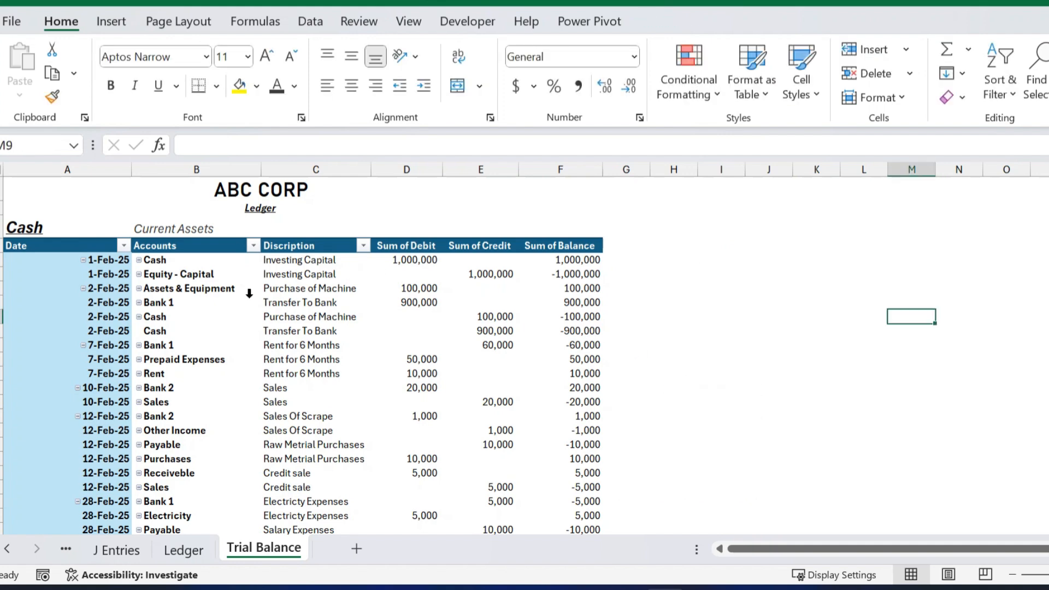
- Remove the Date and Discription fields from the Trial Balance pivot table, keeping Accounts, Debit, Credit and Balance
{"action": "left_click", "coordinate": [90, 331]}
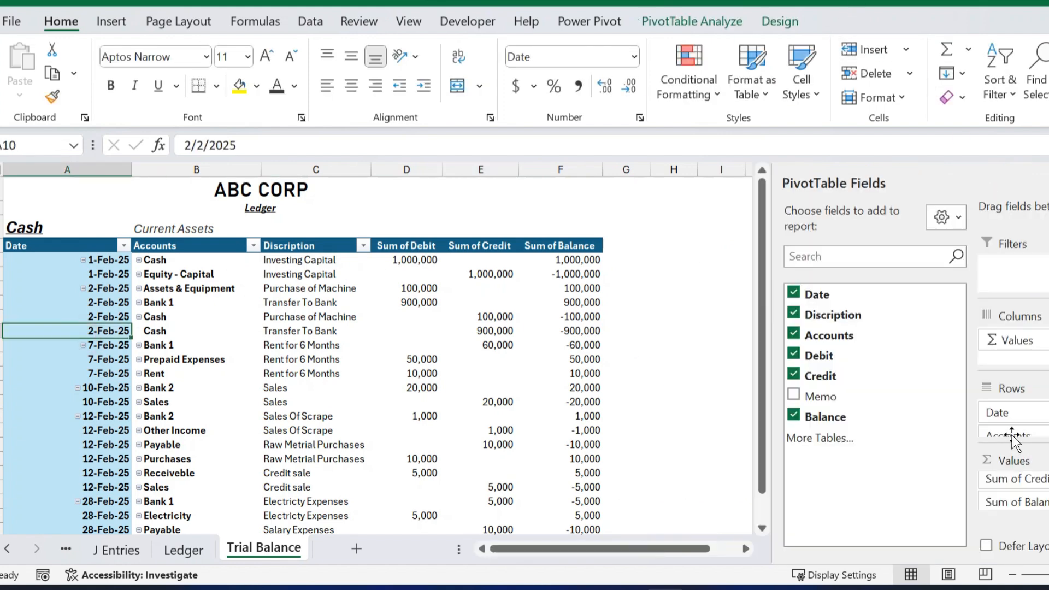
{"action": "left_click", "coordinate": [793, 293]}
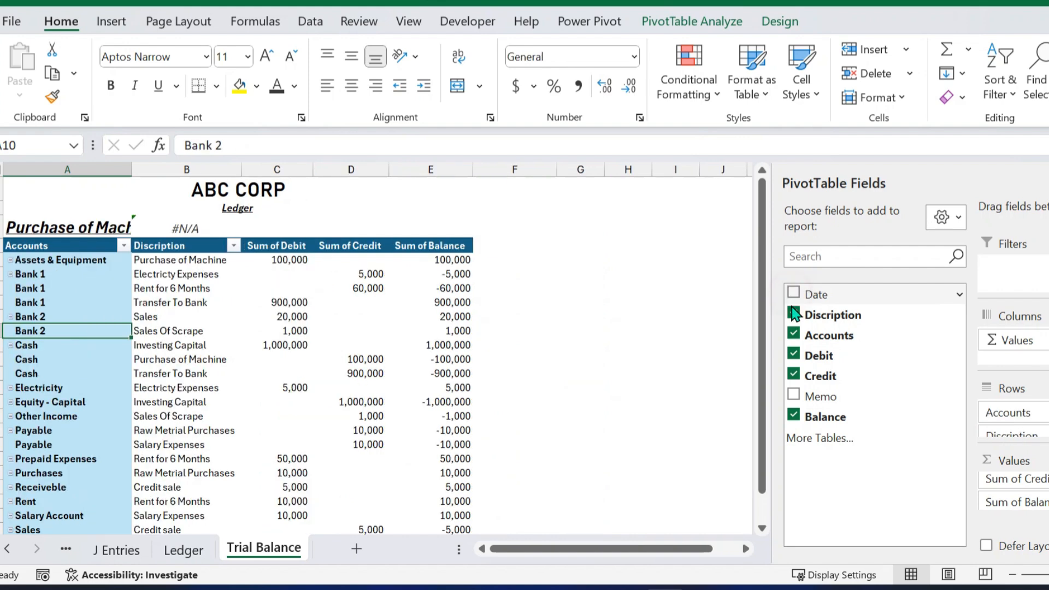
{"action": "left_click", "coordinate": [794, 313]}
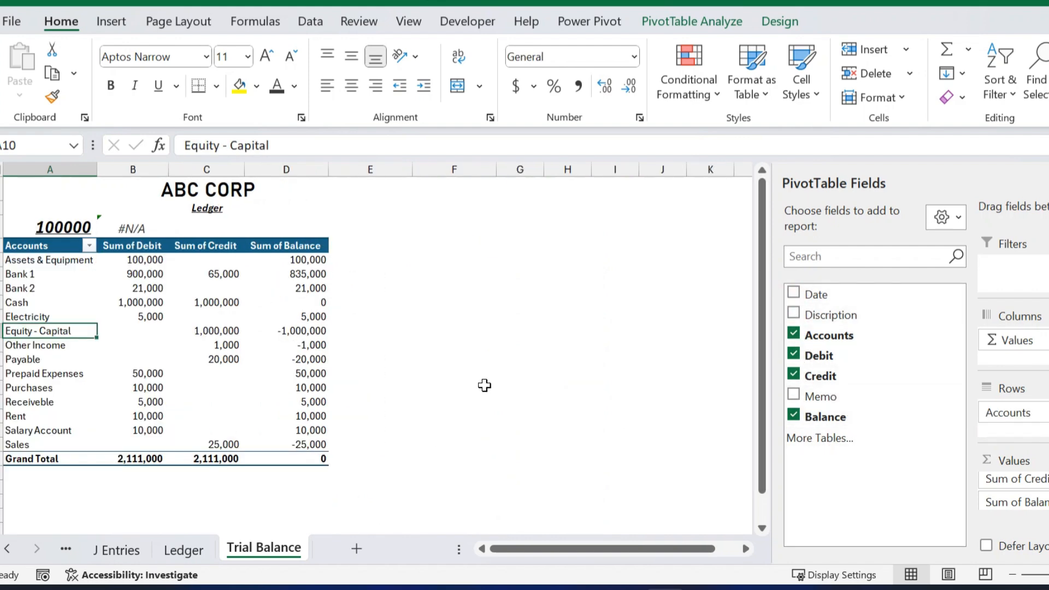
{"action": "left_click", "coordinate": [438, 374]}
- Delete row 3, holding the account name and category lookup, from above the Trial Balance pivot table
{"action": "left_click", "coordinate": [207, 226]}
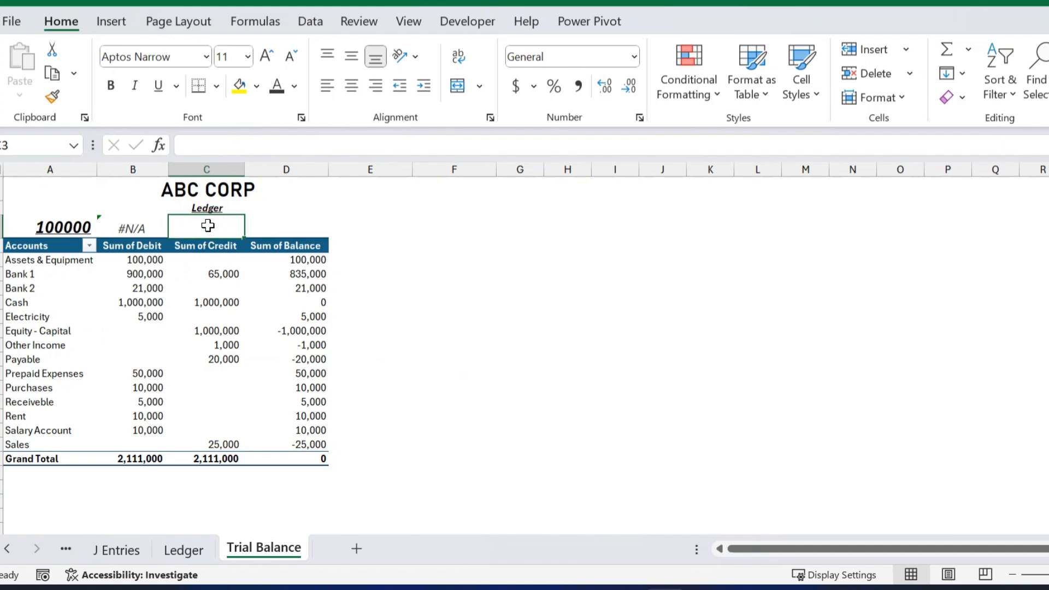
{"action": "key", "text": "shift+space"}
{"action": "key", "text": "ctrl+minus"}
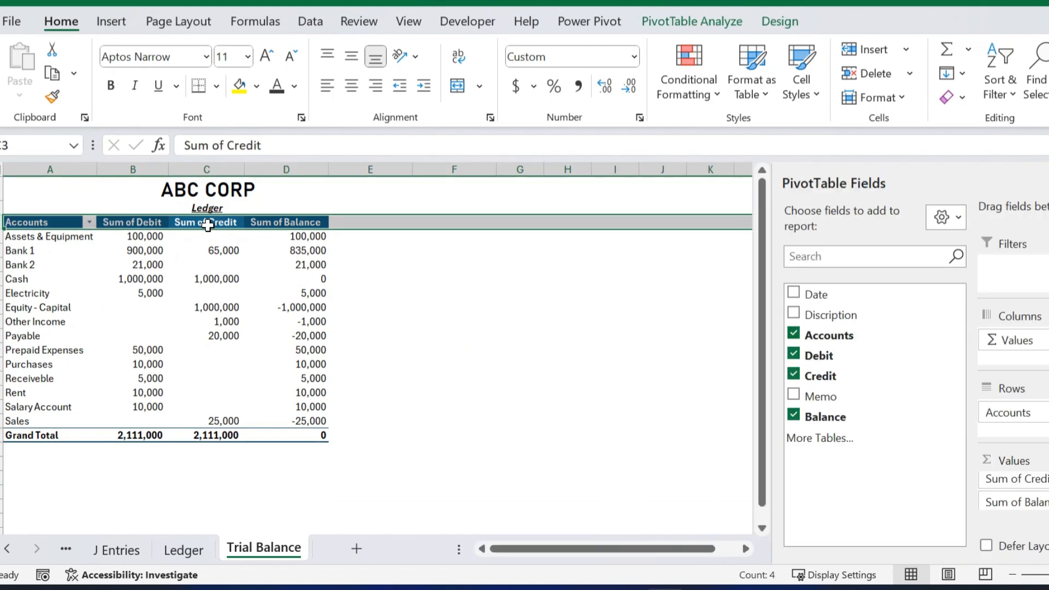
- Unmerge the Ledger subtitle in row 2 and merge and center it across columns A to D
{"action": "key", "text": "Up"}
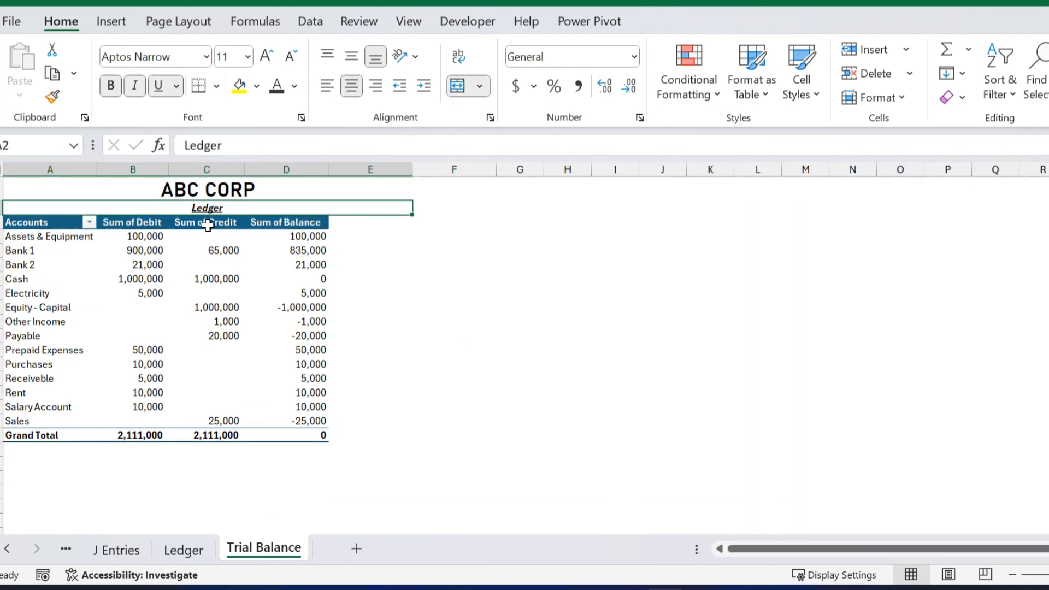
{"action": "scroll", "coordinate": [524, 350], "scroll_direction": "up", "scroll_amount": 3}
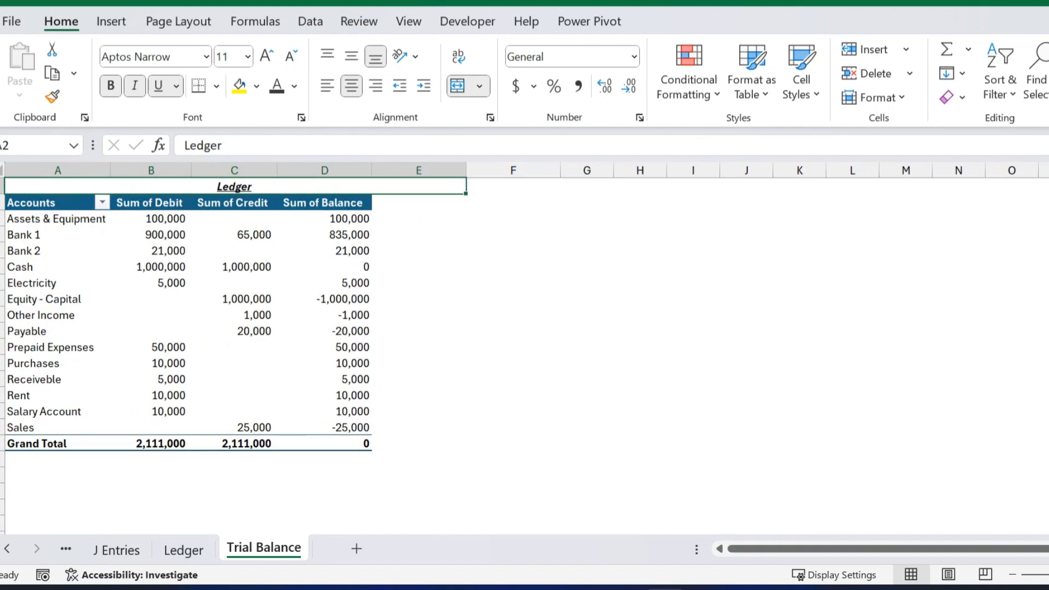
{"action": "scroll", "coordinate": [475, 323], "scroll_direction": "up", "scroll_amount": 1}
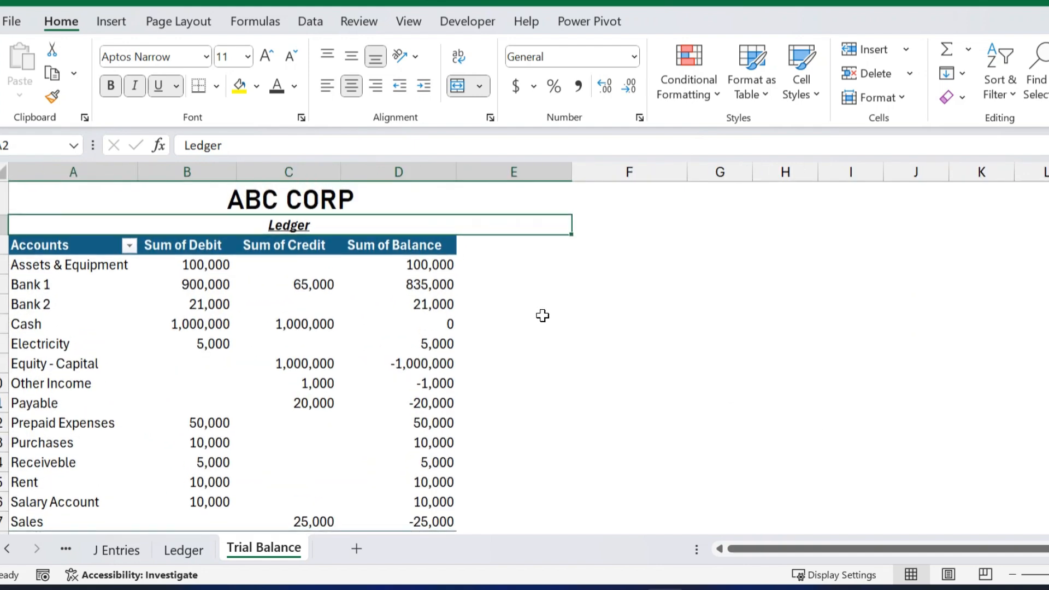
{"action": "left_click", "coordinate": [458, 85]}
{"action": "left_click", "coordinate": [84, 231]}
{"action": "left_click_drag", "start_coordinate": [417, 222], "coordinate": [49, 225]}
{"action": "left_click", "coordinate": [460, 88]}
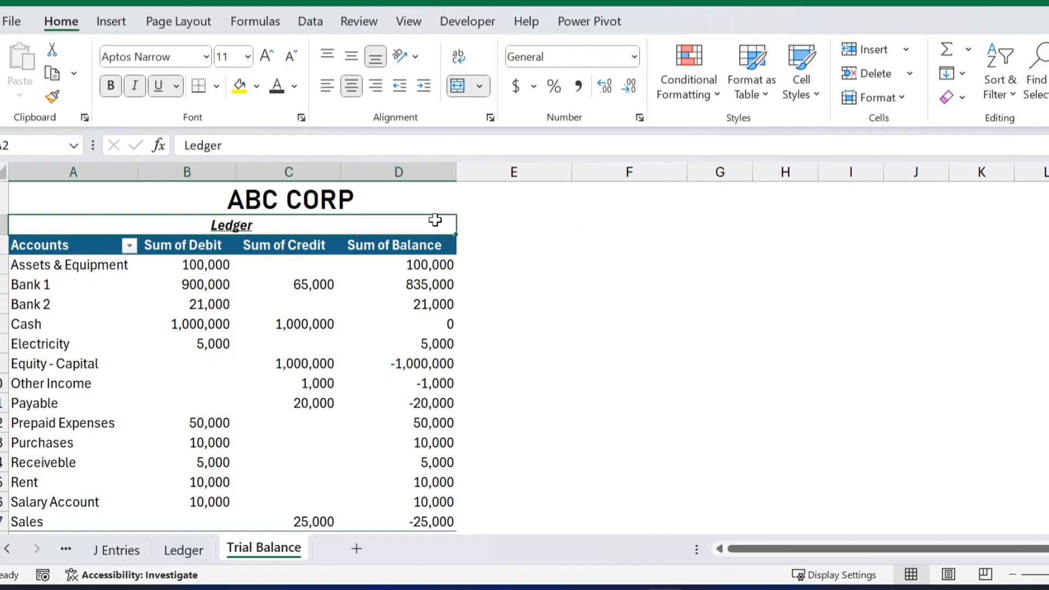
- Unmerge the ABC CORP title in row 1 and merge and center it across columns A to D
{"action": "left_click", "coordinate": [413, 198]}
{"action": "left_click", "coordinate": [458, 86]}
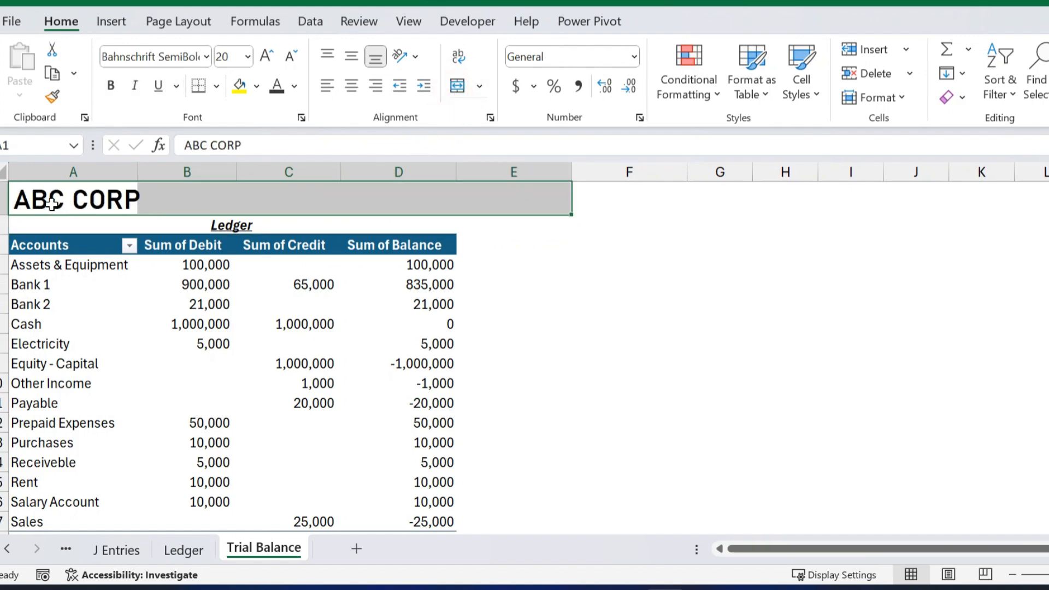
{"action": "left_click_drag", "start_coordinate": [49, 201], "coordinate": [437, 199]}
{"action": "left_click", "coordinate": [456, 91]}
- Replace the Ledger subtitle in row 2 with "Trail Balance"
{"action": "left_click", "coordinate": [268, 222]}
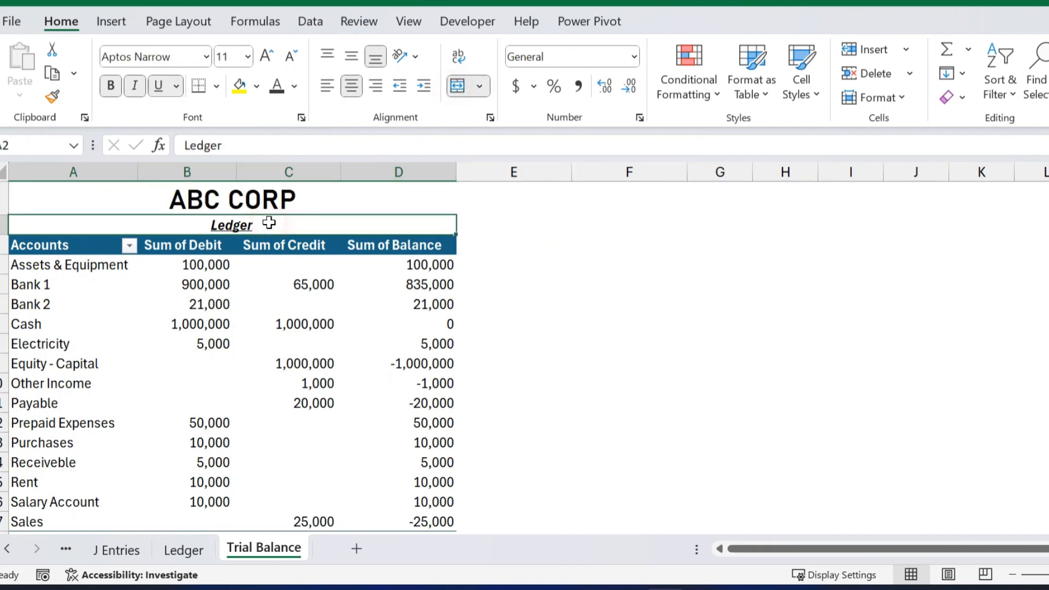
{"action": "type", "text": "Trail B"}
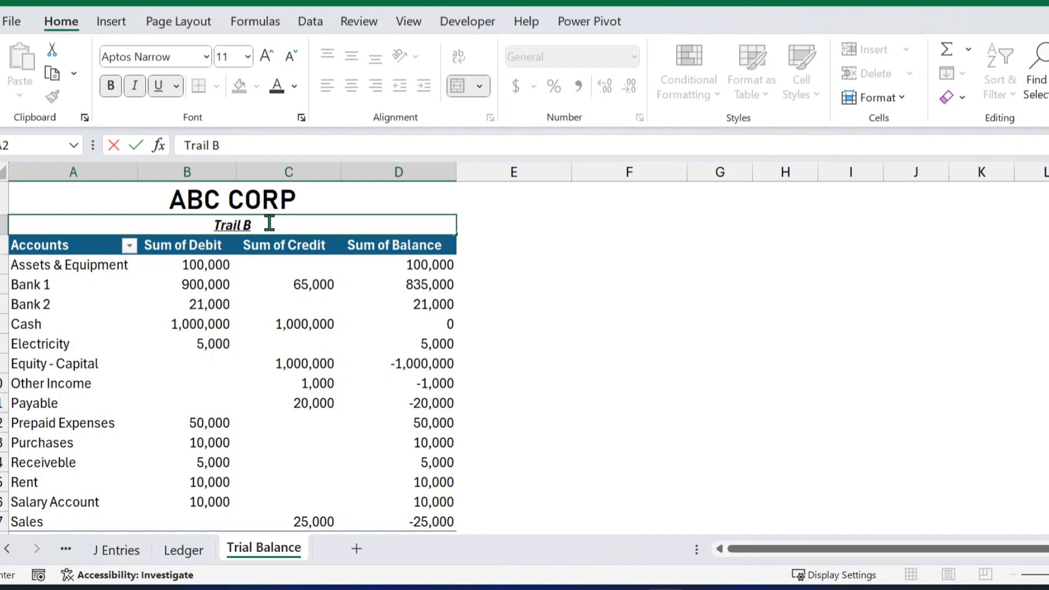
{"action": "type", "text": "alnce"}
{"action": "key", "text": "BackSpace"}
{"action": "key", "text": "BackSpace"}
{"action": "key", "text": "BackSpace"}
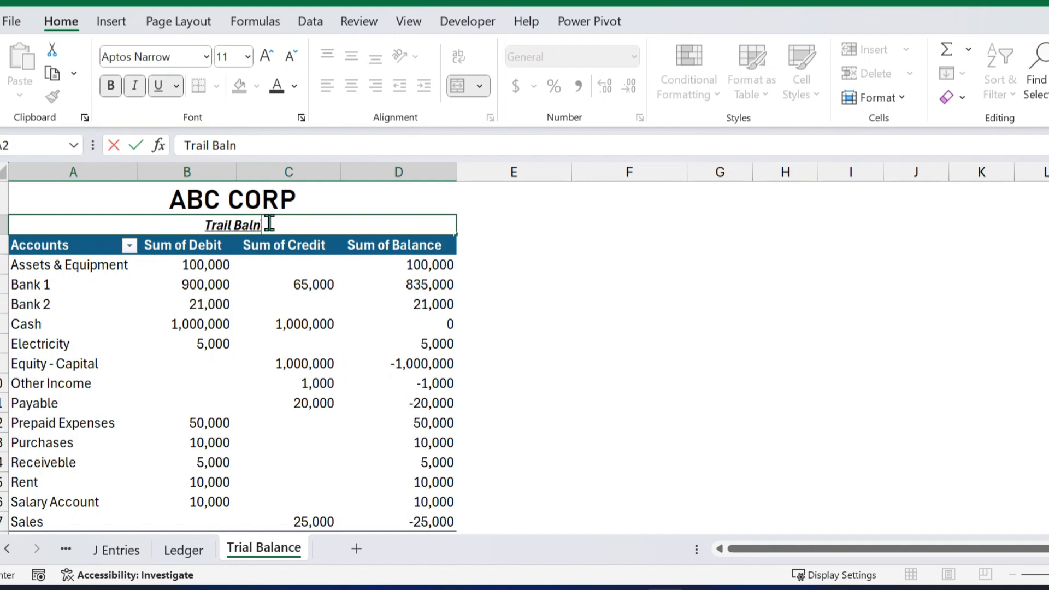
{"action": "type", "text": "ance"}
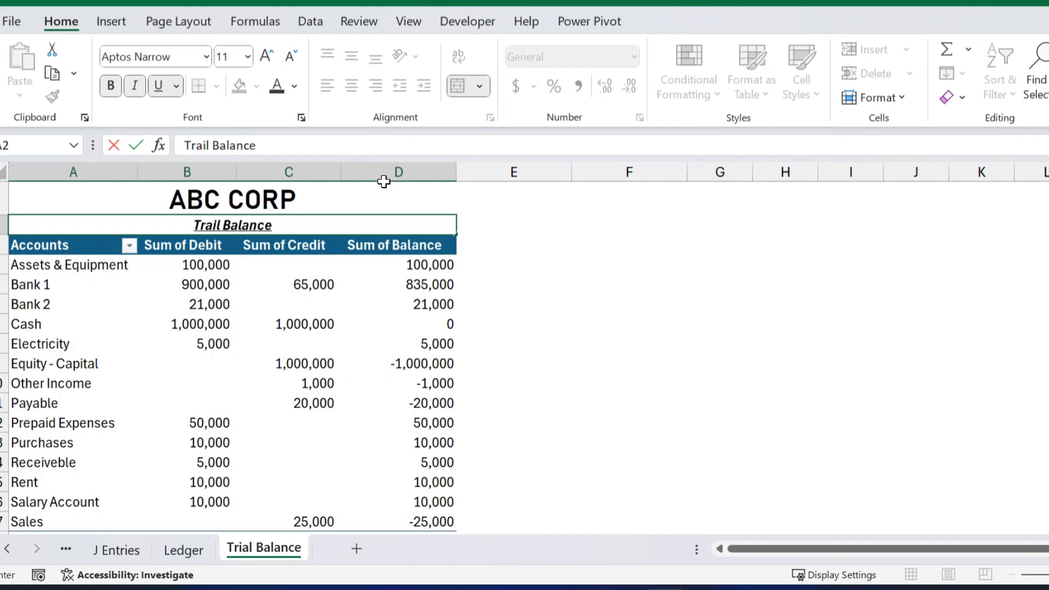
{"action": "left_click", "coordinate": [653, 326]}
- Review the trial balance down to its Grand Total row and widen the Sum of Debit column slightly
{"action": "scroll", "coordinate": [380, 333], "scroll_direction": "down", "scroll_amount": 3}
{"action": "scroll", "coordinate": [355, 335], "scroll_direction": "up", "scroll_amount": 3}
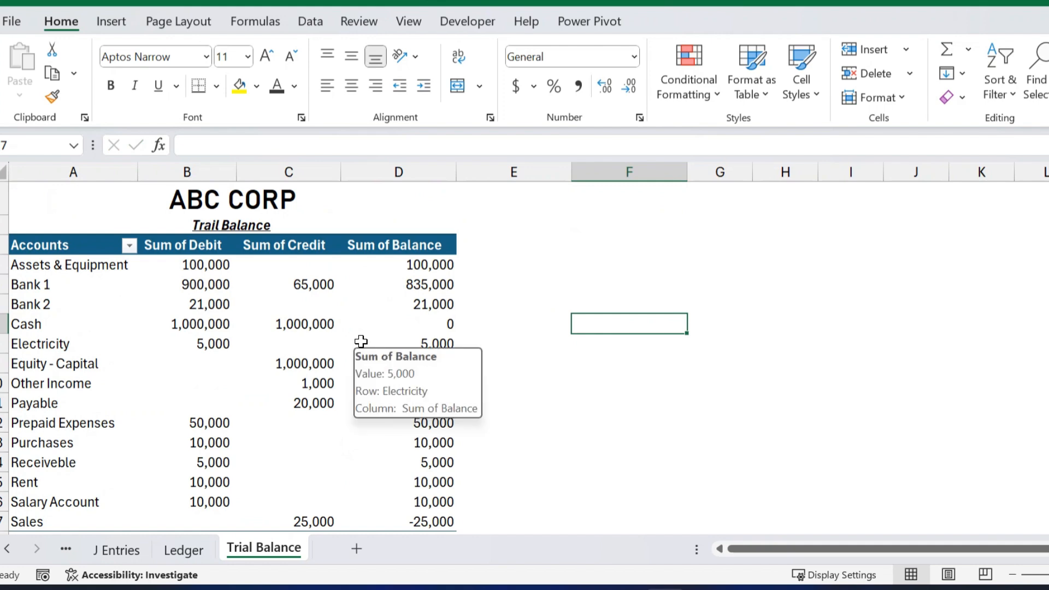
{"action": "scroll", "coordinate": [267, 400], "scroll_direction": "down", "scroll_amount": 3}
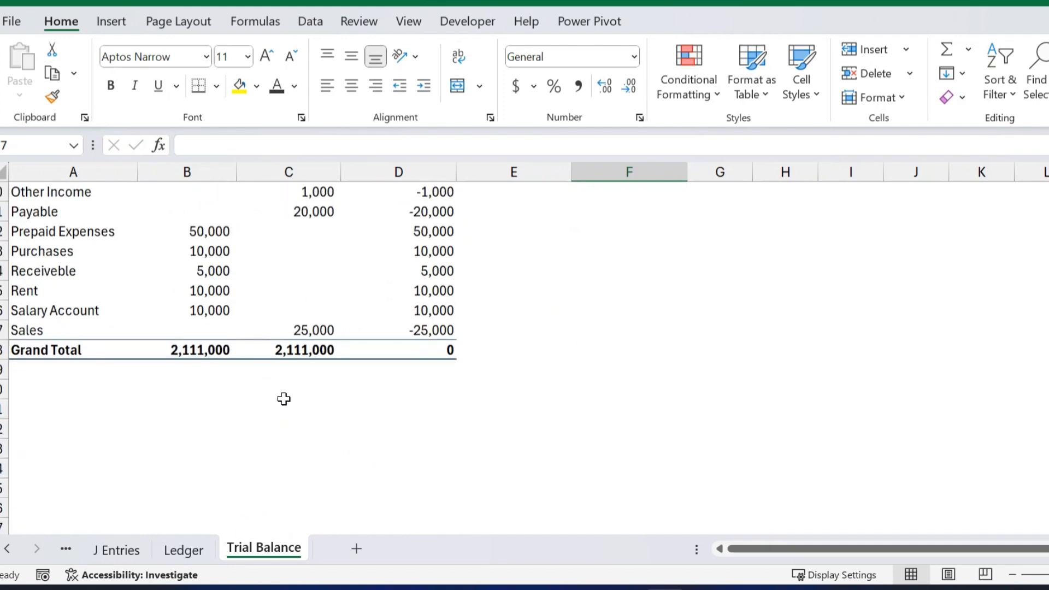
{"action": "scroll", "coordinate": [369, 374], "scroll_direction": "up", "scroll_amount": 2}
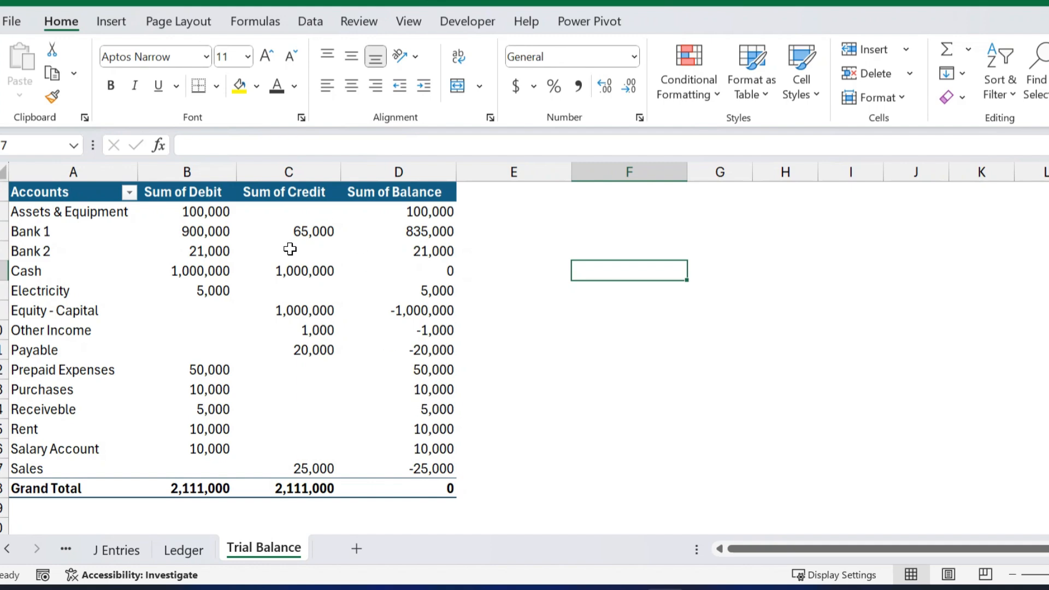
{"action": "scroll", "coordinate": [290, 248], "scroll_direction": "up", "scroll_amount": 1}
{"action": "left_click_drag", "start_coordinate": [236, 174], "coordinate": [267, 174]}
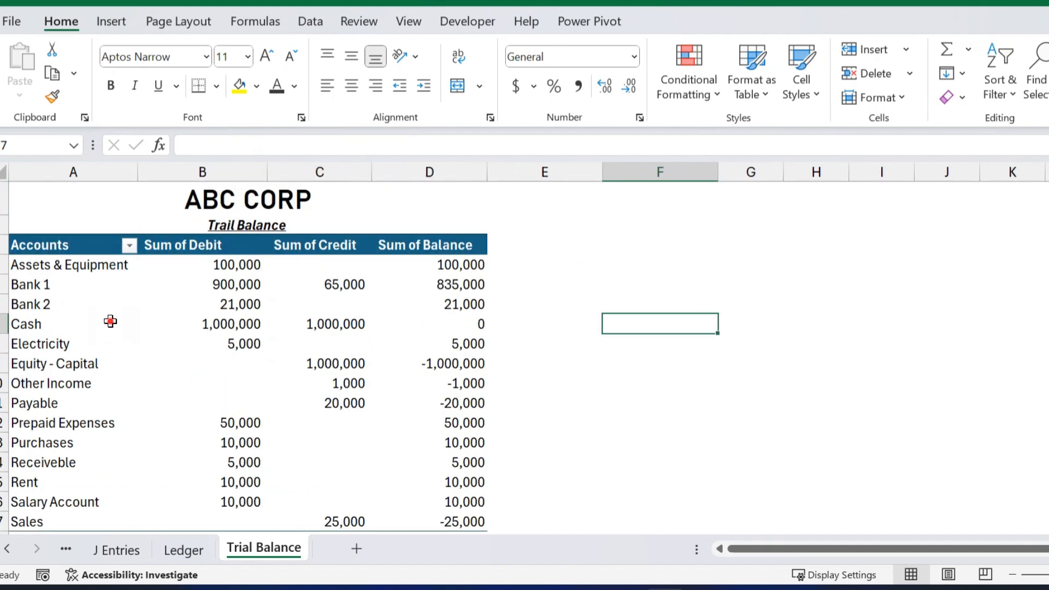
- Examine the trial balance rows and the Sum of Balance values for Assets & Equipment, Bank 1 and Bank 2
{"action": "left_click_drag", "start_coordinate": [110, 322], "coordinate": [448, 323]}
{"action": "left_click_drag", "start_coordinate": [51, 264], "coordinate": [451, 270]}
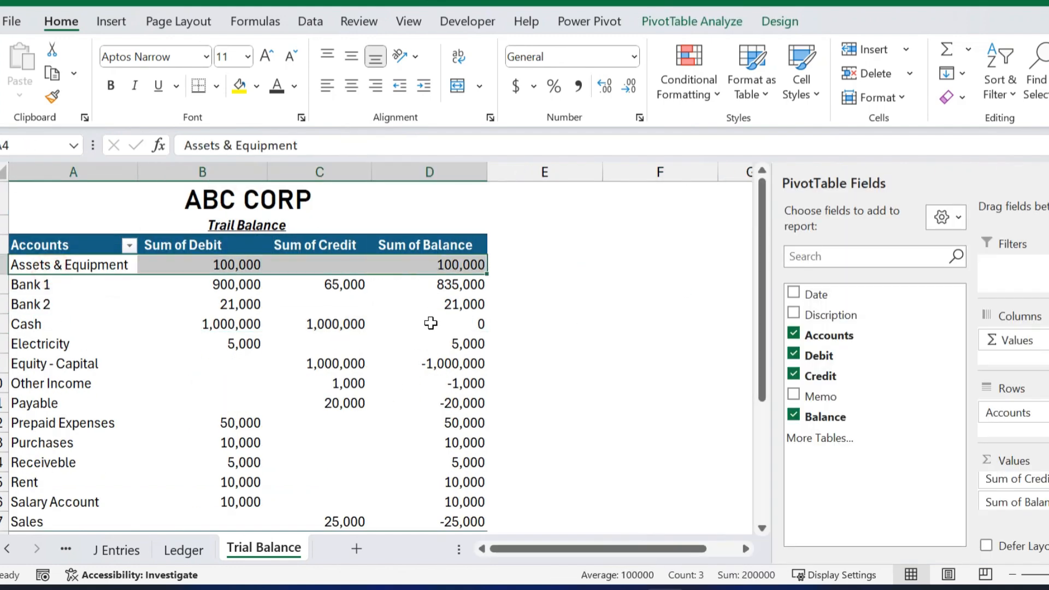
{"action": "left_click", "coordinate": [464, 266]}
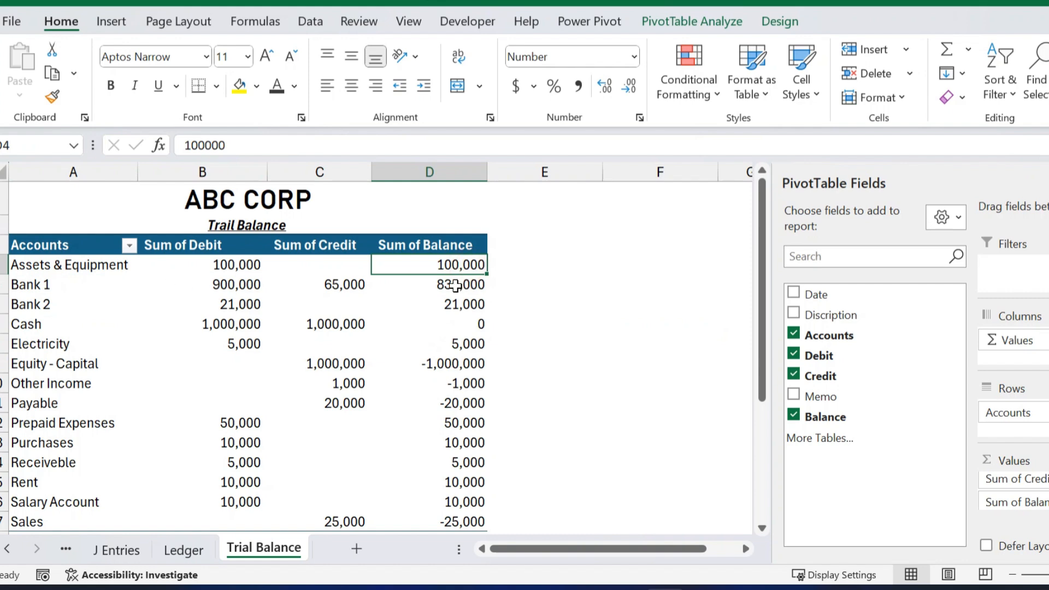
{"action": "left_click", "coordinate": [461, 284]}
{"action": "left_click", "coordinate": [444, 307]}
{"action": "mouse_move", "coordinate": [436, 424]}
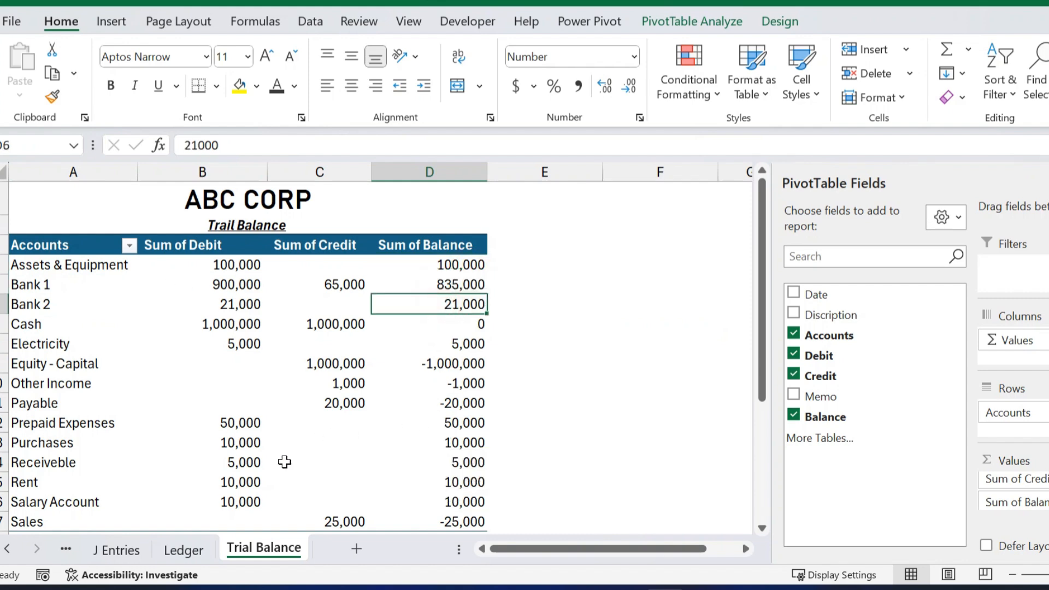
- Compare the Ledger sheet with the Trial Balance rows for Assets & Equipment, Bank 1 and Cash
{"action": "left_click", "coordinate": [197, 549]}
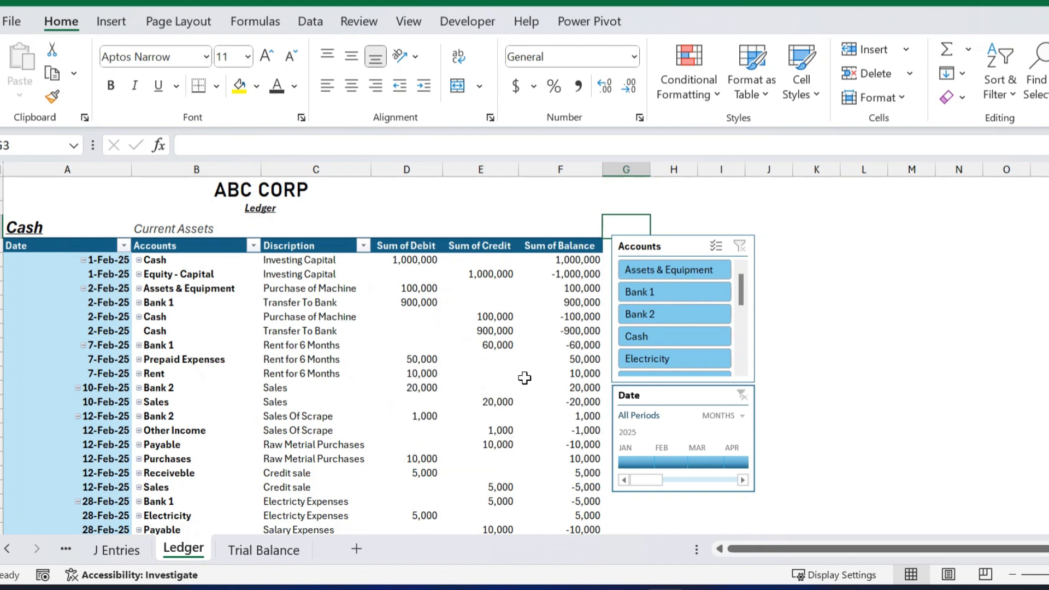
{"action": "left_click", "coordinate": [260, 553]}
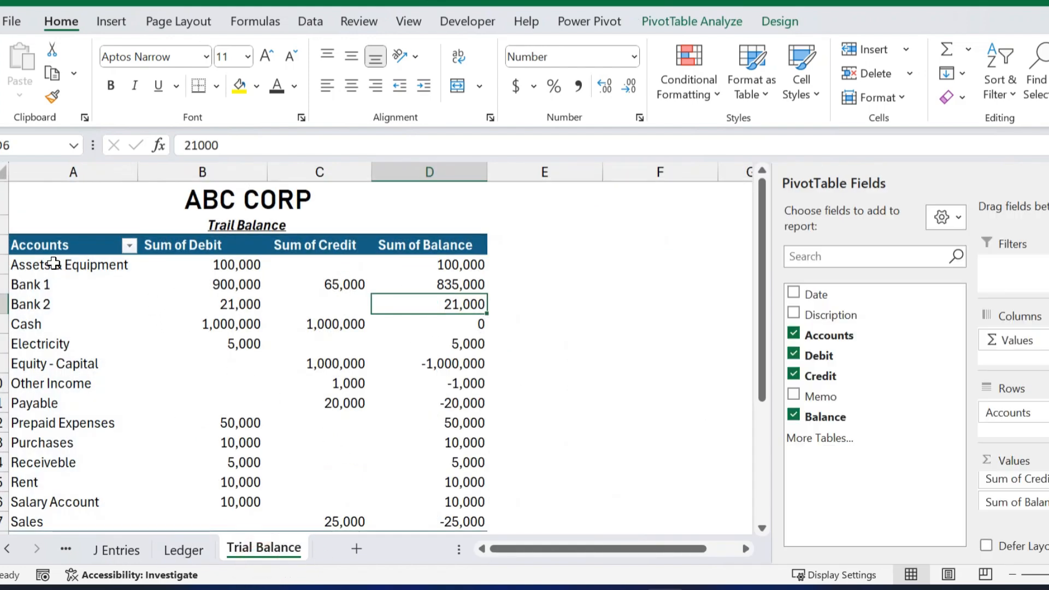
{"action": "left_click_drag", "start_coordinate": [53, 264], "coordinate": [468, 265]}
{"action": "left_click", "coordinate": [26, 287]}
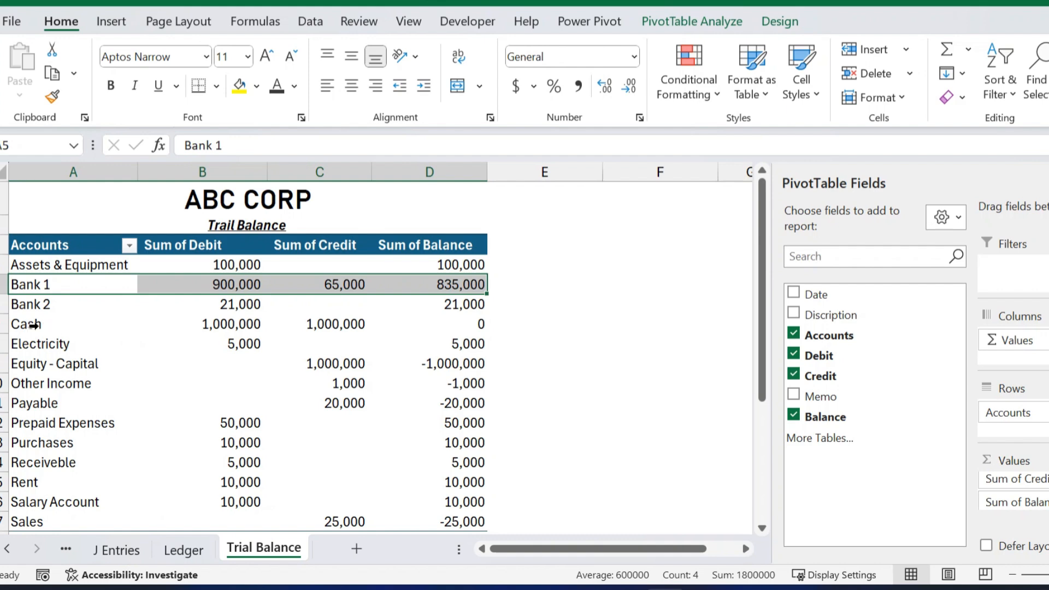
{"action": "left_click", "coordinate": [198, 328]}
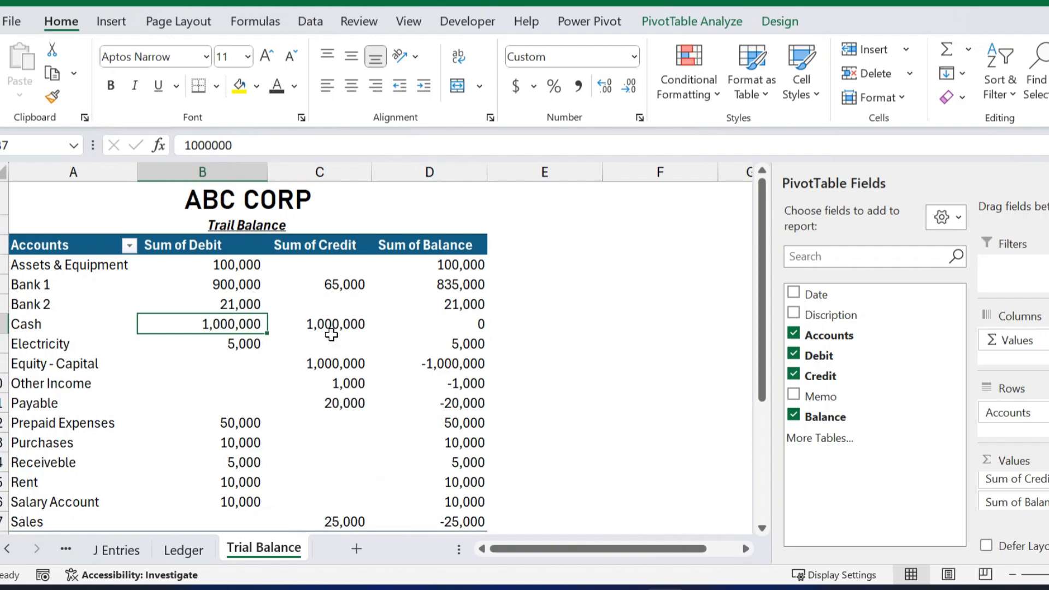
{"action": "left_click", "coordinate": [470, 326]}
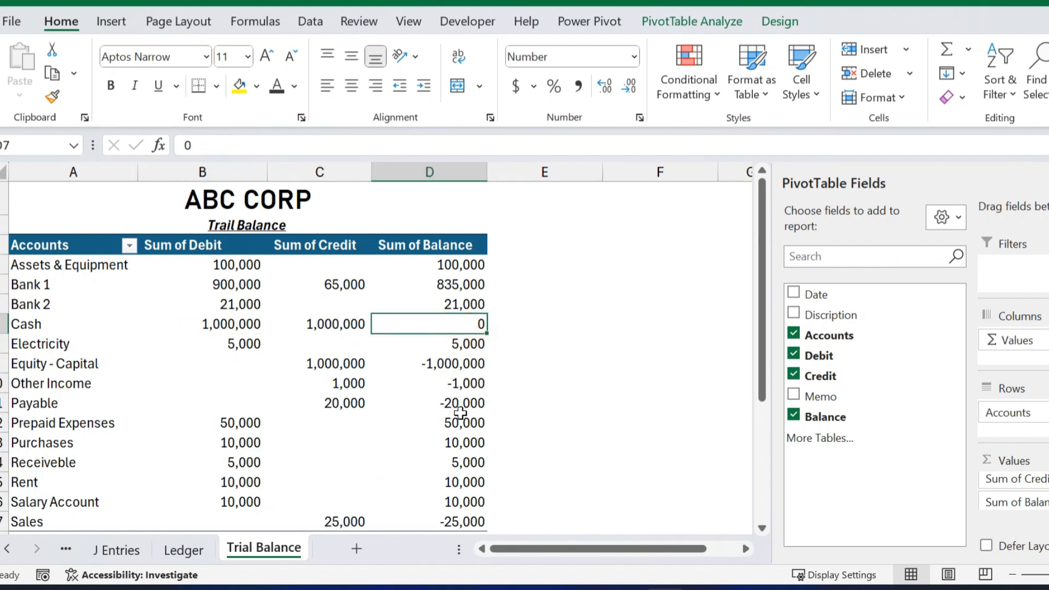
- Filter the Ledger sheet to the Cash account, inspect its debit and credit entries, and return to the Trial Balance sheet
{"action": "left_click", "coordinate": [184, 550]}
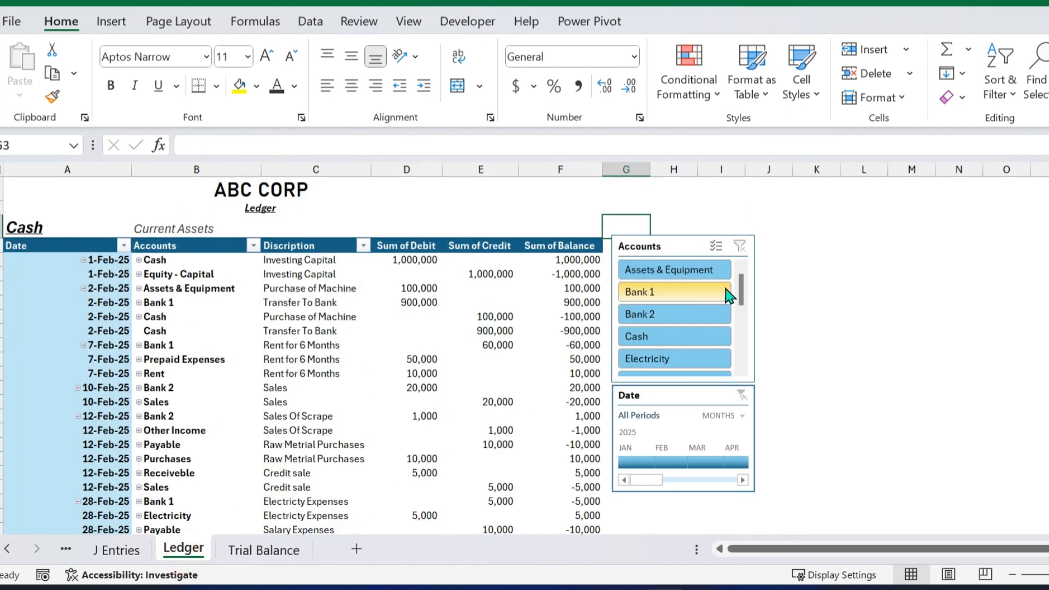
{"action": "left_click", "coordinate": [633, 335]}
{"action": "left_click", "coordinate": [388, 260]}
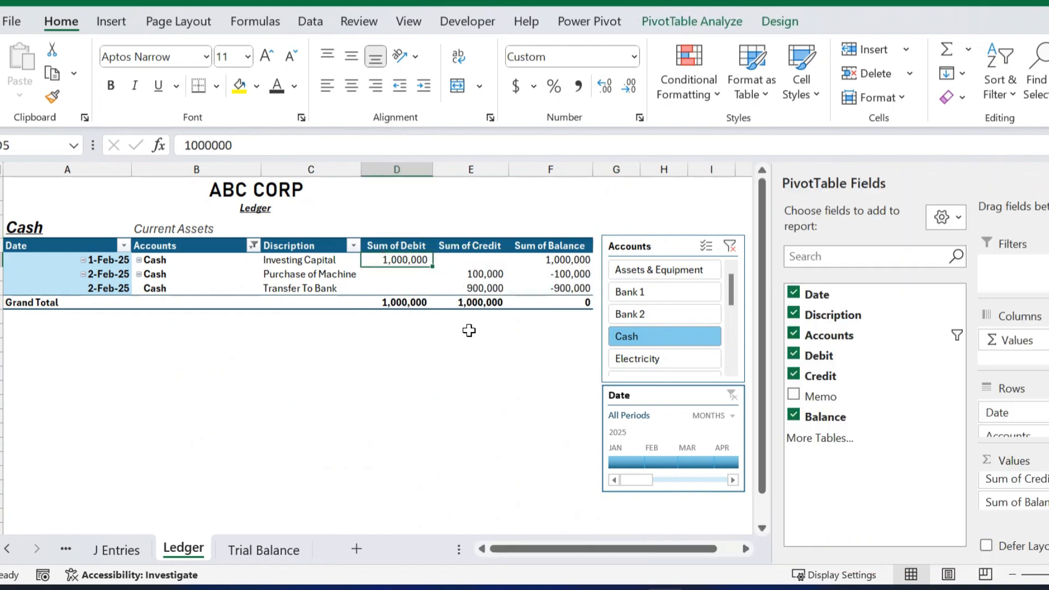
{"action": "left_click", "coordinate": [486, 276]}
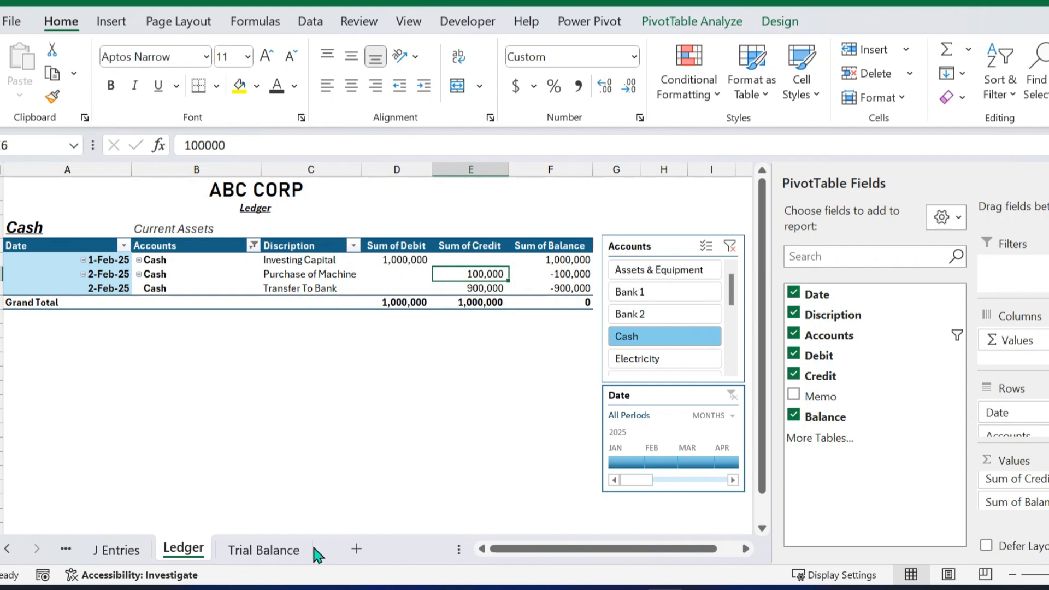
{"action": "left_click", "coordinate": [271, 549]}
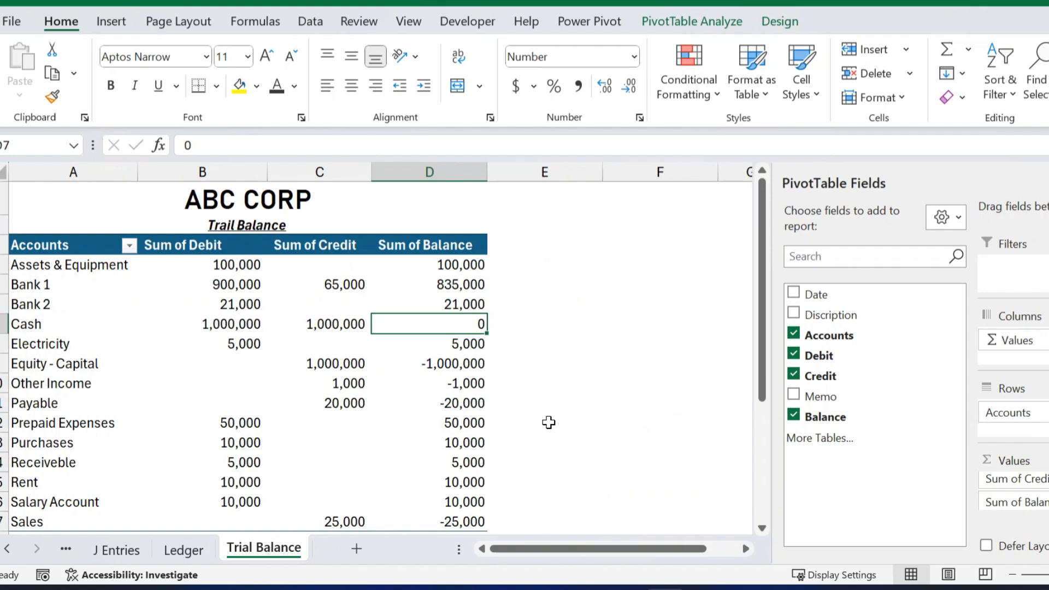